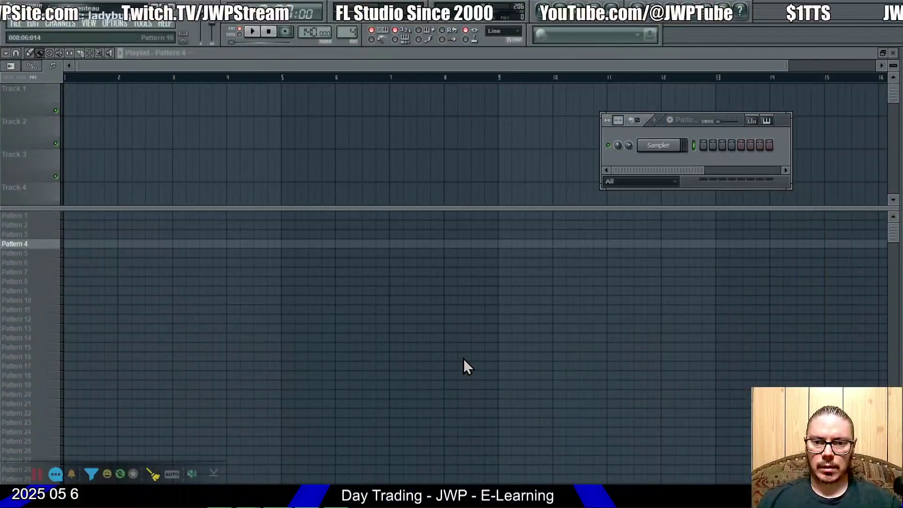
- Look through the Projects and Embryogenesis folders in the file browser, and check the list of recent projects
key("alt+Tab")
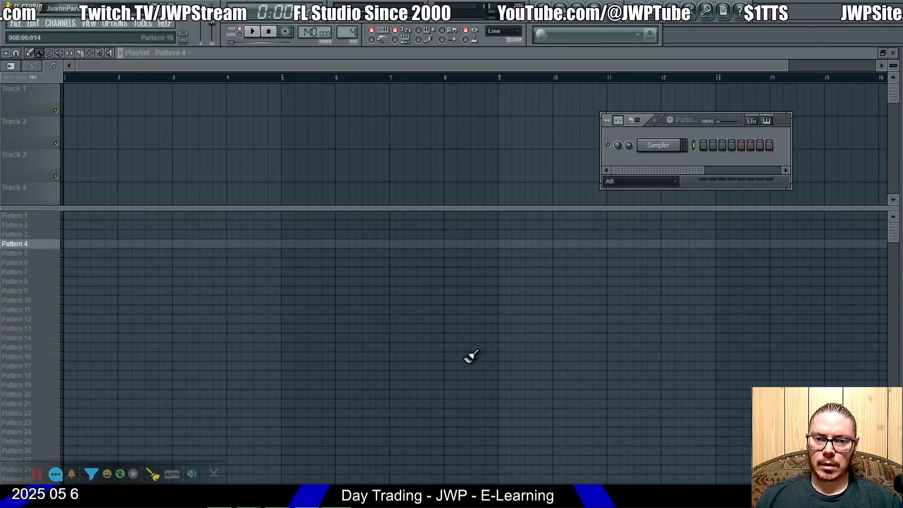
key("alt+F8")
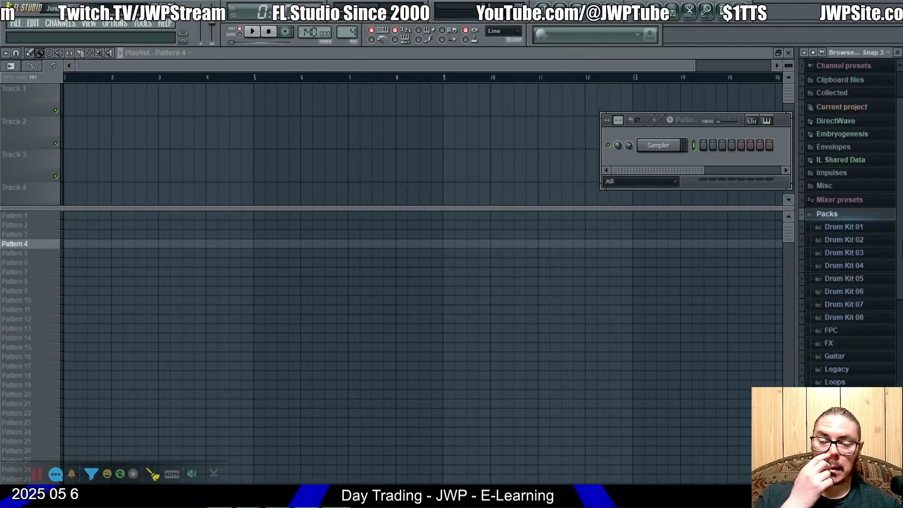
left_click(841, 211)
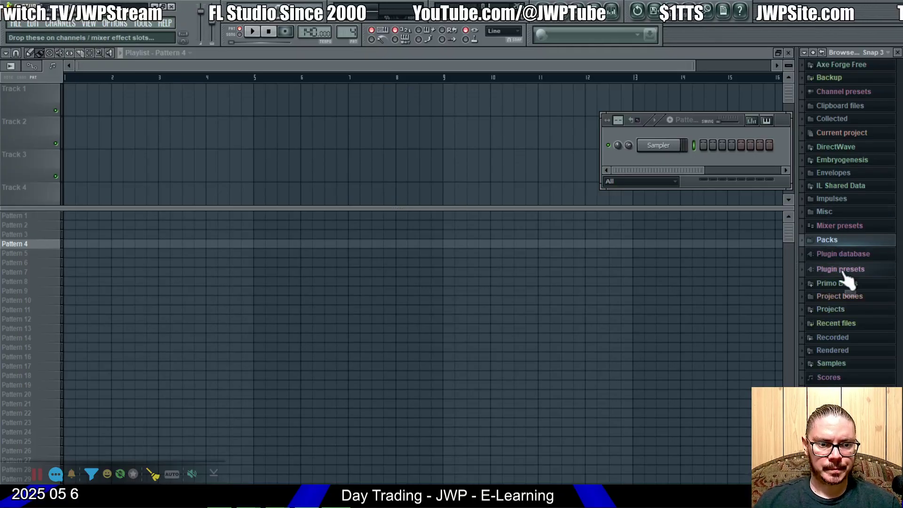
left_click(831, 309)
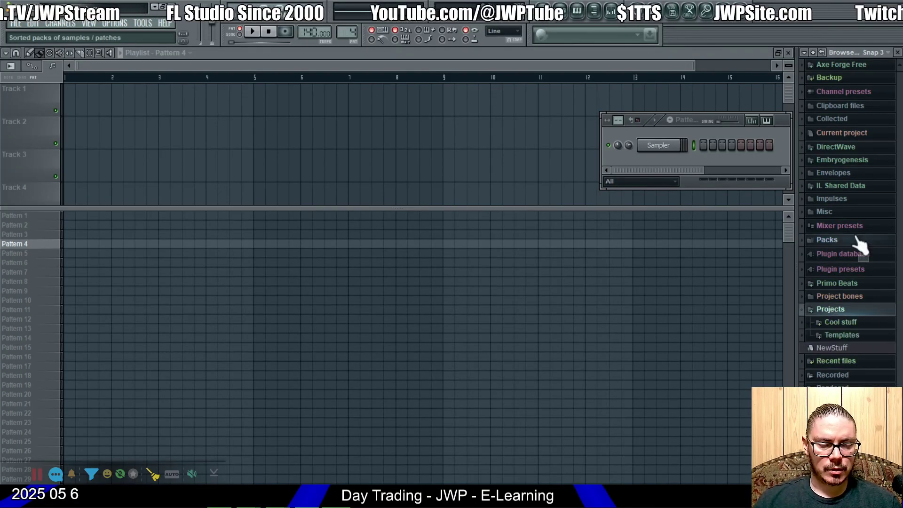
left_click(830, 310)
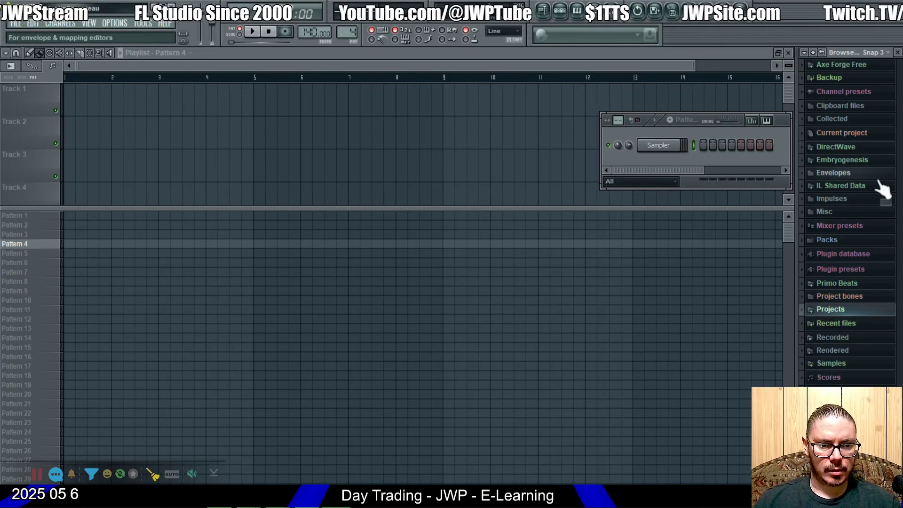
left_click(860, 161)
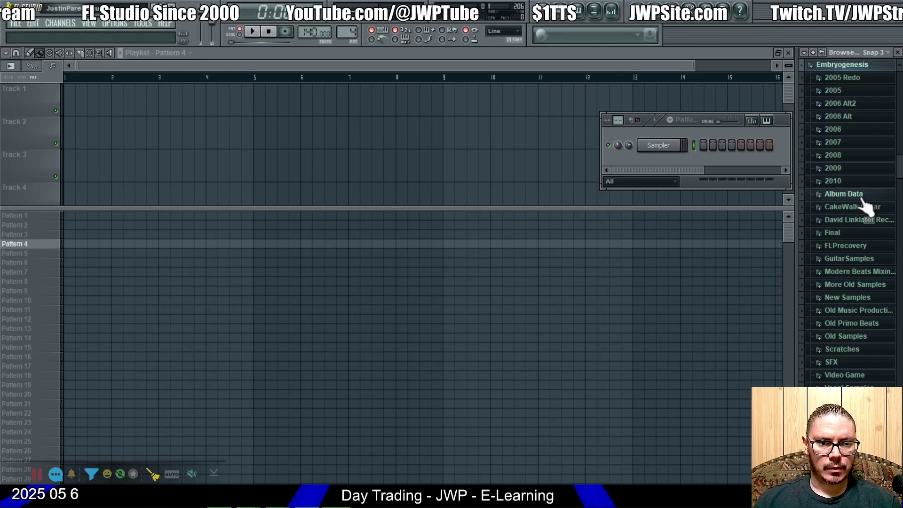
key("alt+F8")
left_click(14, 24)
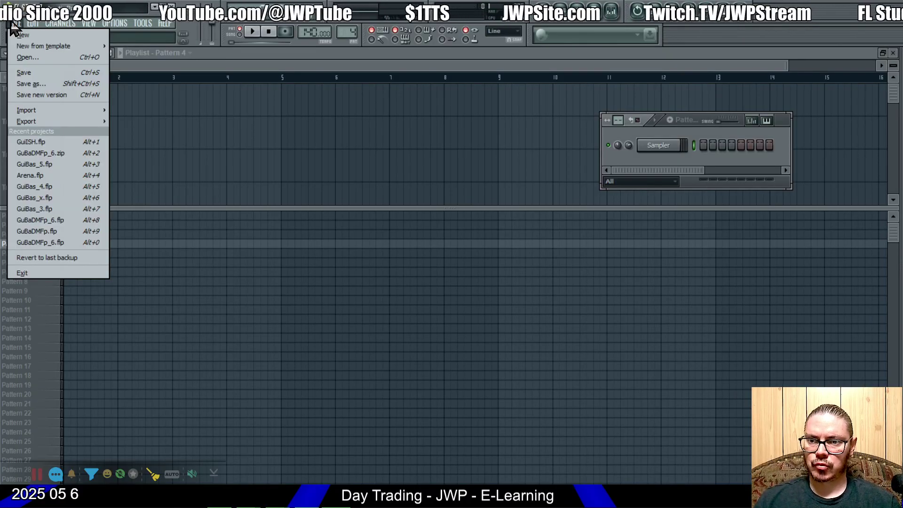
key("Escape")
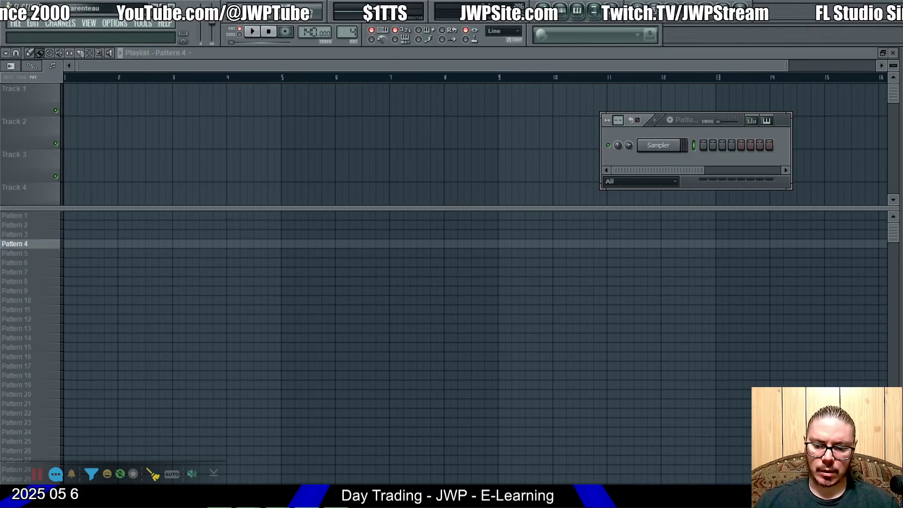
- Switch to File Explorer and place the 2010 and 2010 Final folders side by side, with 2010 Final sorted newest first
key("super")
left_click(741, 497)
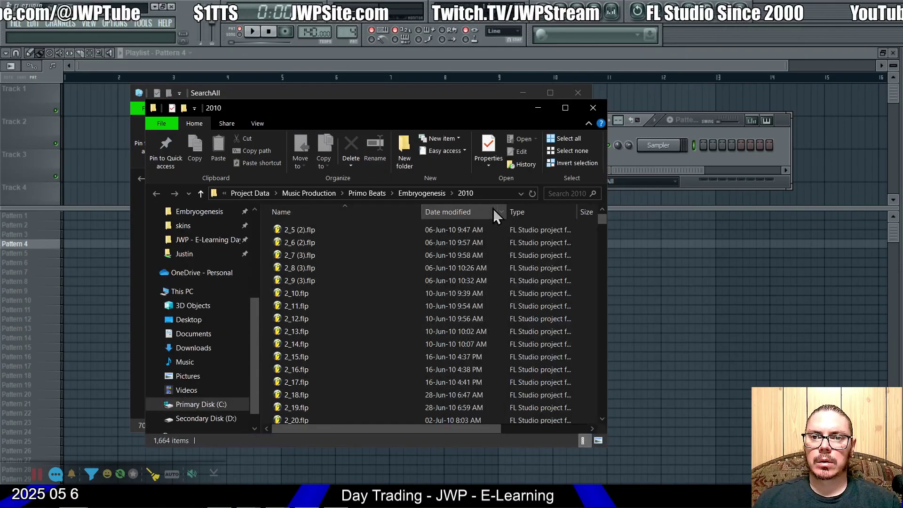
key("super+Left")
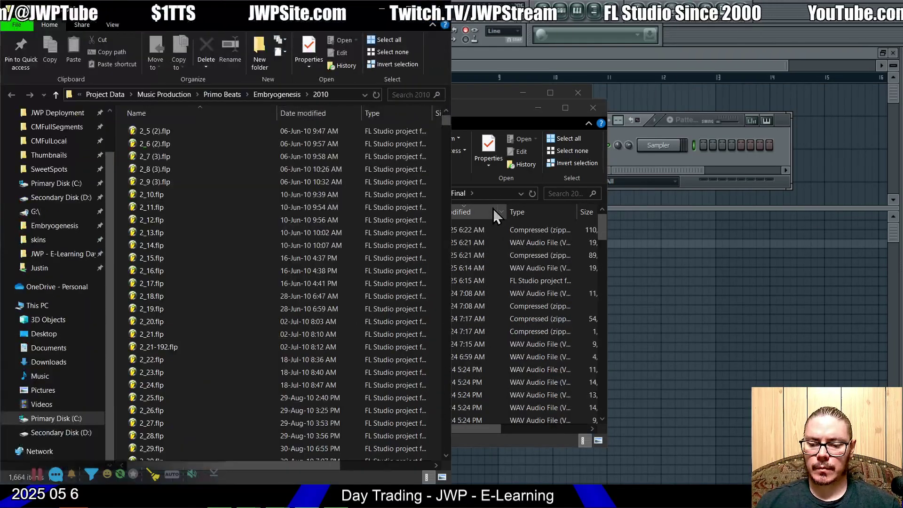
left_click(480, 113)
key("super+Right")
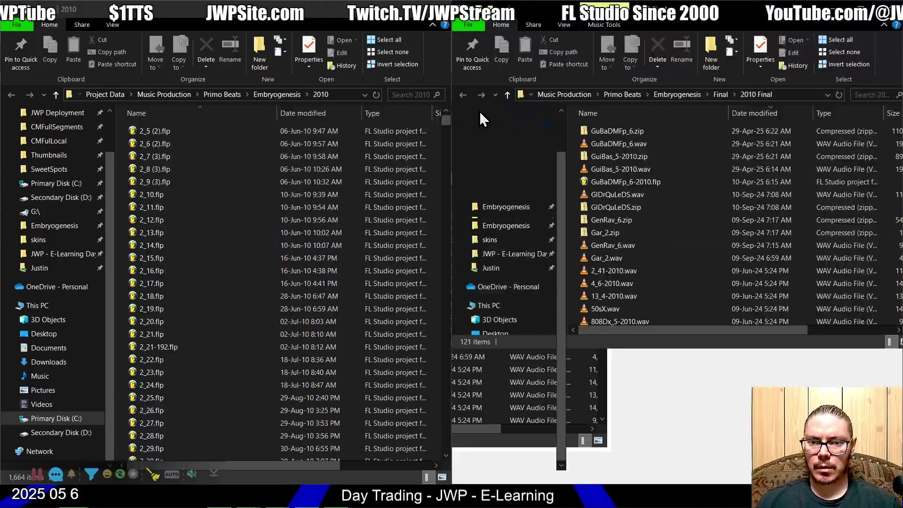
left_click(751, 117)
left_click(751, 118)
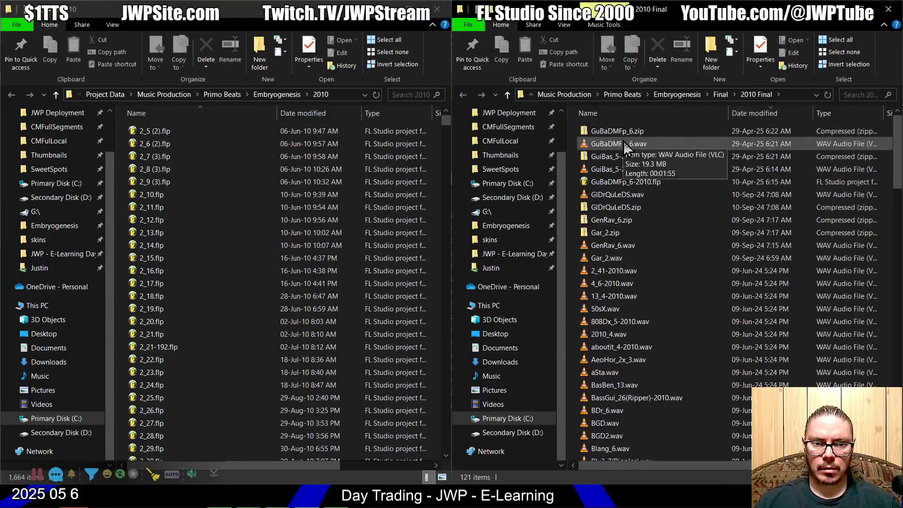
- Read through the FL Studio project files in the 2010 folder and compare them with the finished files in 2010 Final
scroll(219, 171, "down", 7)
scroll(219, 171, "down", 20)
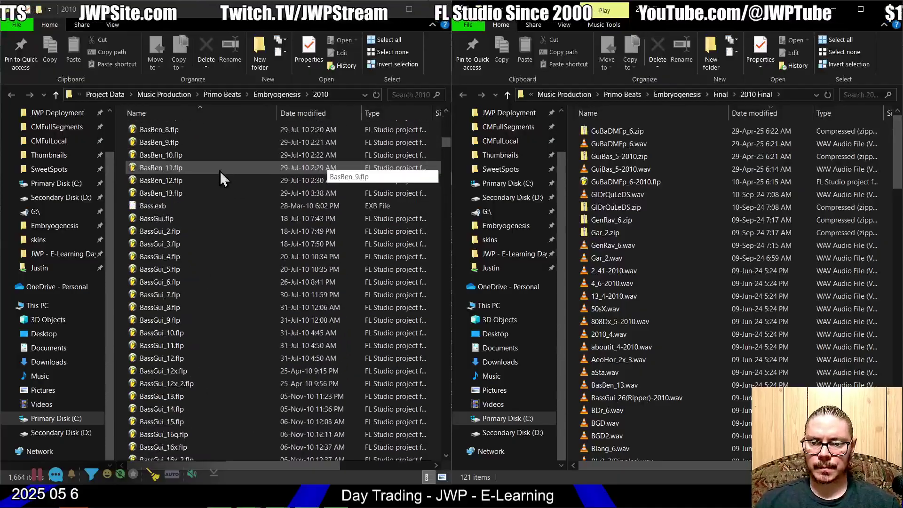
scroll(220, 171, "down", 20)
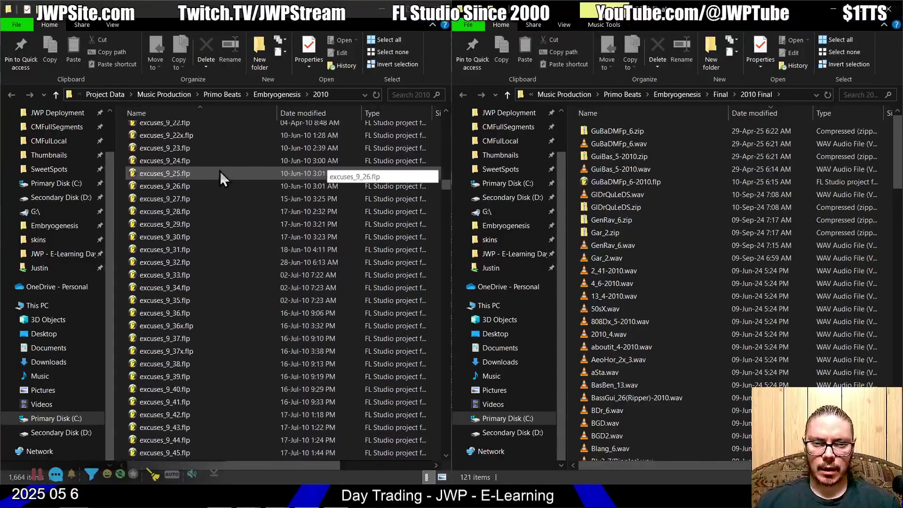
scroll(220, 171, "down", 10)
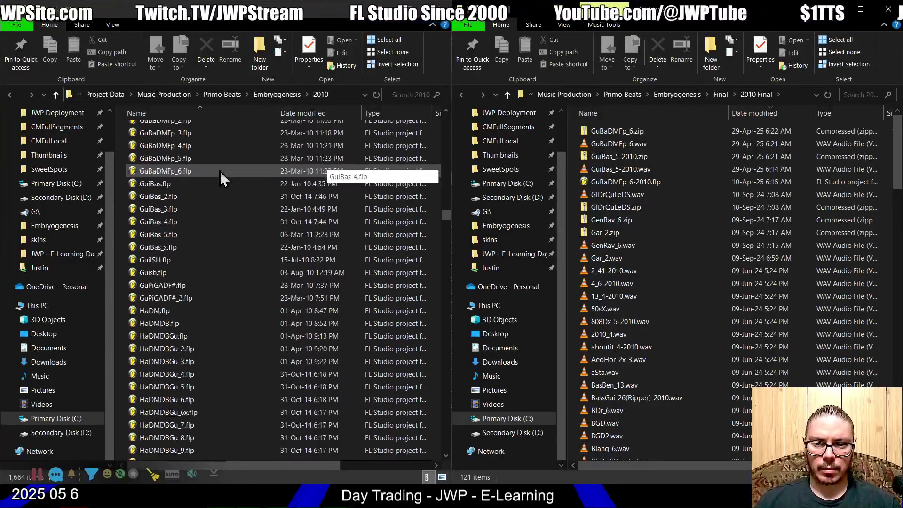
scroll(220, 171, "up", 10)
scroll(219, 171, "down", 10)
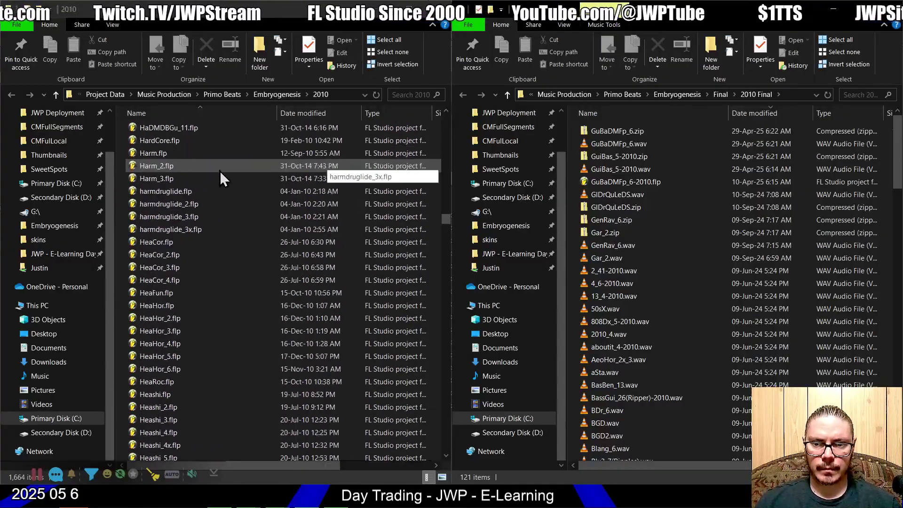
- Return to FL Studio and open the recent project GuilSH.flp
key("alt+Tab")
key("alt+Tab")
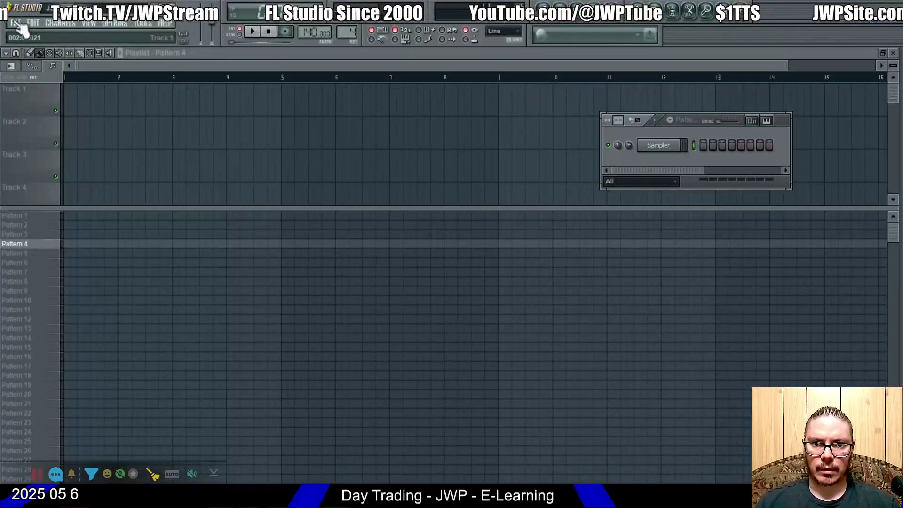
left_click(16, 23)
left_click(39, 141)
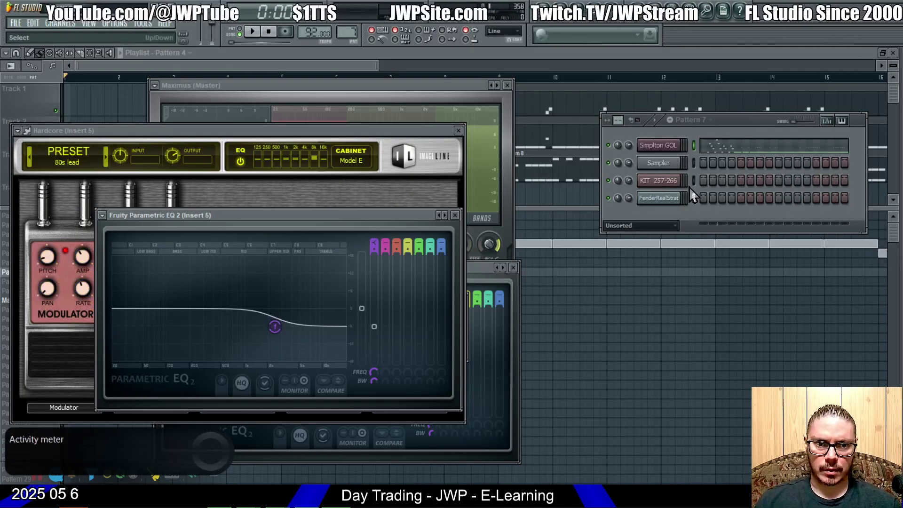
- Show the FenderRealStrat channel settings and set the Master mixer track's output to Out 1 - Out 2
left_click(660, 198)
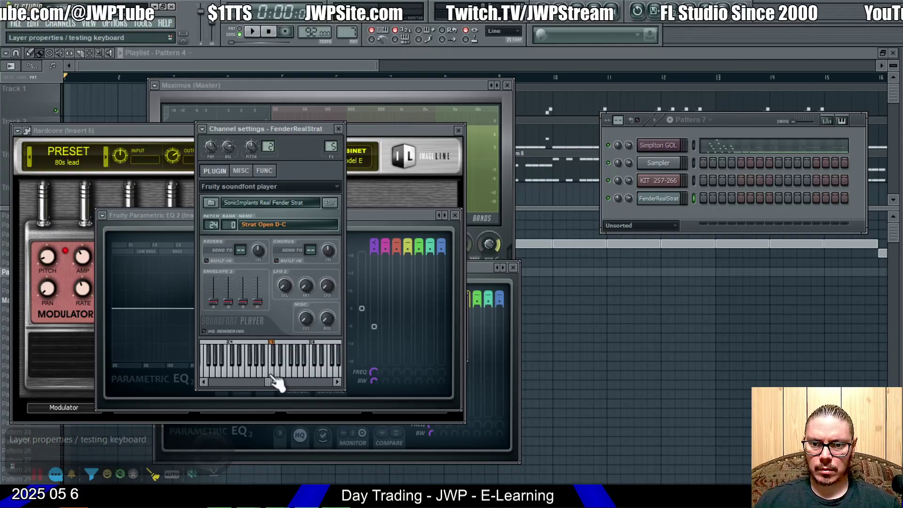
key("F9")
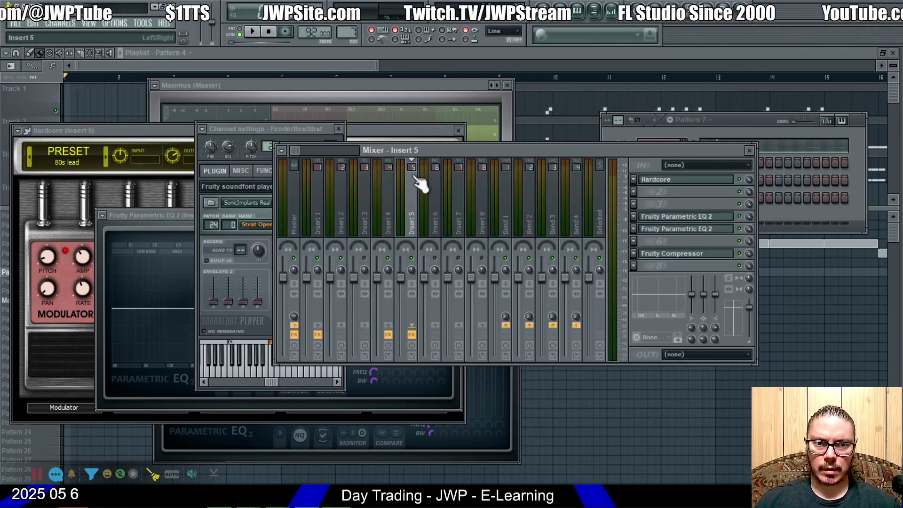
key("Left")
key("Left")
key("Left")
key("Left")
key("Left")
left_click(711, 355)
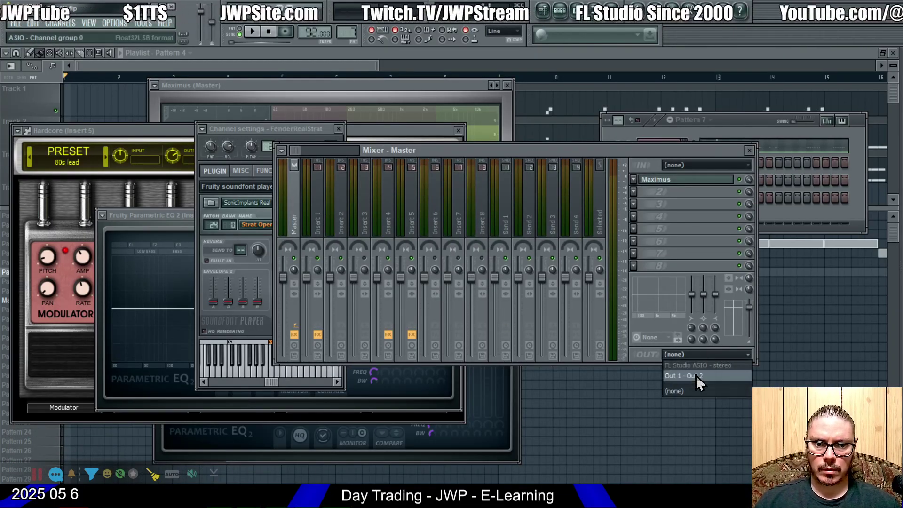
left_click(698, 373)
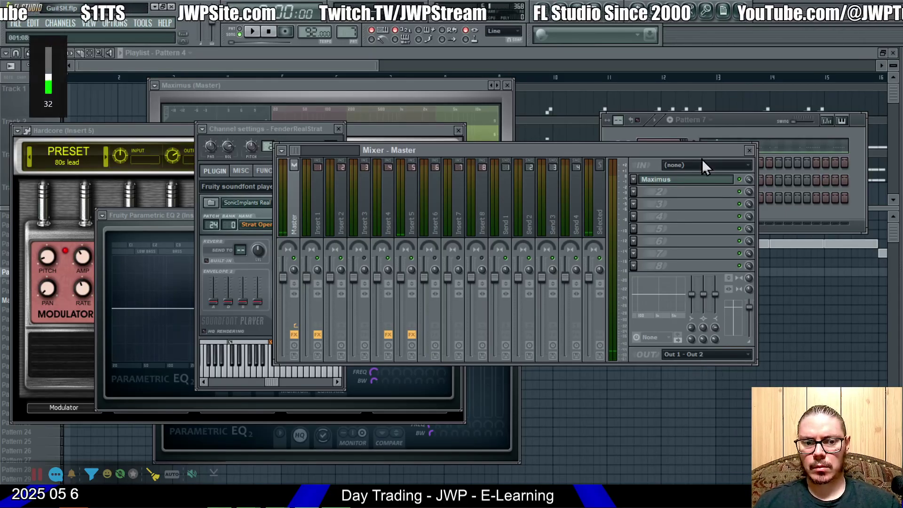
- Audition the FenderRealStrat sound on its test keyboard and play back part of the song
left_click(254, 366)
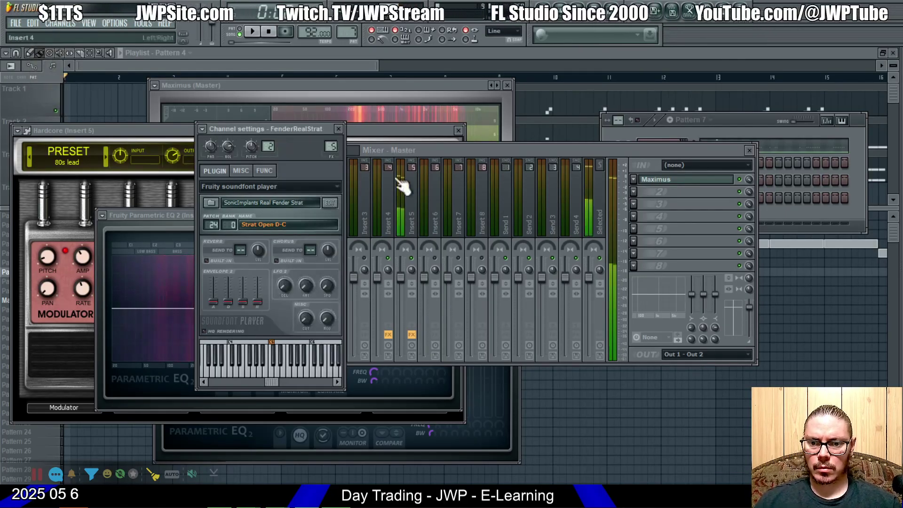
left_click(671, 129)
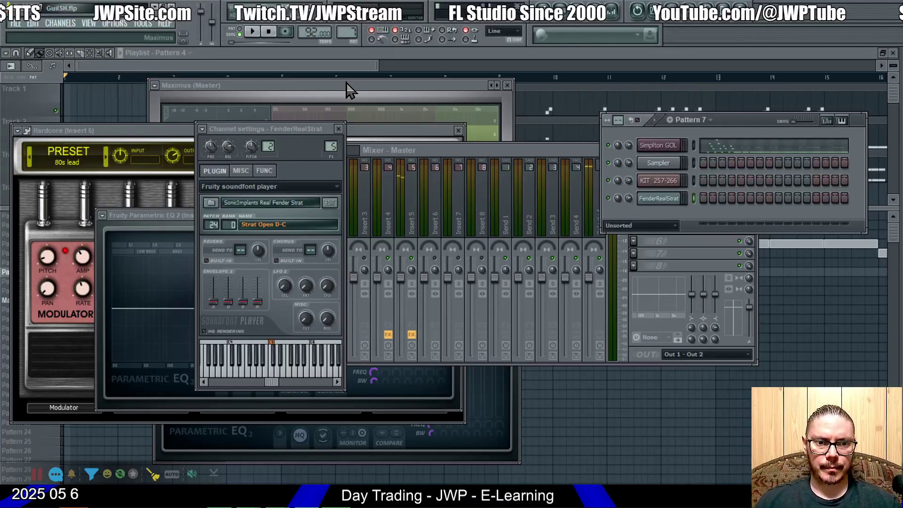
left_click(254, 32)
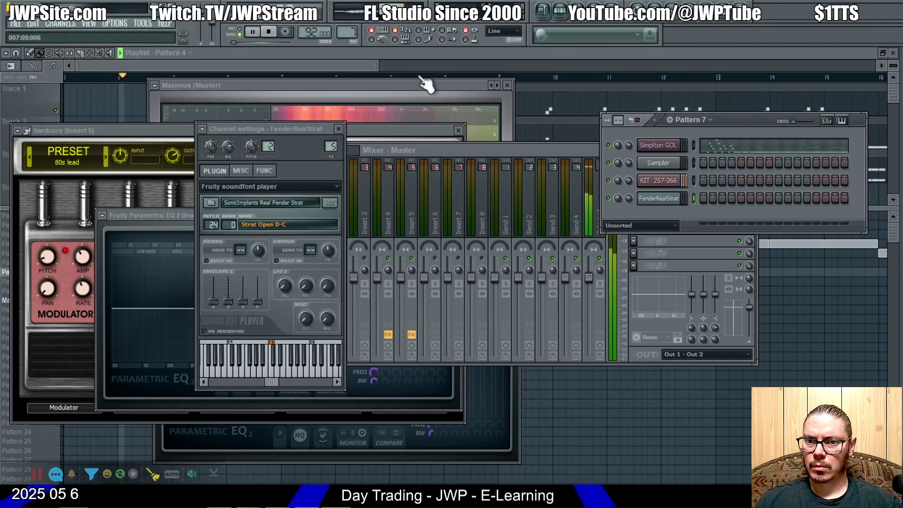
left_click(268, 32)
- Copy the Maximus effect with its preset from the Master mixer track to Send 1
left_click(616, 22)
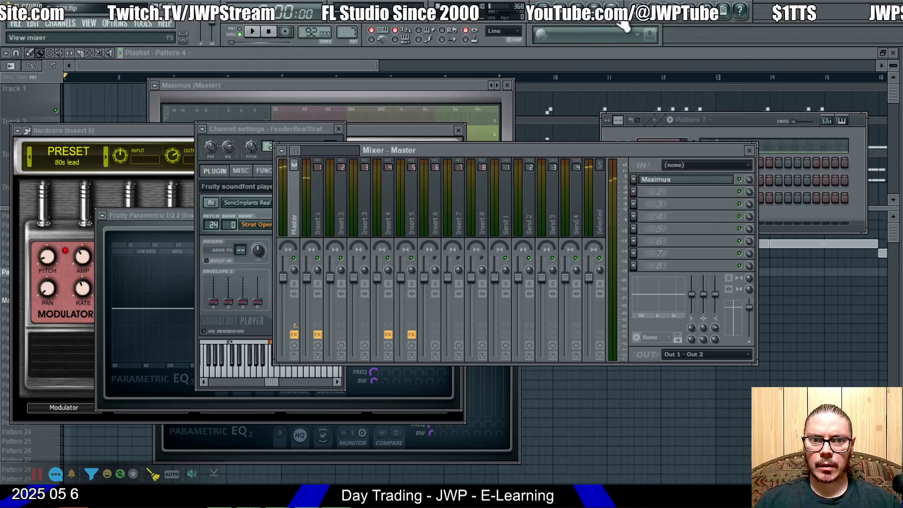
left_click(633, 179)
left_click_drag(660, 236, 506, 209)
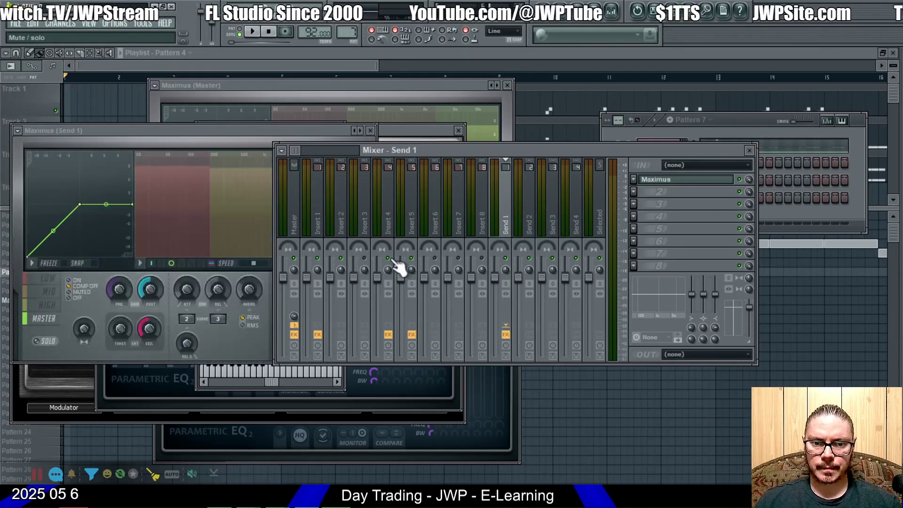
- Load the mixer track state 2025.fst onto the Master track and dismiss the plugin messages
left_click(294, 214)
left_click(633, 179)
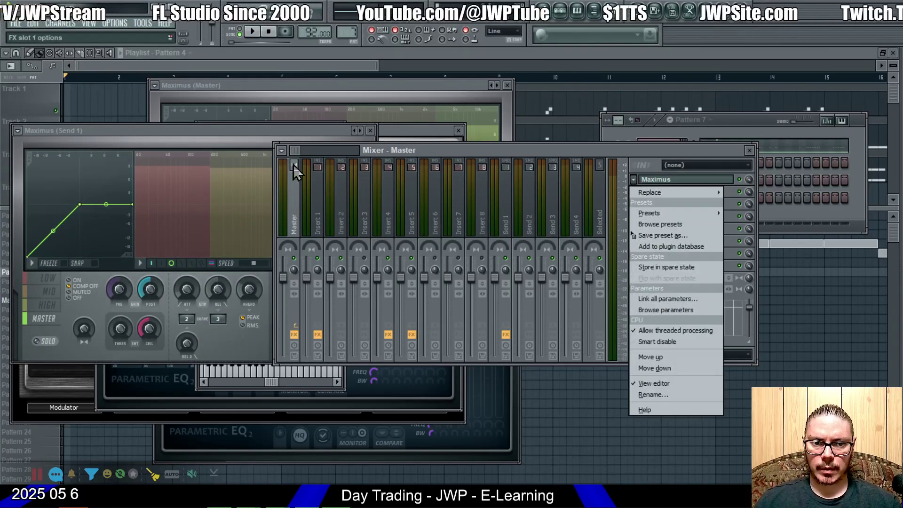
left_click(281, 150)
mouse_move(296, 238)
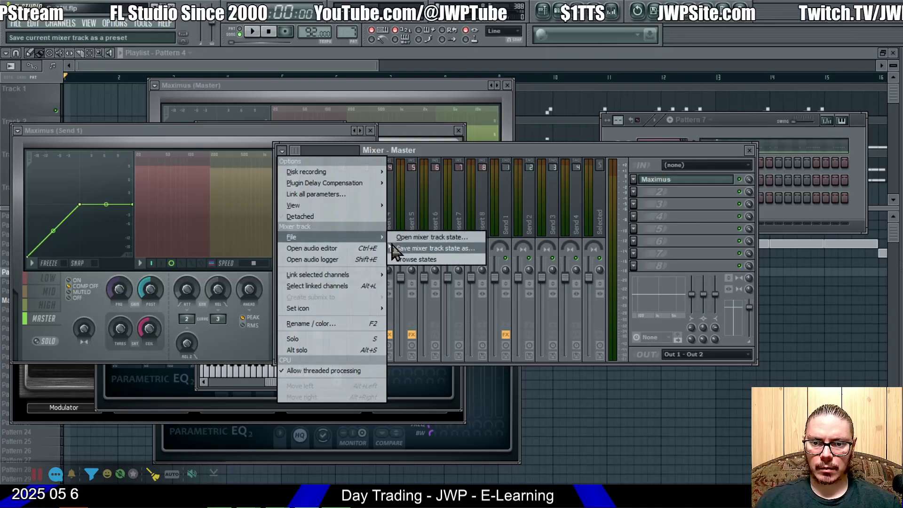
left_click(406, 239)
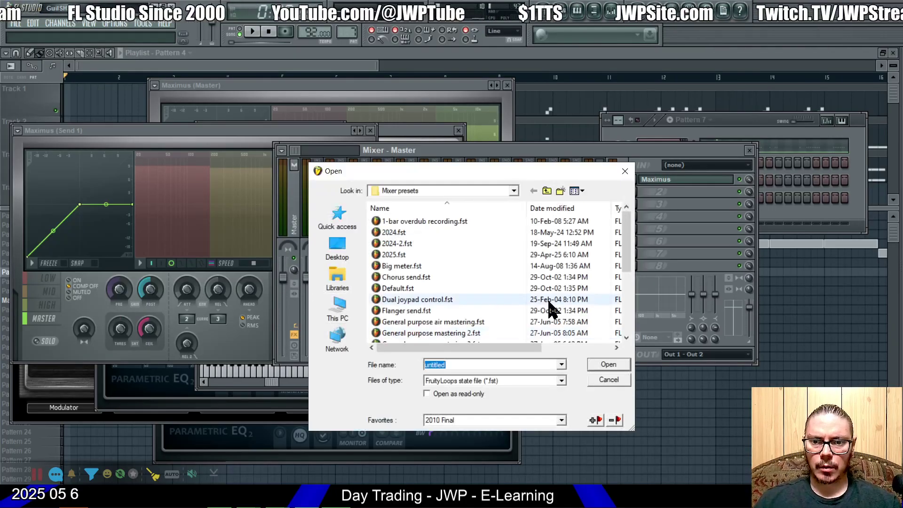
left_click(443, 242)
left_click(407, 255)
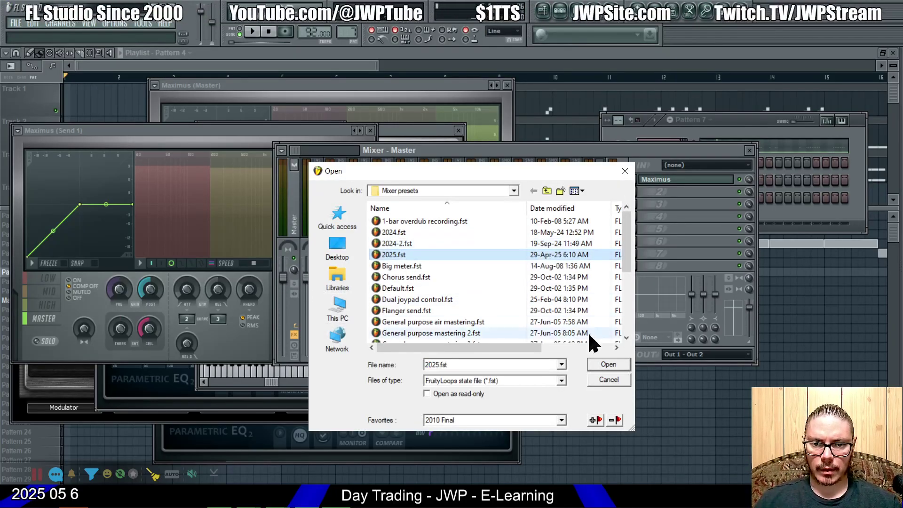
left_click(603, 365)
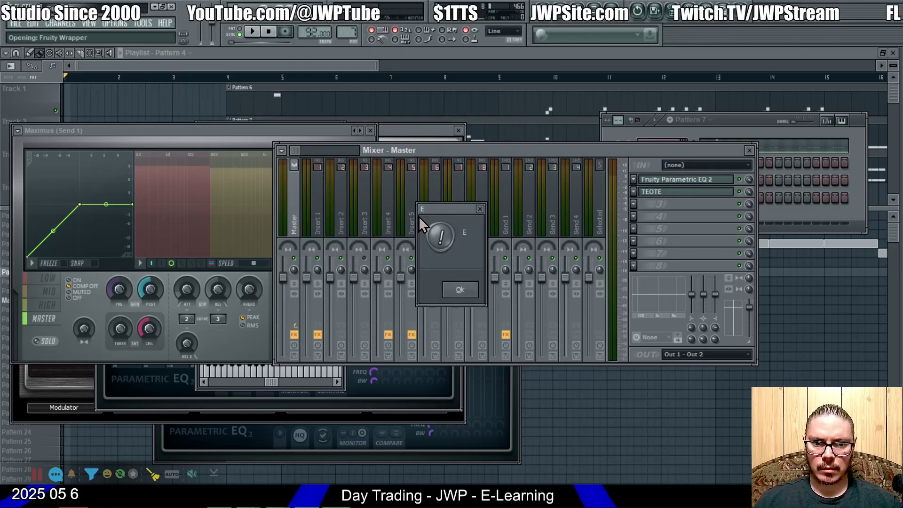
left_click(459, 291)
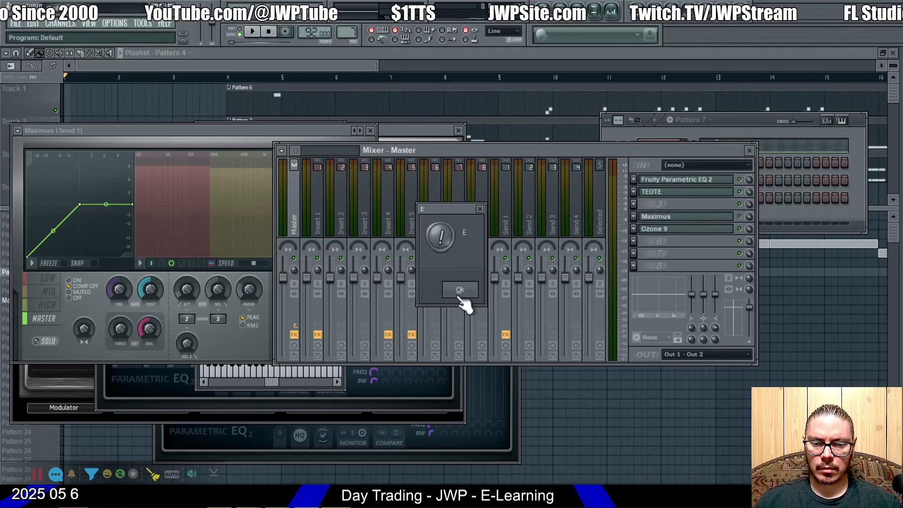
left_click(459, 291)
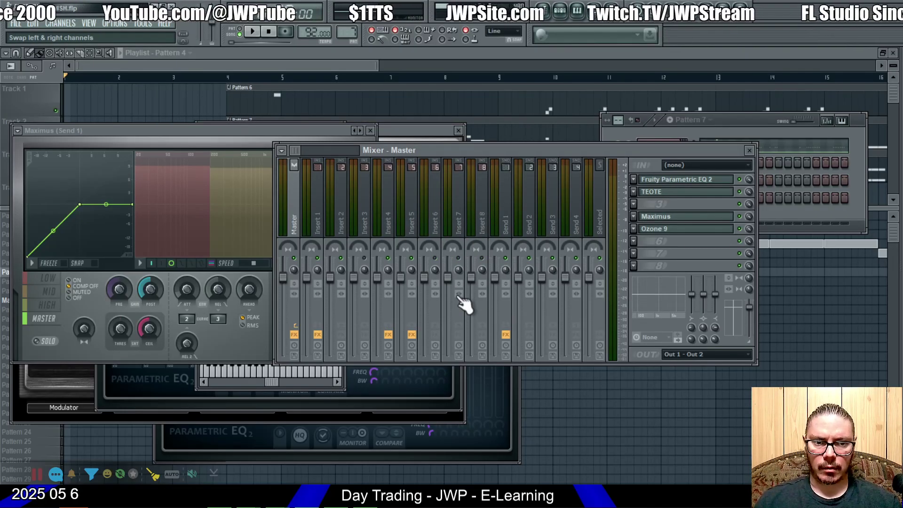
left_click(281, 151)
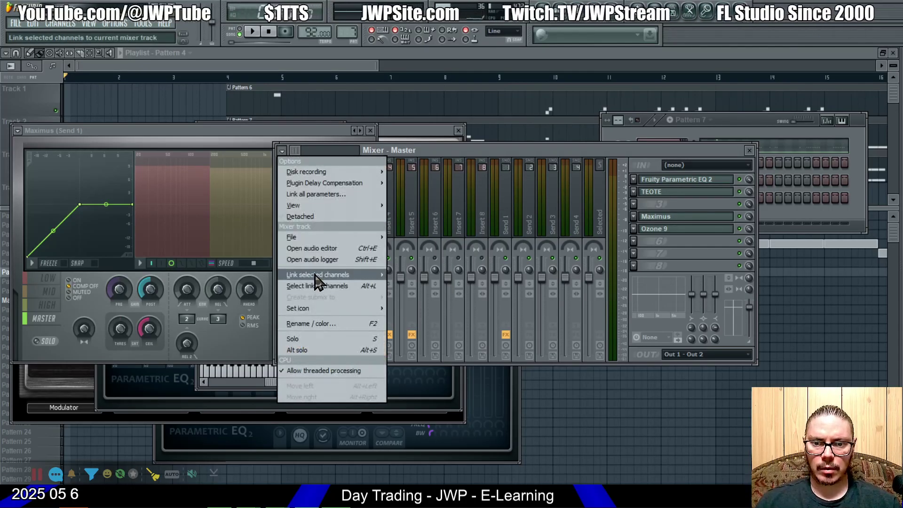
mouse_move(310, 238)
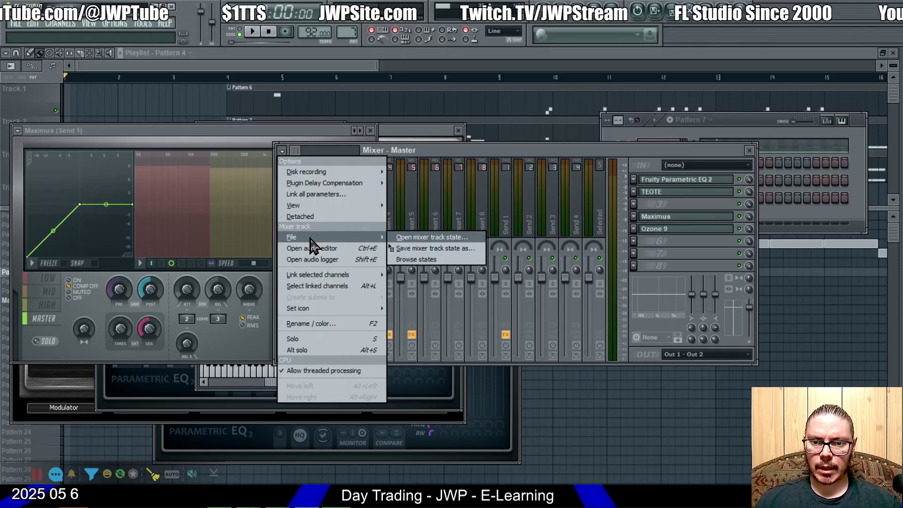
left_click(7, 249)
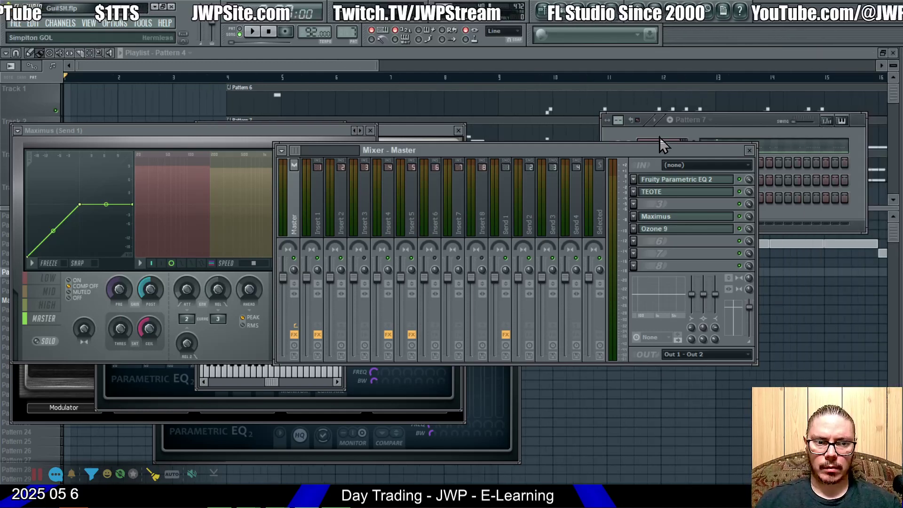
- Copy the Maximus effect with its preset from Send 1 to the Master mixer track
left_click(507, 222)
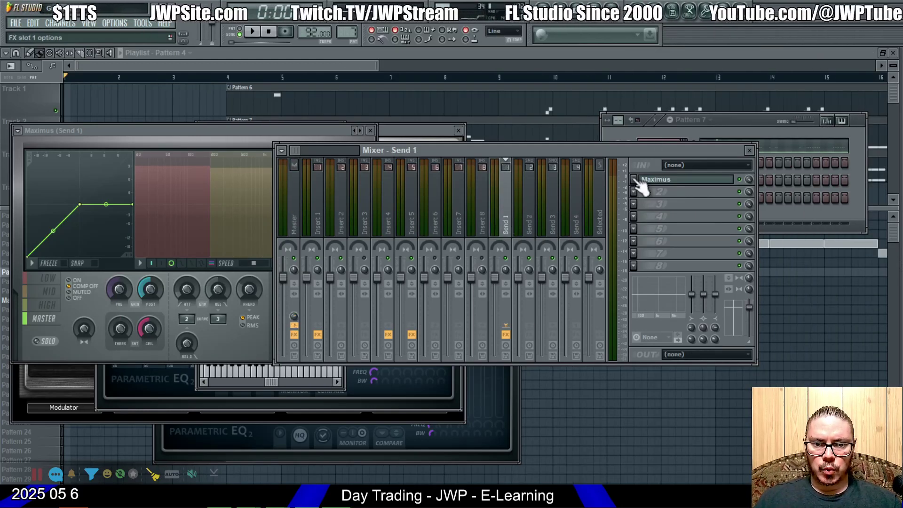
left_click(634, 180)
left_click_drag(668, 229, 294, 202)
- Remove the Maximus effect from the first effect slot of Send 1
left_click(506, 214)
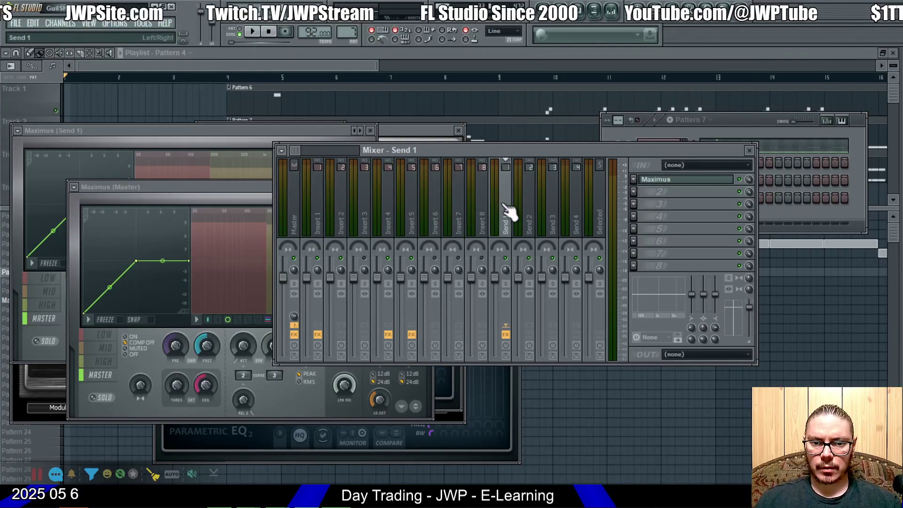
left_click(634, 180)
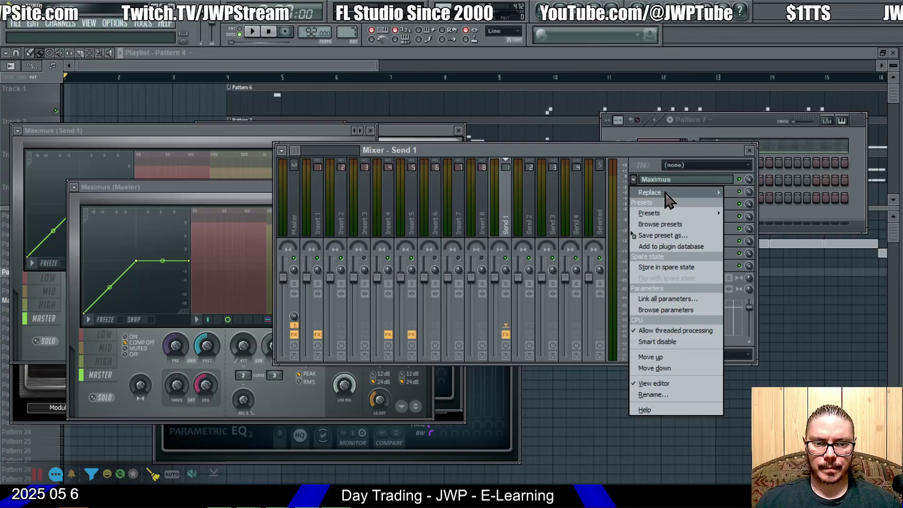
mouse_move(658, 192)
left_click(737, 70)
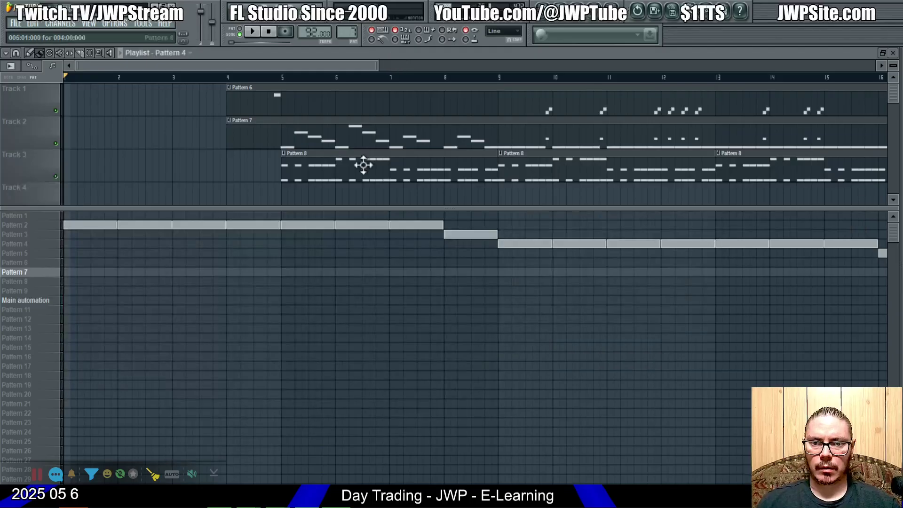
- Play back the song and examine Fruity Parametric EQ 2 and TEOTE on the Master mixer track
scroll(372, 195, "down", 2)
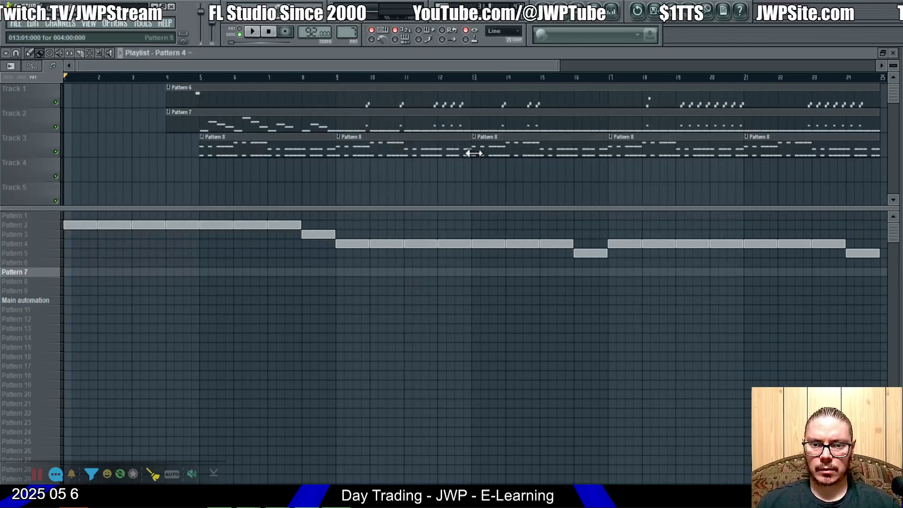
left_click(872, 78)
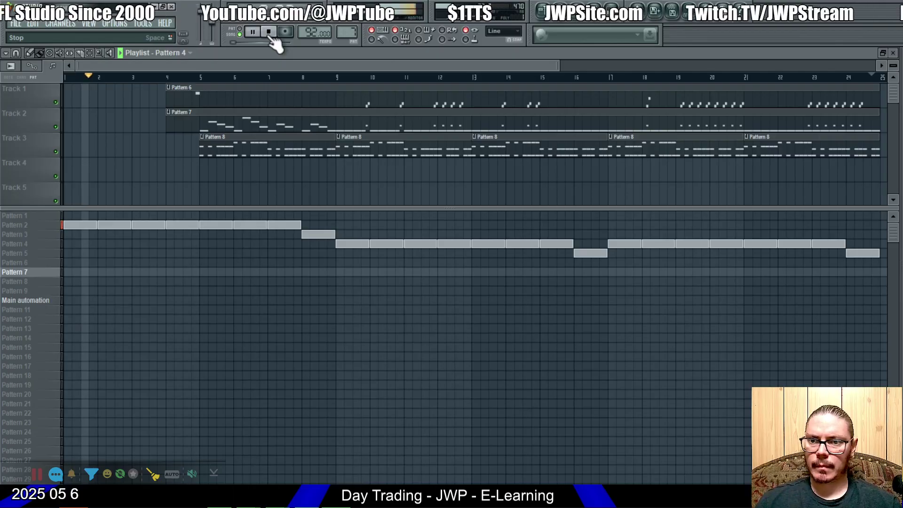
left_click(618, 15)
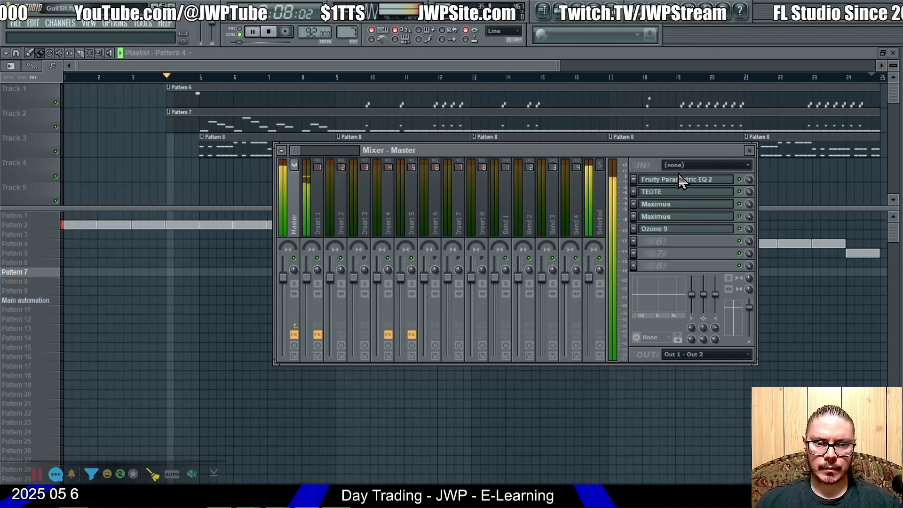
left_click(681, 180)
left_click(680, 180)
left_click(668, 192)
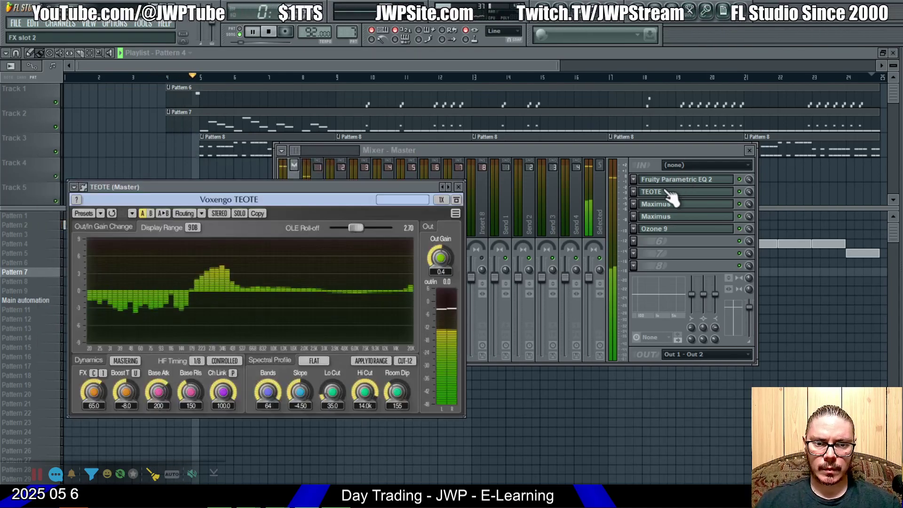
left_click(668, 193)
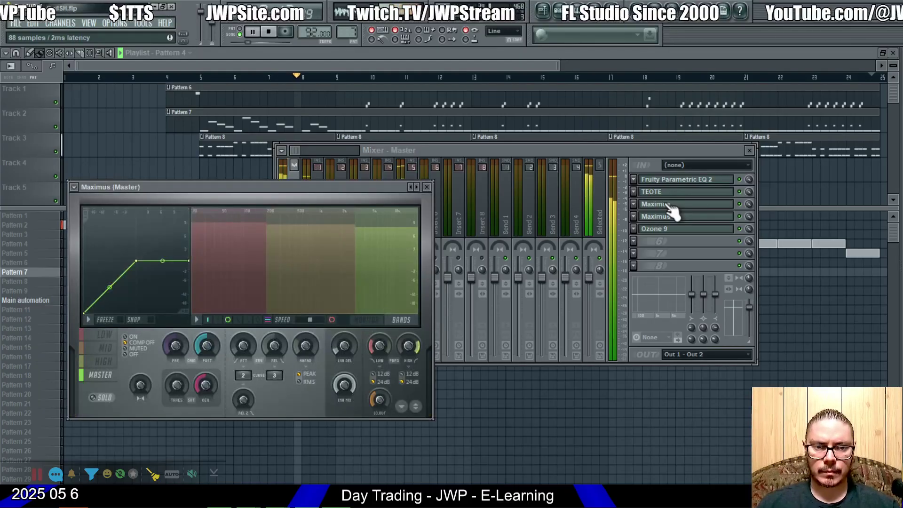
- Examine both Maximus effects and Ozone 9 on the Master mixer track during playback and close the Ozone 9 window
left_click(667, 205)
left_click(667, 206)
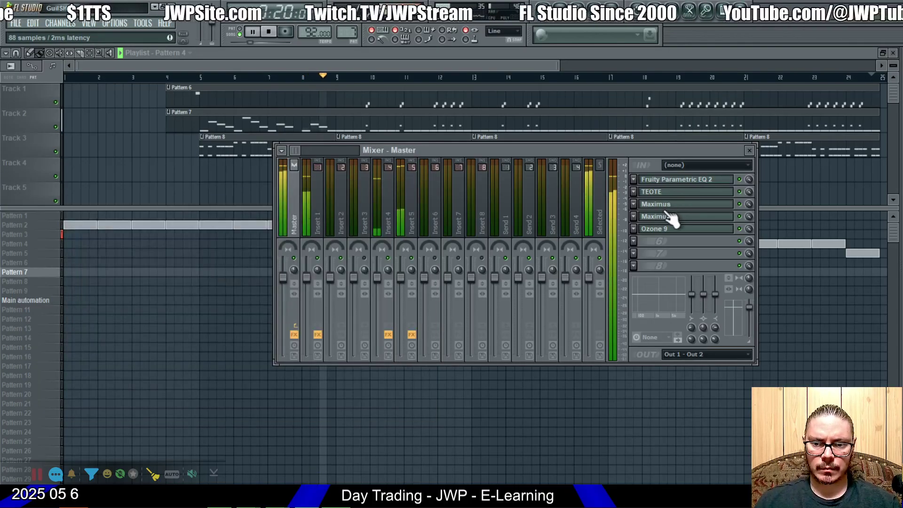
left_click(667, 217)
left_click(665, 228)
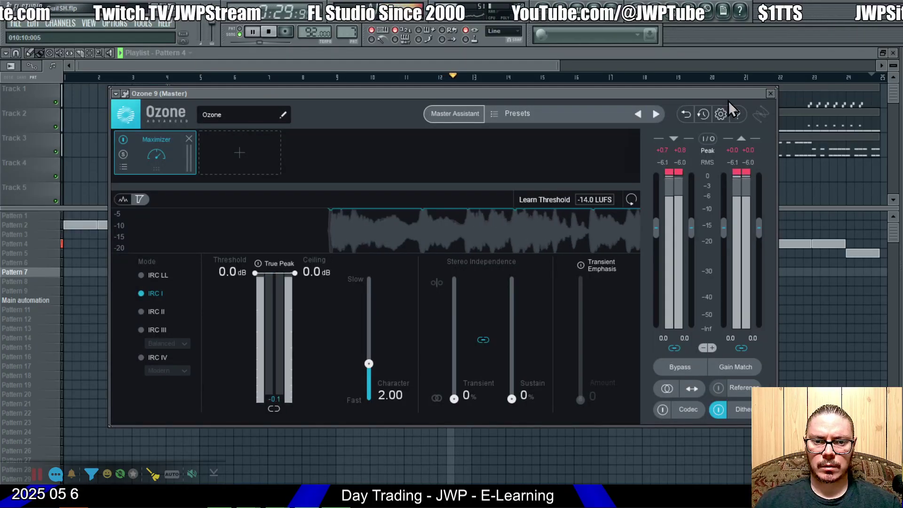
left_click(770, 93)
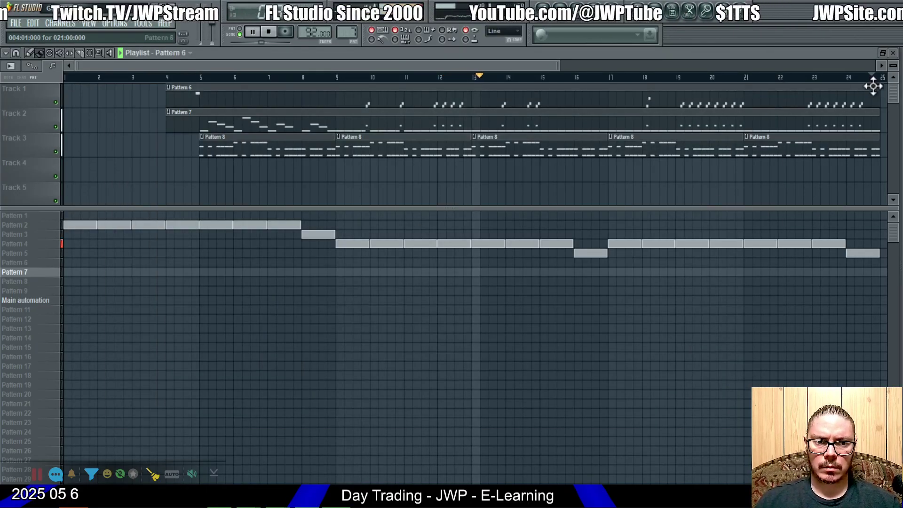
mouse_move(898, 54)
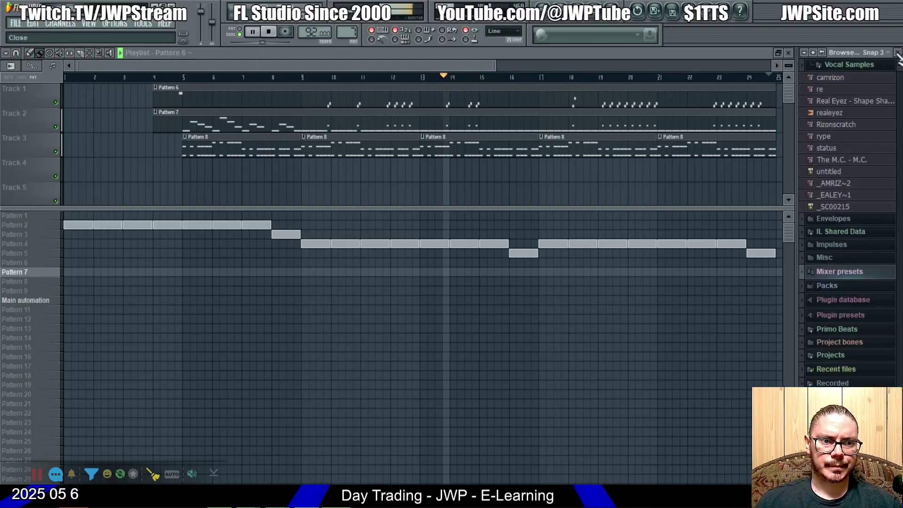
left_click(787, 53)
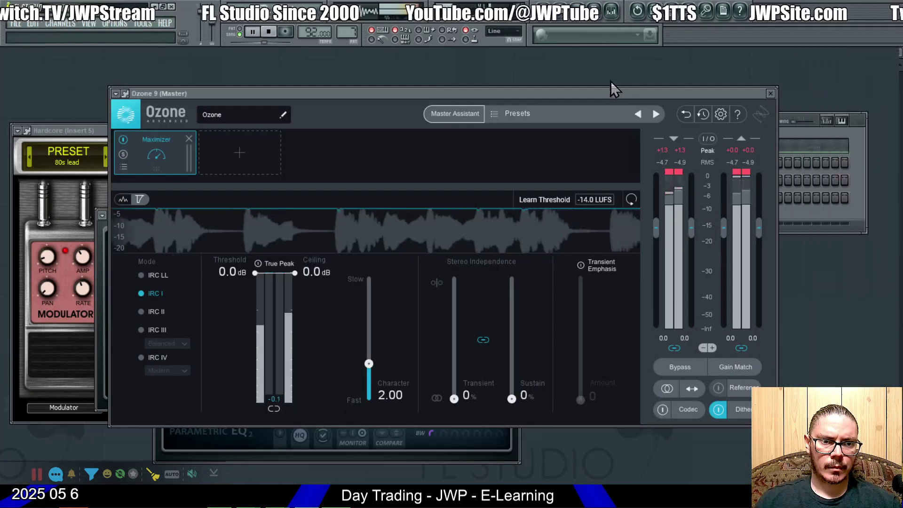
left_click(771, 93)
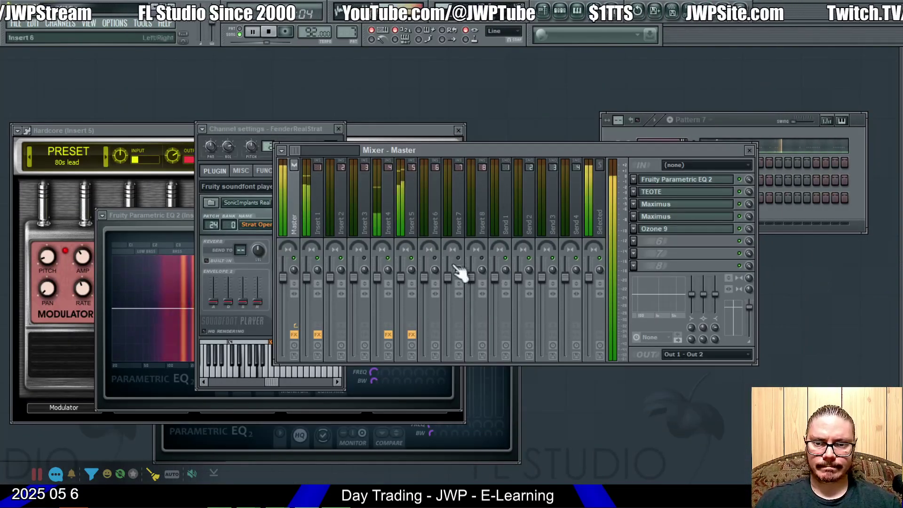
- Slice the Pattern 6 and Pattern 7 clips on Tracks 1 and 2 of the Playlist at bars 5 and 9
left_click(543, 10)
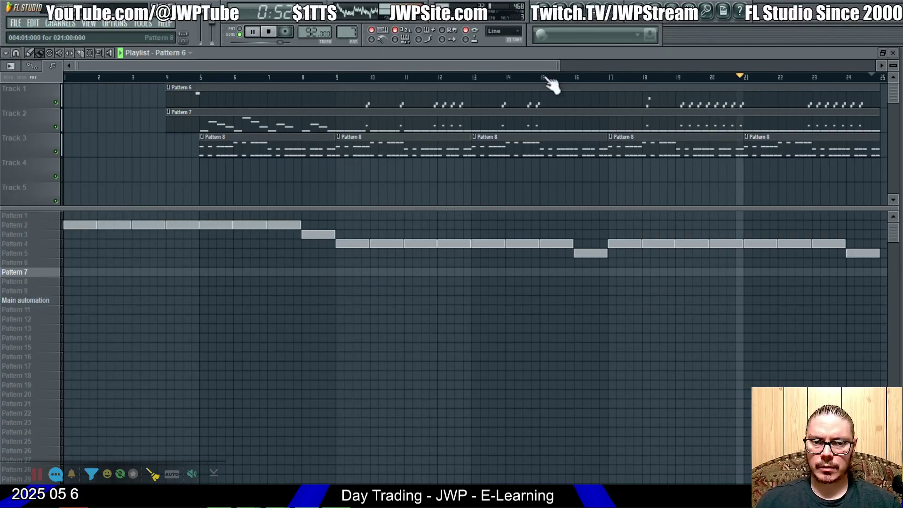
left_click(560, 66)
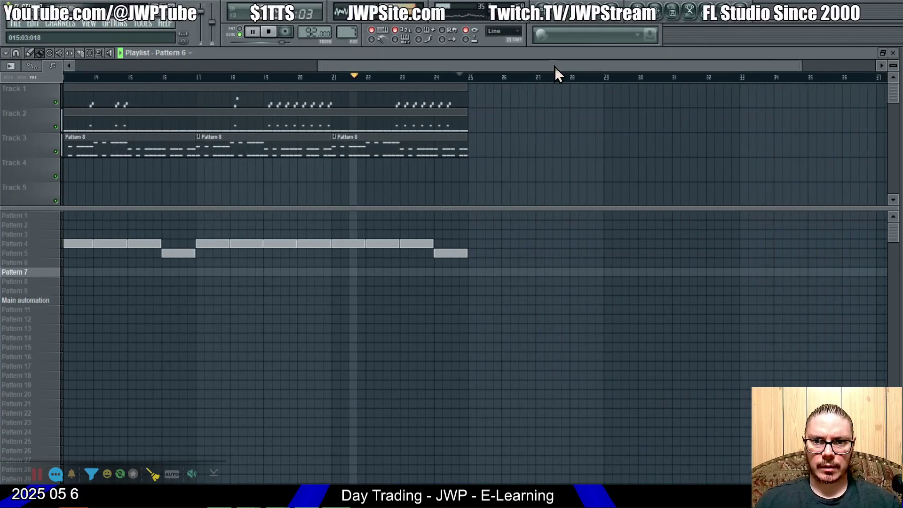
left_click_drag(554, 66, 252, 56)
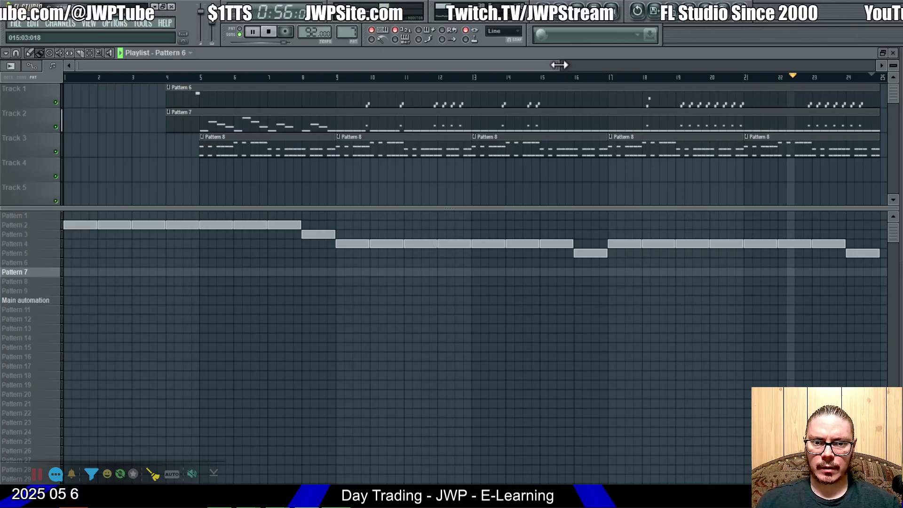
left_click_drag(559, 65, 835, 90)
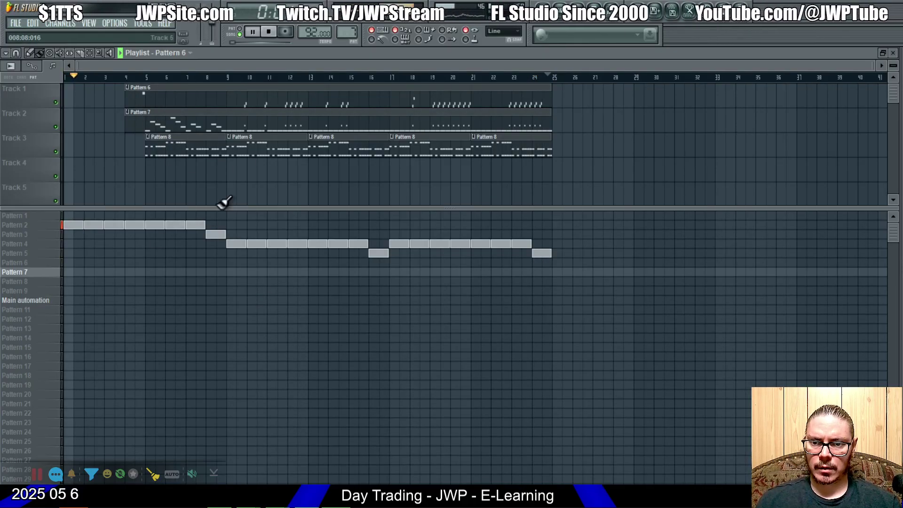
left_click_drag(217, 195, 164, 98)
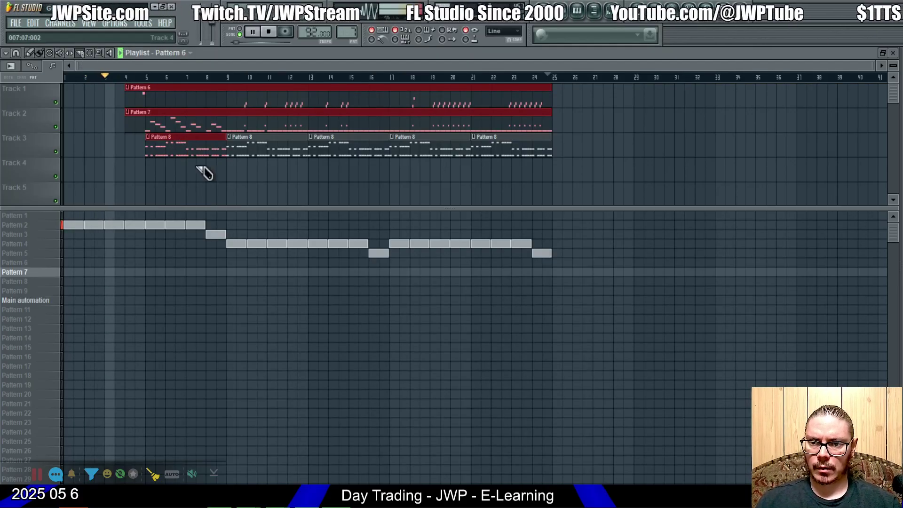
left_click_drag(228, 174, 239, 88)
left_click_drag(151, 119, 154, 87)
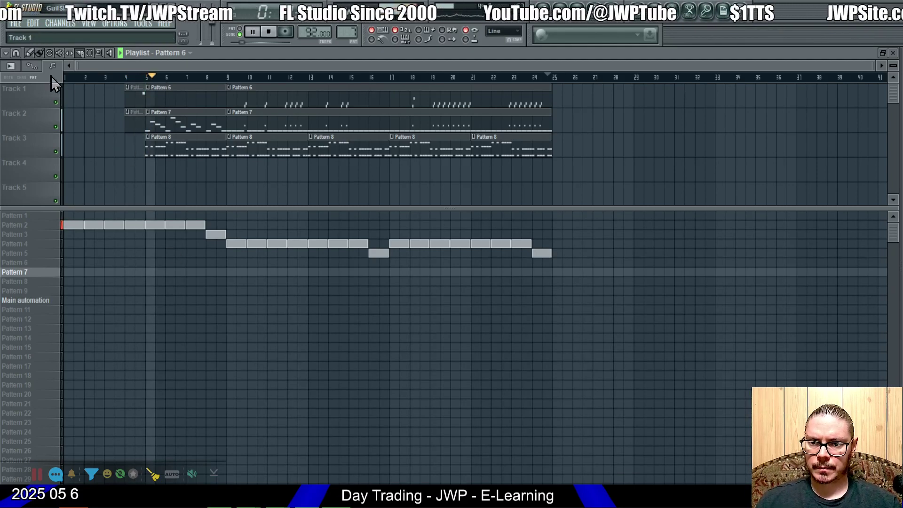
- Fill bars 25 to 32 with Pattern 7 clips on Track 2, Pattern 8 clips on Track 3, Pattern 2 blocks and a final Pattern 3 block
left_click(167, 129)
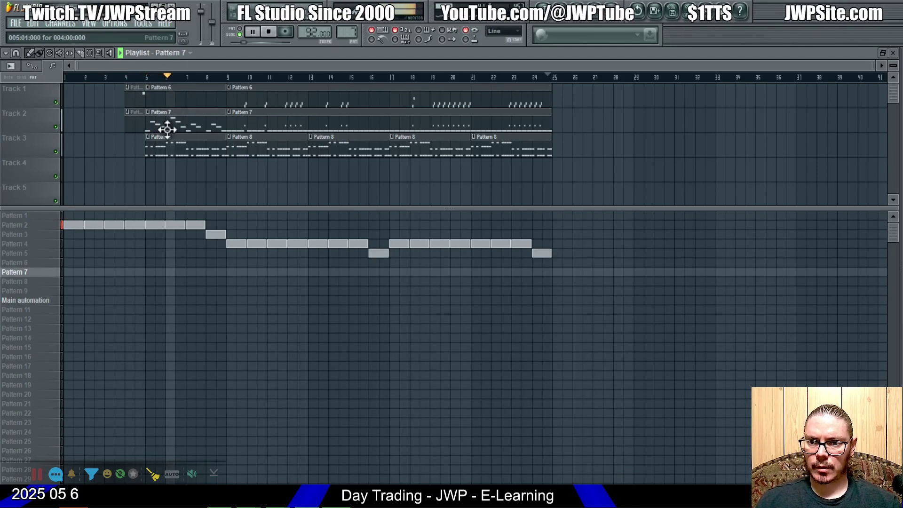
left_click(560, 127)
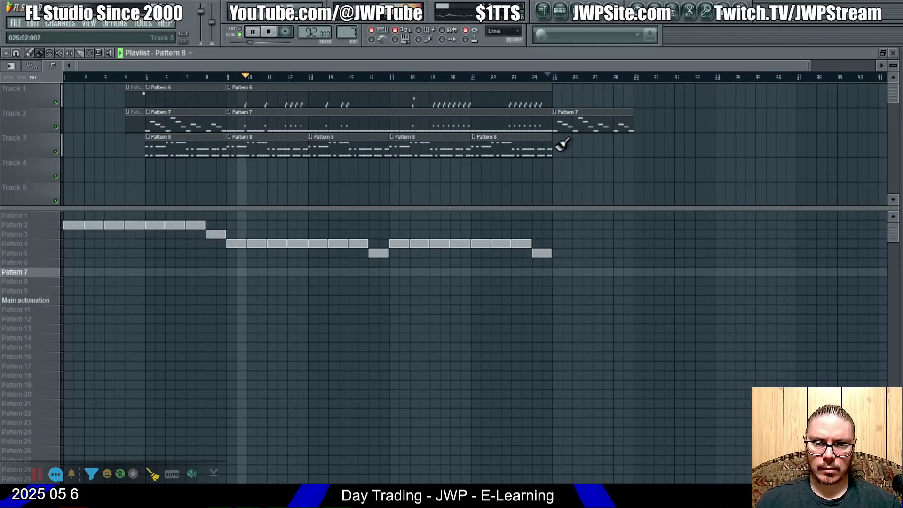
mouse_move(560, 145)
left_mouse_down()
mouse_move(654, 144)
mouse_move(611, 123)
mouse_move(642, 117)
left_mouse_up()
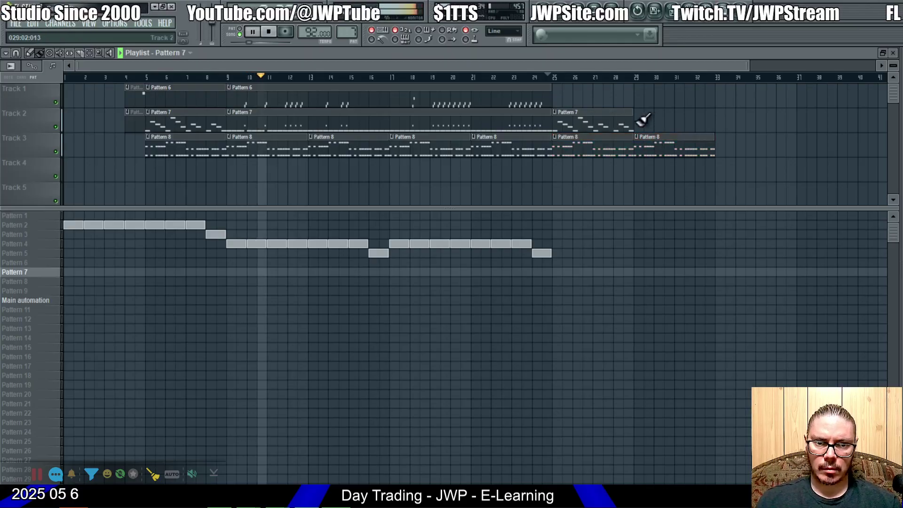
left_click(642, 120)
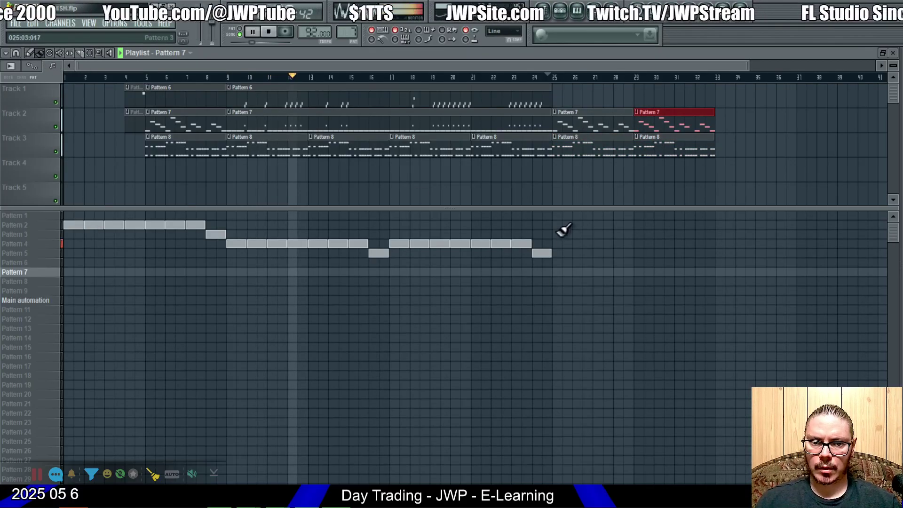
left_click_drag(559, 234, 685, 227)
left_click(703, 233)
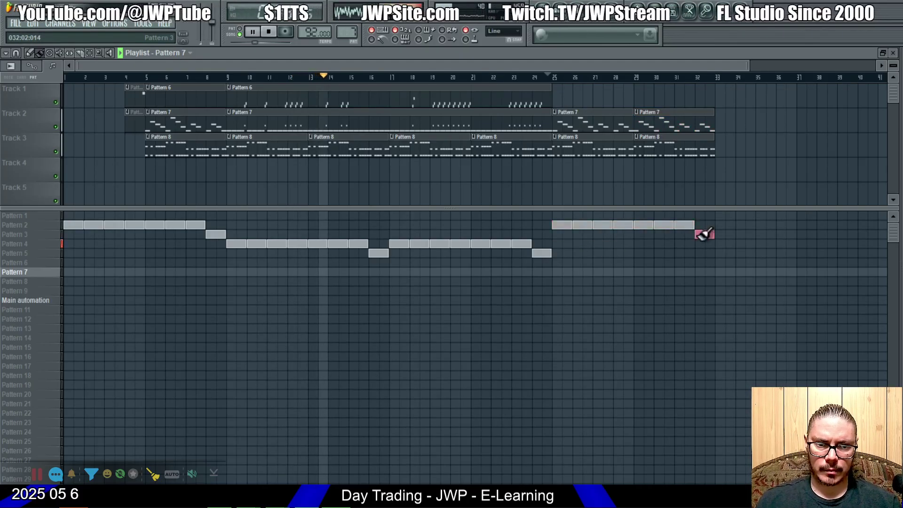
- Copy bars 9 to 24, both the clips on Tracks 1 to 3 and the Pattern 4 and 5 blocks, to start at bar 33
left_click_drag(542, 201, 263, 83)
left_click_drag(335, 96, 319, 106)
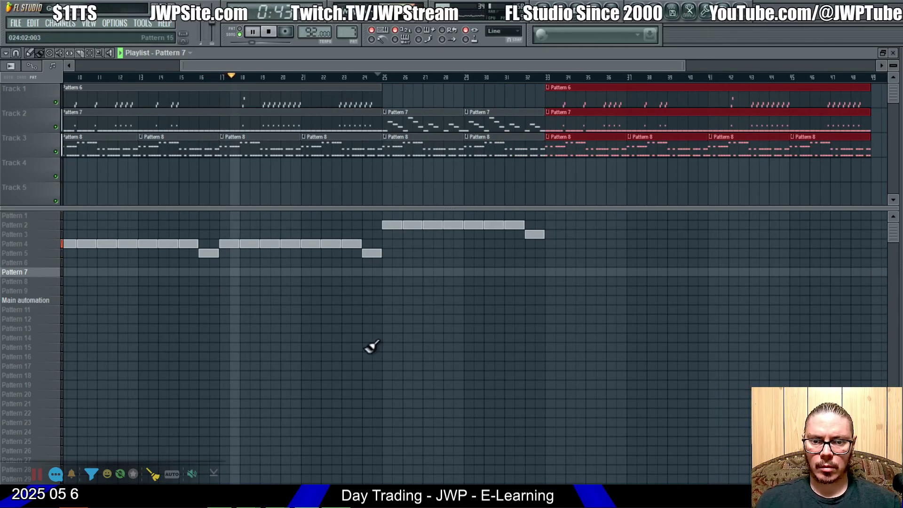
left_click_drag(272, 66, 49, 99)
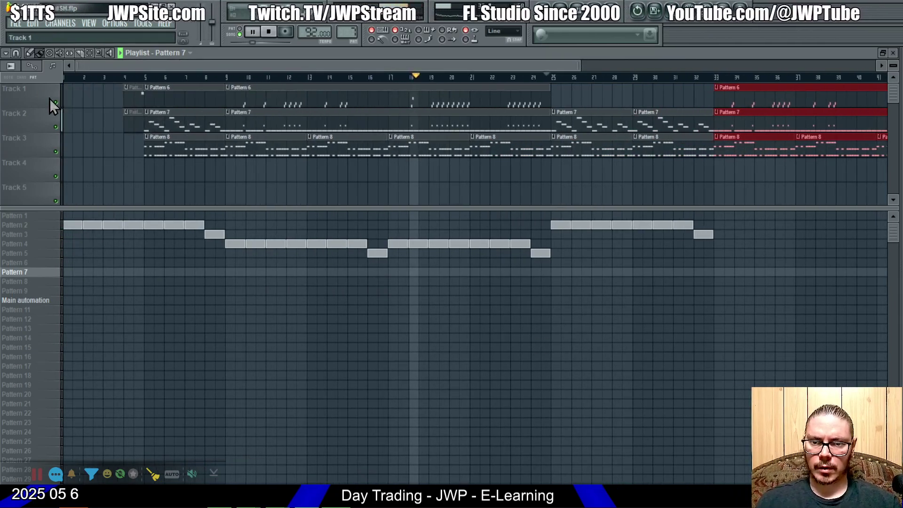
left_click(545, 325, "ctrl")
left_click_drag(544, 325, 225, 172)
key("ctrl+c")
key("ctrl+v")
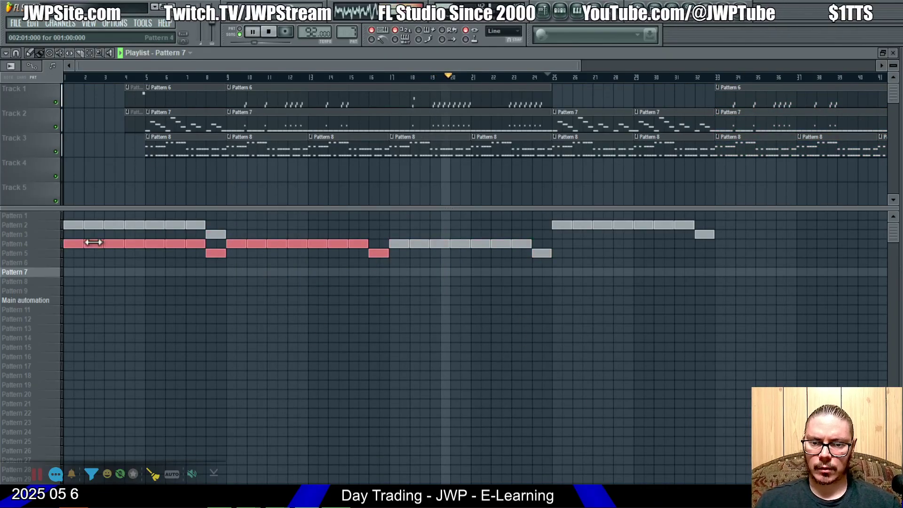
left_click_drag(76, 241, 721, 284)
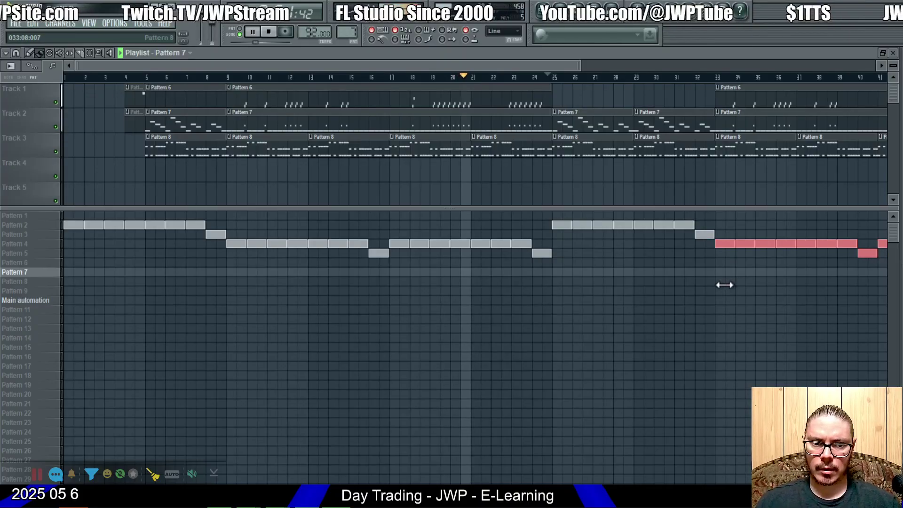
- Solo the Simplton GOL channel of Pattern 7 in the step sequencer and adjust the system volume to listen to it
scroll(579, 287, "down", 2)
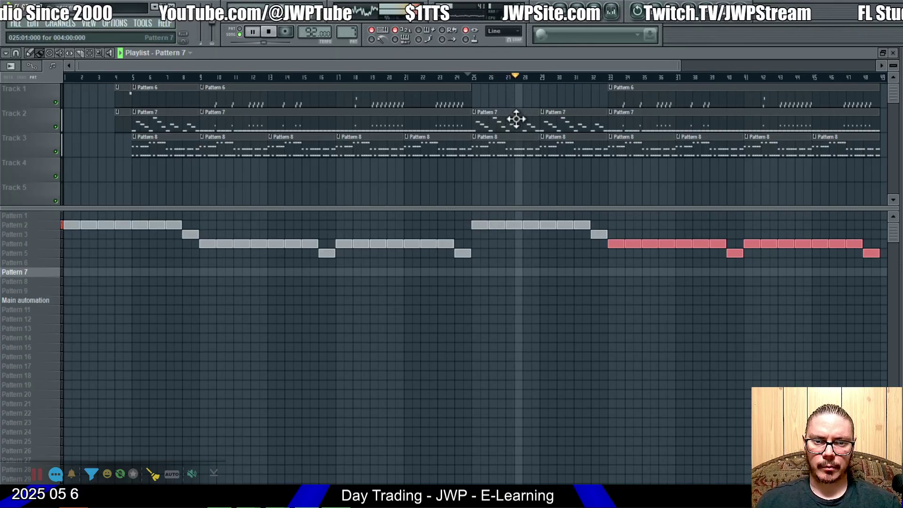
key("F6")
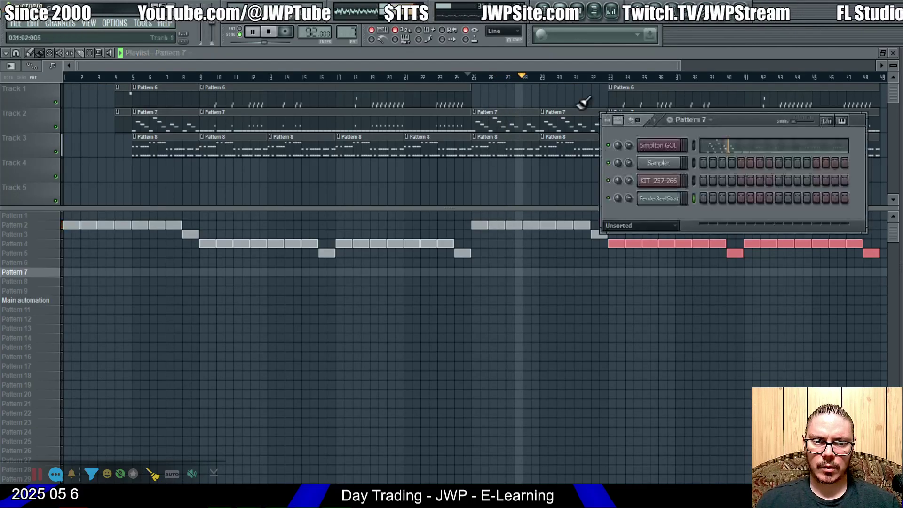
right_click(608, 147)
left_click(616, 155)
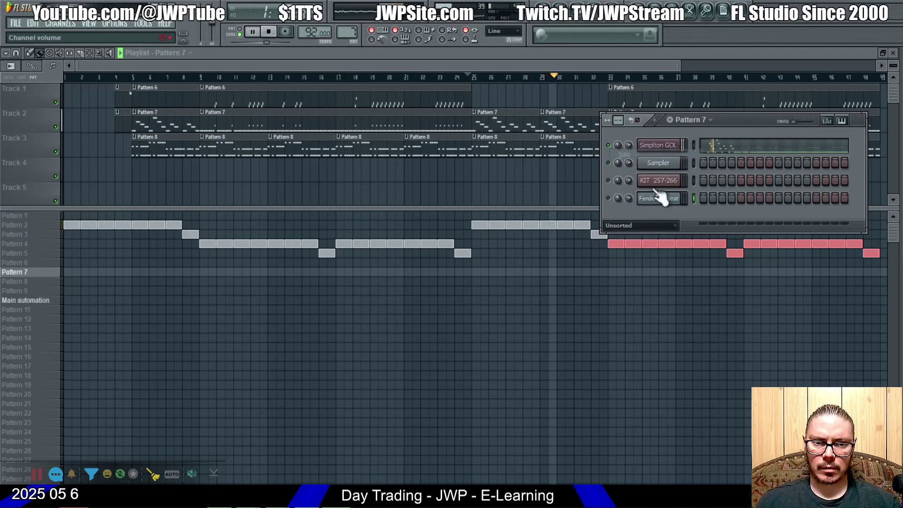
key("XF86AudioLowerVolume")
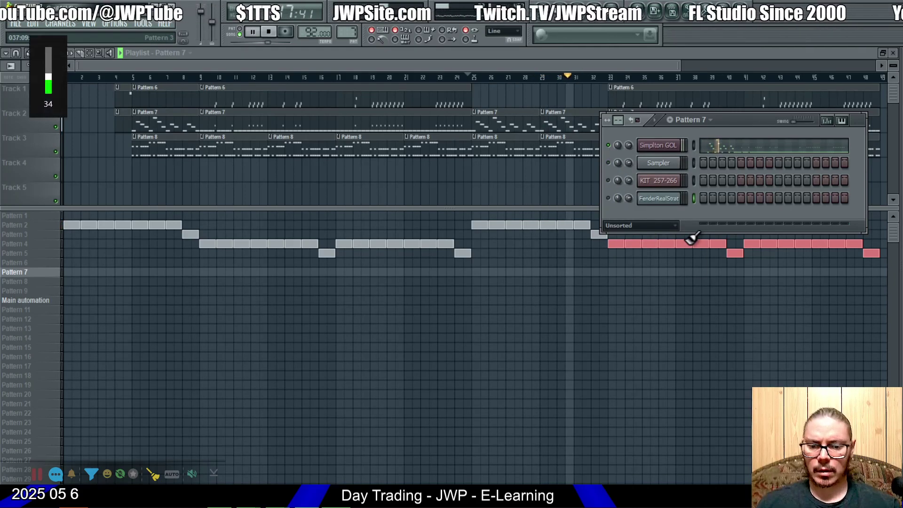
key("XF86AudioRaiseVolume")
key("XF86AudioRaiseVolume")
key("XF86AudioRaiseVolume")
key("XF86AudioRaiseVolume")
key("XF86AudioRaiseVolume")
key("XF86AudioRaiseVolume")
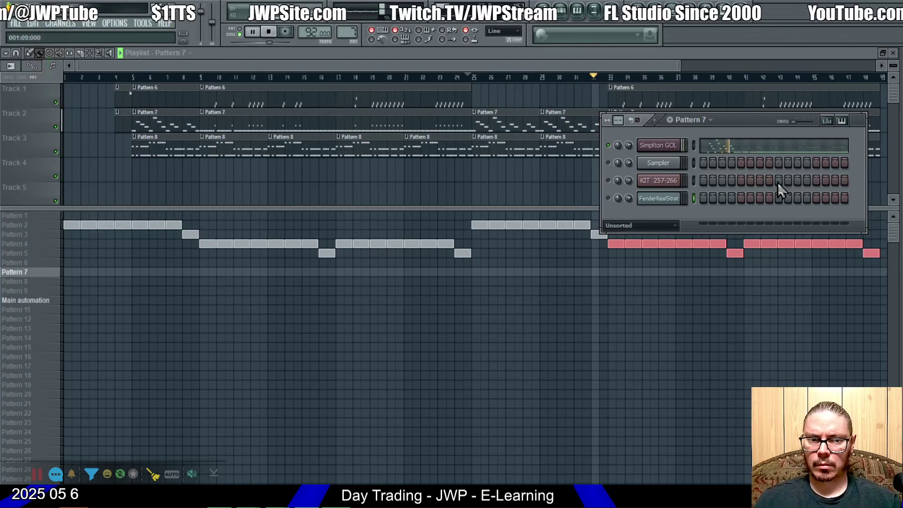
- Transpose all Simplton GOL notes in Pattern 7 up one octave and audition them from bar 2 in the piano roll
left_click(764, 147)
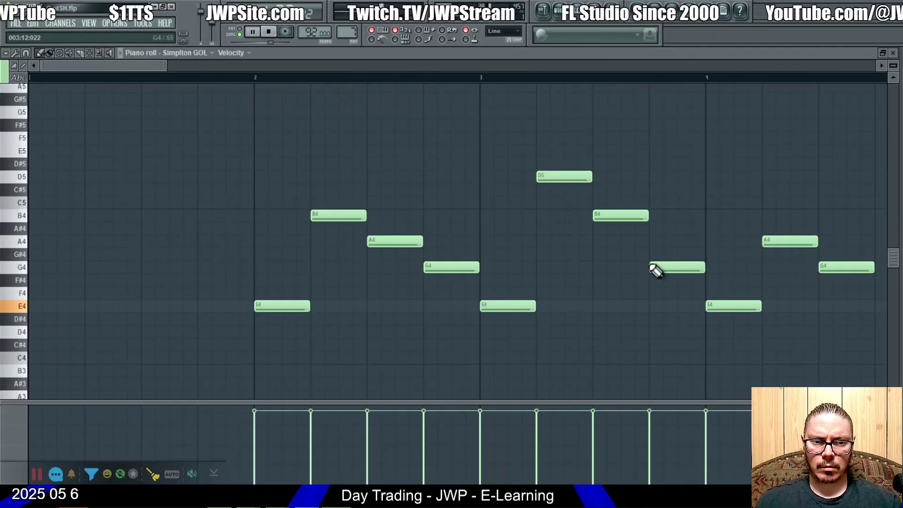
key("ctrl+a")
key("shift+Up")
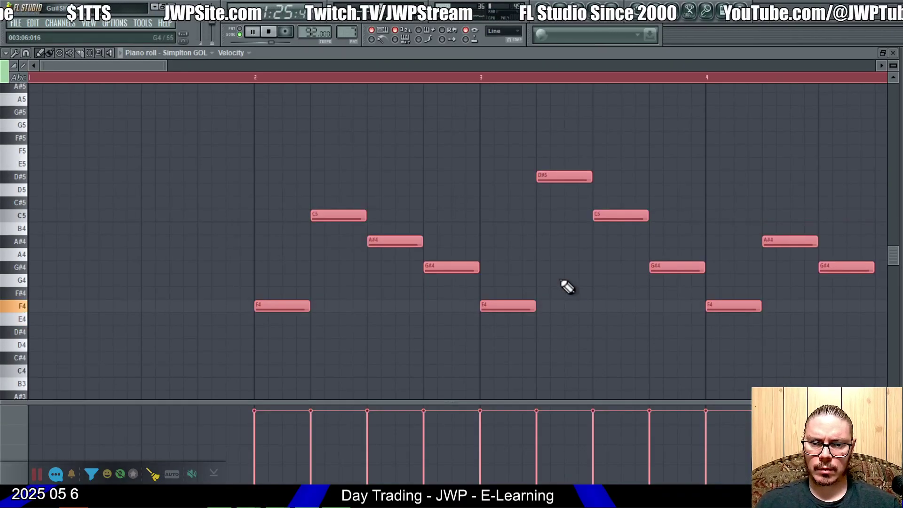
key("shift+Down")
key("ctrl+Up")
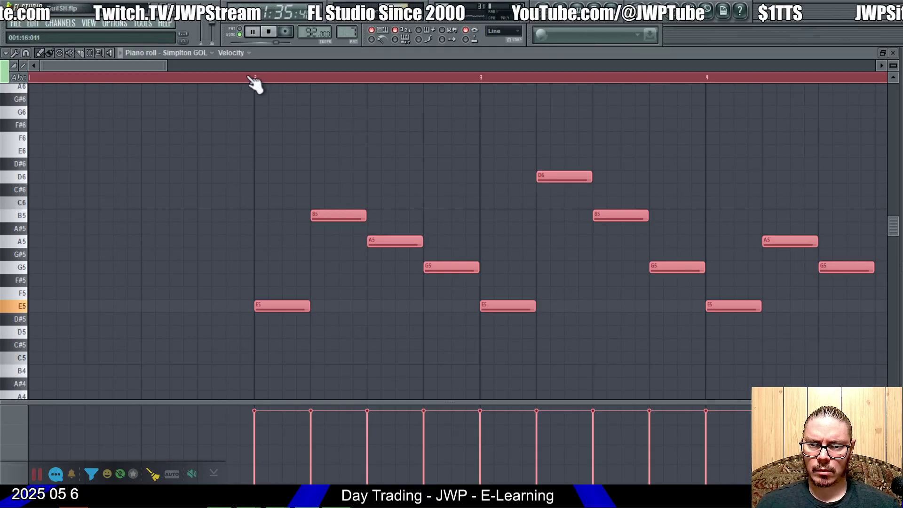
key("space")
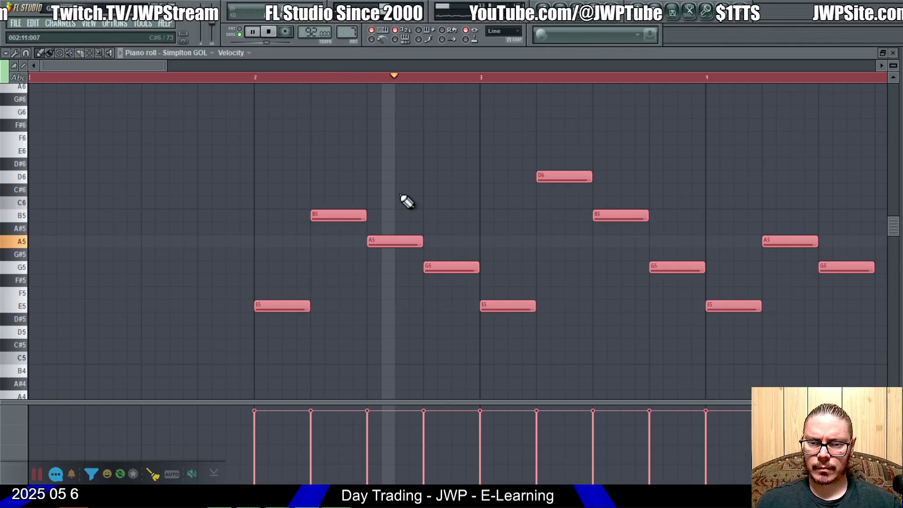
- Play the Playlist from bar 5 and take the Simplton GOL channel out of solo
key("F5")
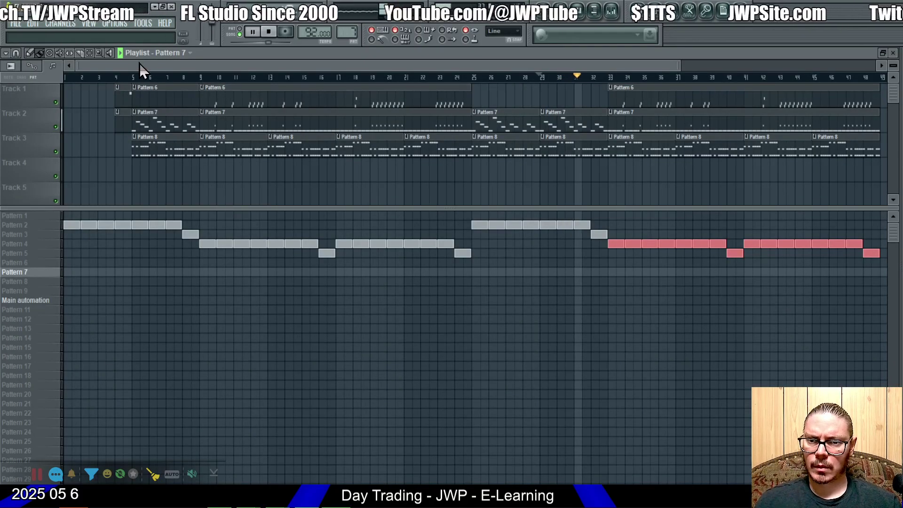
left_click(135, 77)
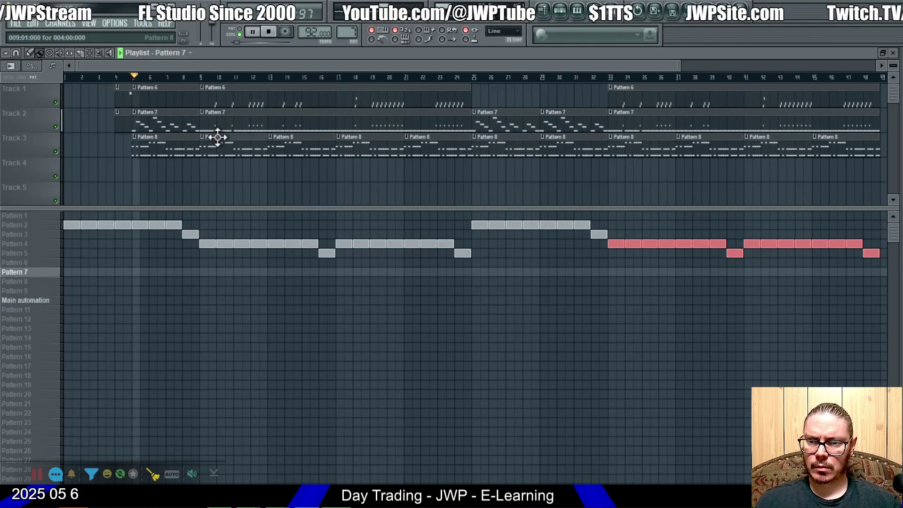
left_click(560, 13)
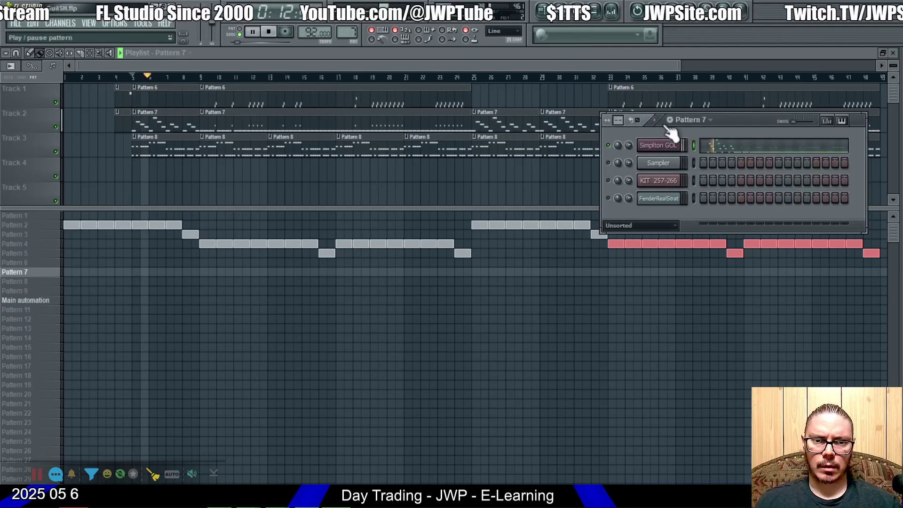
right_click(606, 147)
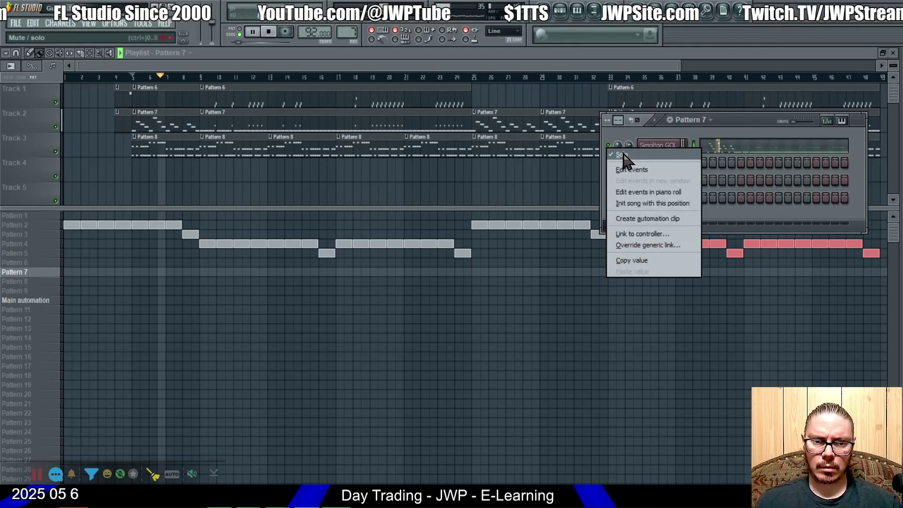
left_click(625, 161)
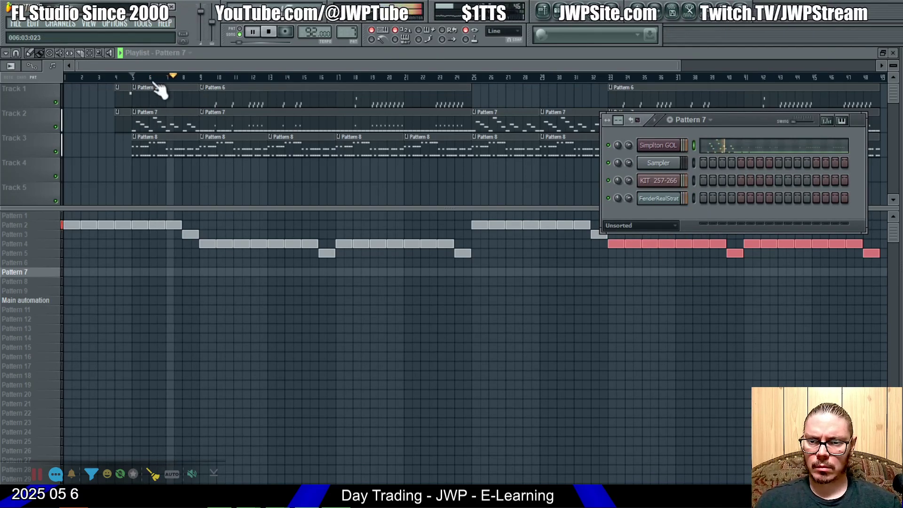
- Lower the system volume and restart playback to listen to the full arrangement from bar 5
key("XF86AudioLowerVolume")
key("XF86AudioLowerVolume")
key("XF86AudioLowerVolume")
key("XF86AudioLowerVolume")
key("XF86AudioLowerVolume")
key("XF86AudioLowerVolume")
key("XF86AudioLowerVolume")
key("XF86AudioLowerVolume")
key("XF86AudioLowerVolume")
key("XF86AudioLowerVolume")
key("XF86AudioLowerVolume")
key("XF86AudioLowerVolume")
key("XF86AudioLowerVolume")
key("XF86AudioLowerVolume")
key("XF86AudioLowerVolume")
key("XF86AudioLowerVolume")
key("XF86AudioLowerVolume")
key("XF86AudioLowerVolume")
key("XF86AudioLowerVolume")
key("XF86AudioLowerVolume")
key("XF86AudioLowerVolume")
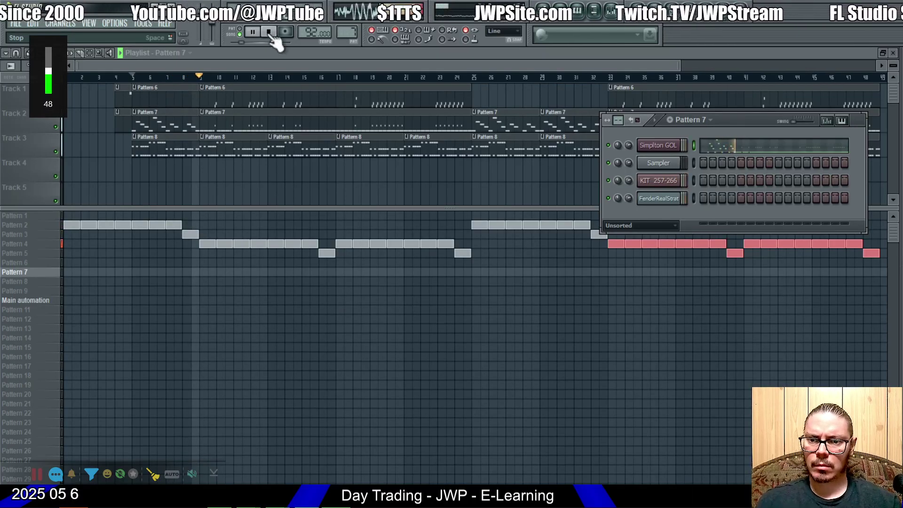
left_click(254, 33)
left_click(254, 32)
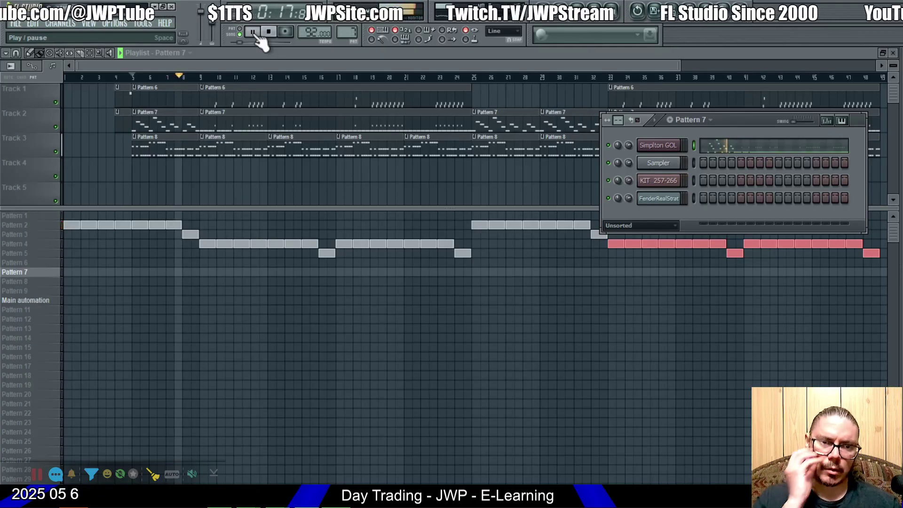
- Return the Simplton GOL notes of Pattern 7 to their original octave and play the pattern from bar 2
left_click(733, 150)
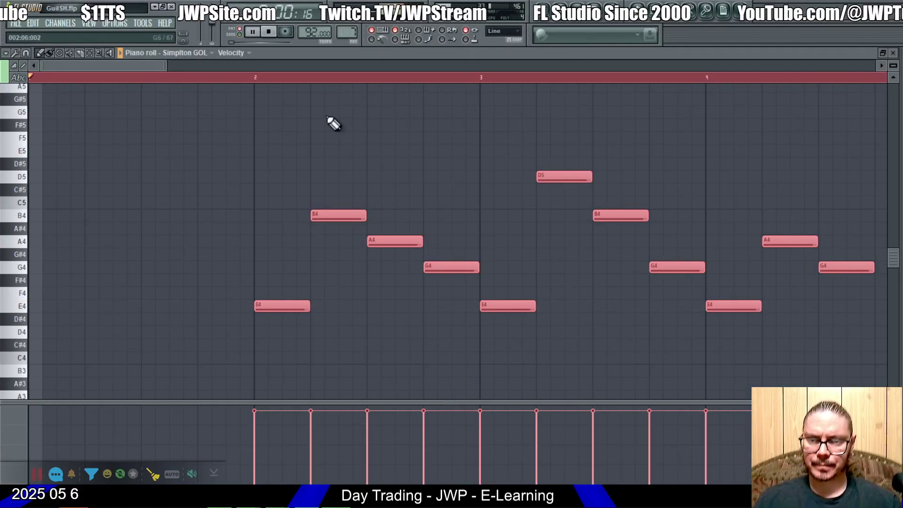
left_click(288, 77)
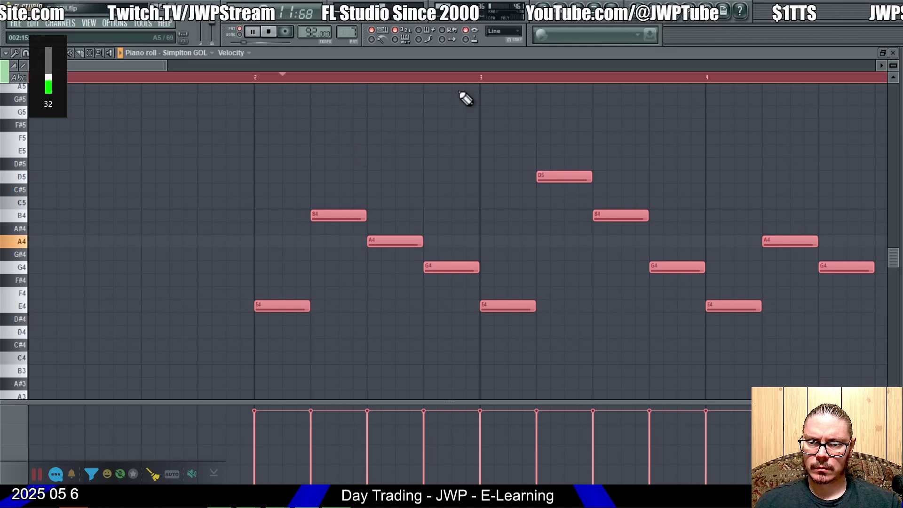
- Add SPAN Plus to effect slot 6 of the Master mixer track and move its window fully into view
left_click(620, 24)
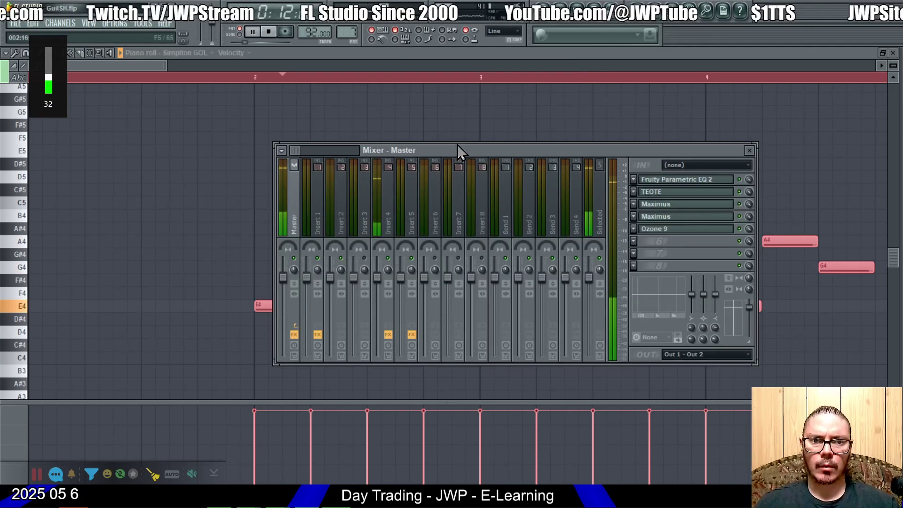
left_click(634, 241)
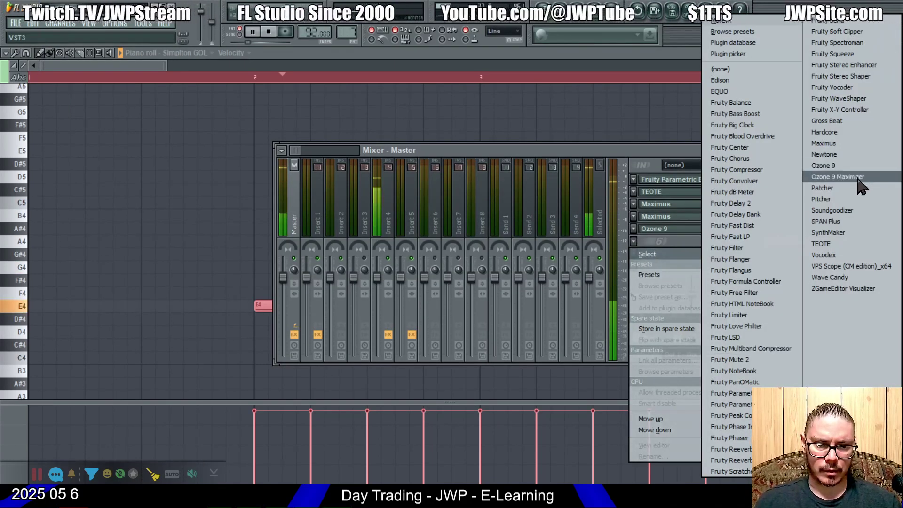
left_click(826, 221)
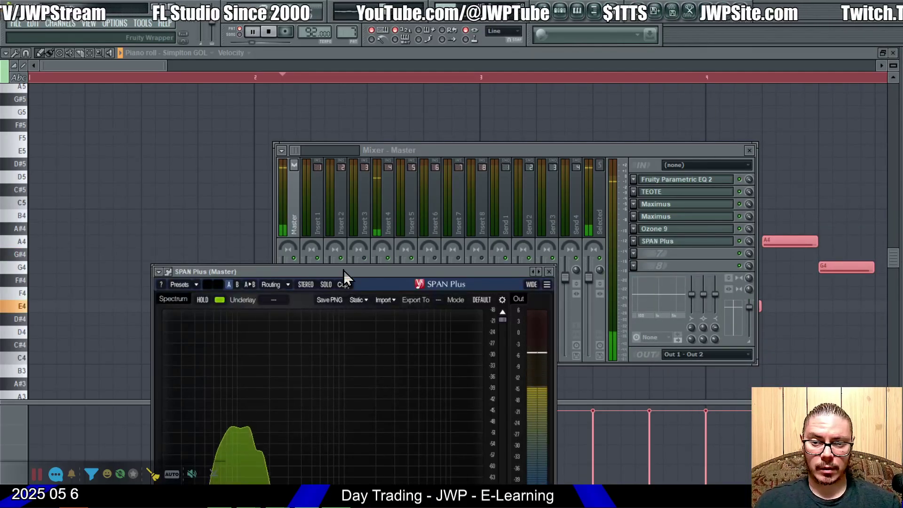
left_click_drag(343, 271, 389, 94)
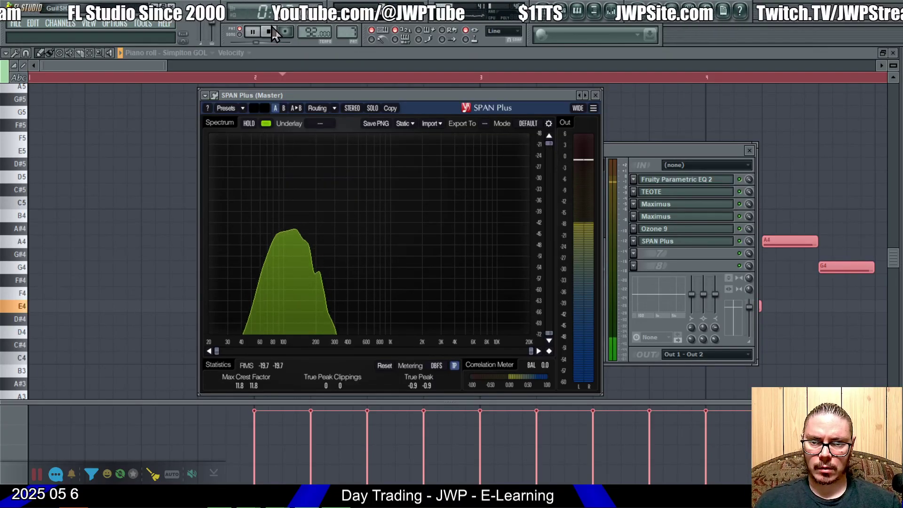
- Restart playback, examine the Master spectrum and levels in SPAN Plus, and close its window
left_click(254, 31)
left_click(258, 32)
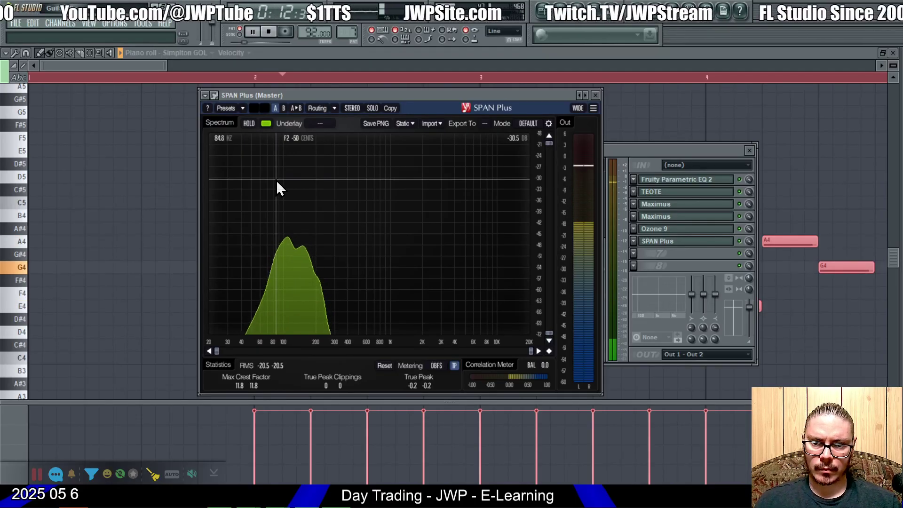
left_click(594, 96)
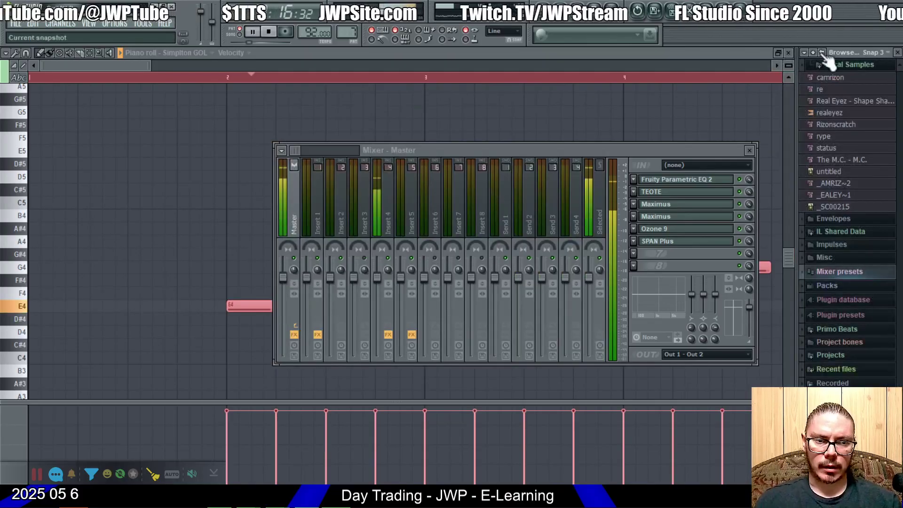
- Clear the Mixer and step sequencer off the Playlist and stop playback
key("F5")
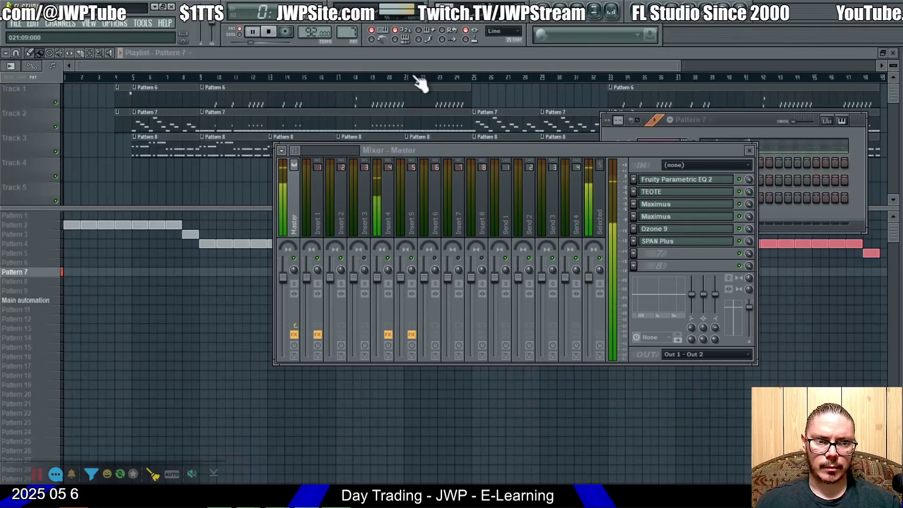
left_click(749, 150)
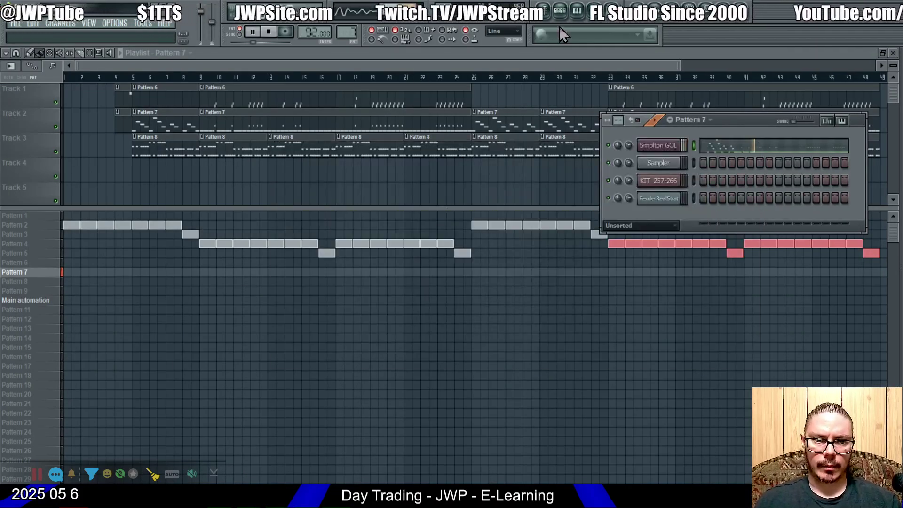
left_click(564, 14)
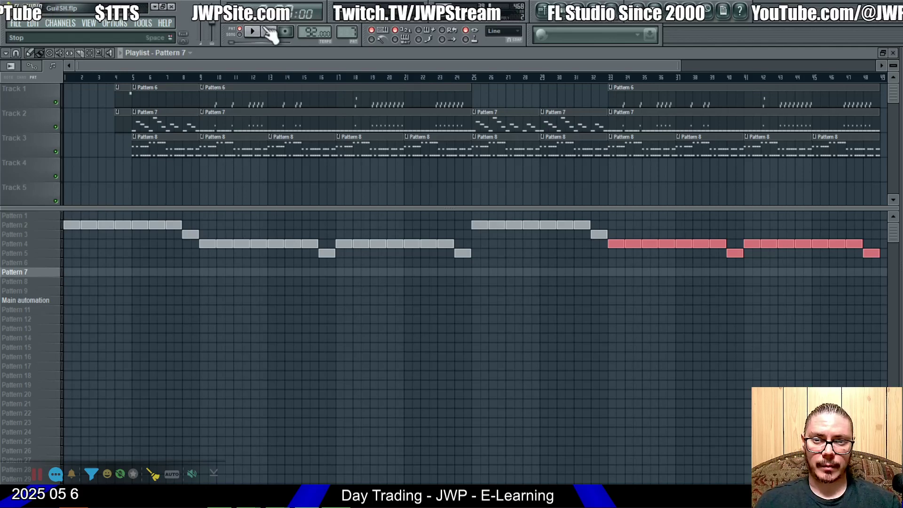
- Set up an export of the GuilSH project as a zipped loop file (*.zip) in the 2010 Final folder
left_click(21, 22)
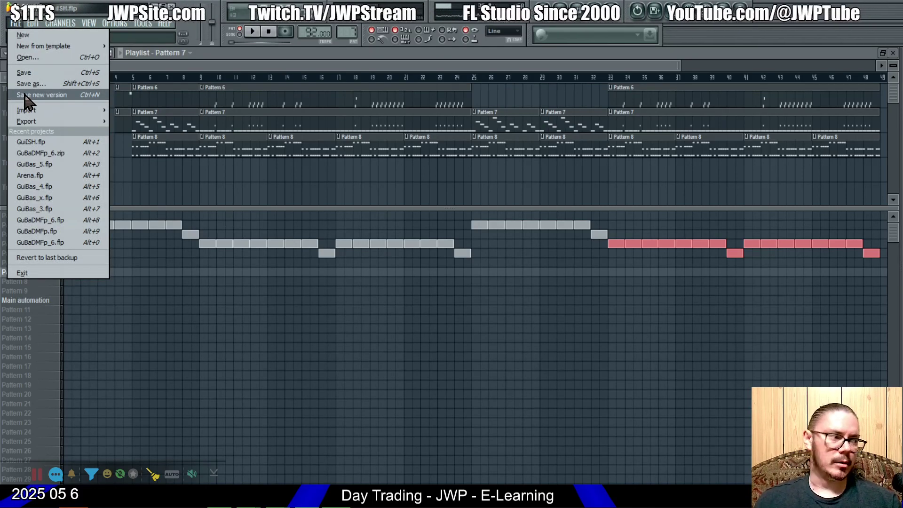
mouse_move(30, 123)
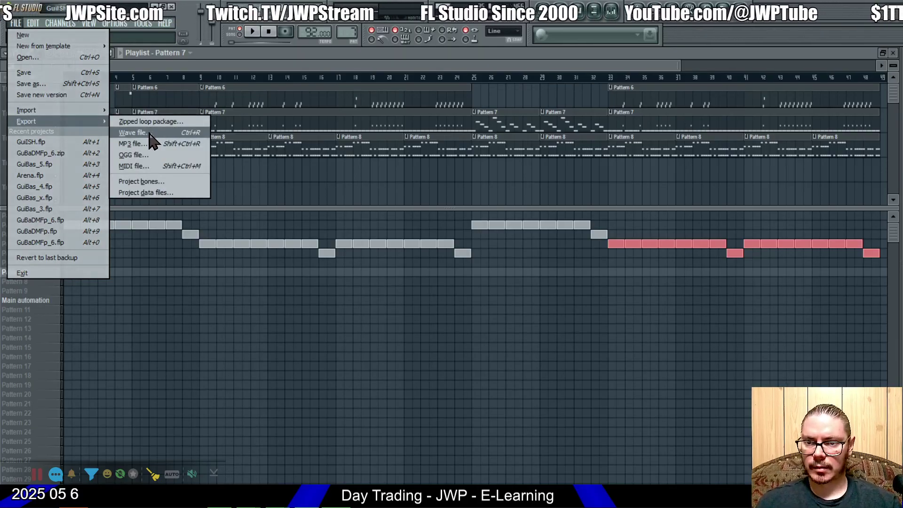
left_click(161, 130)
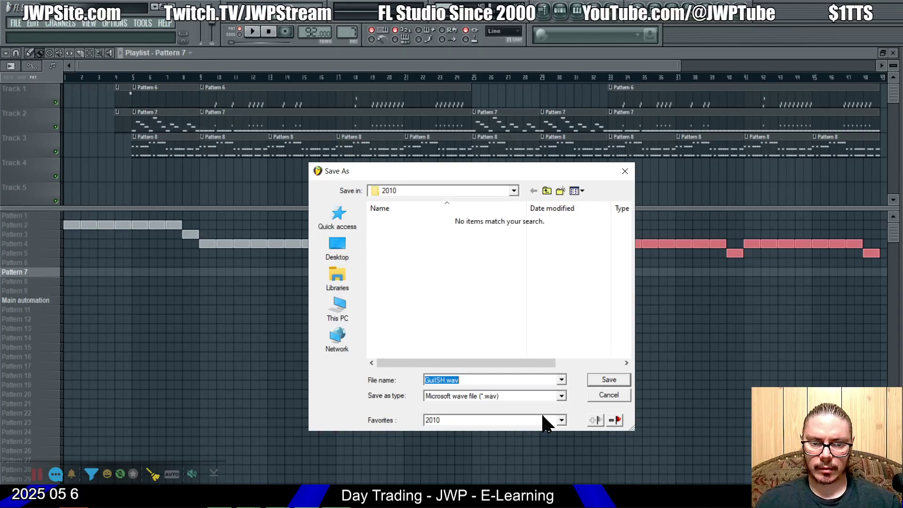
left_click(540, 398)
left_click(518, 447)
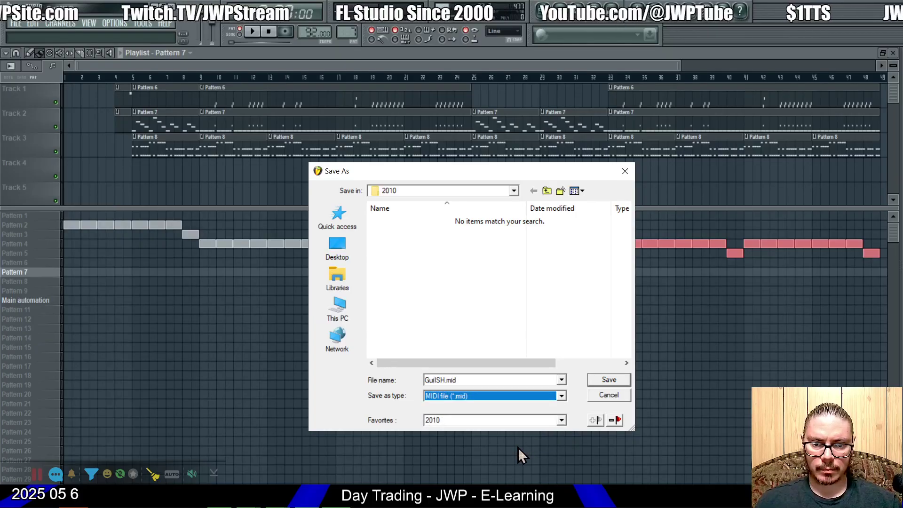
left_click(539, 397)
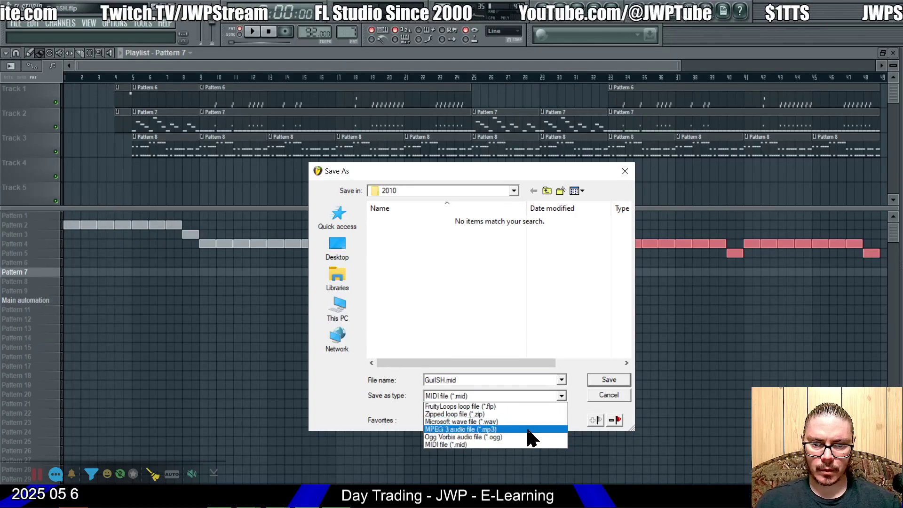
left_click(517, 414)
left_click(548, 423)
left_click(521, 441)
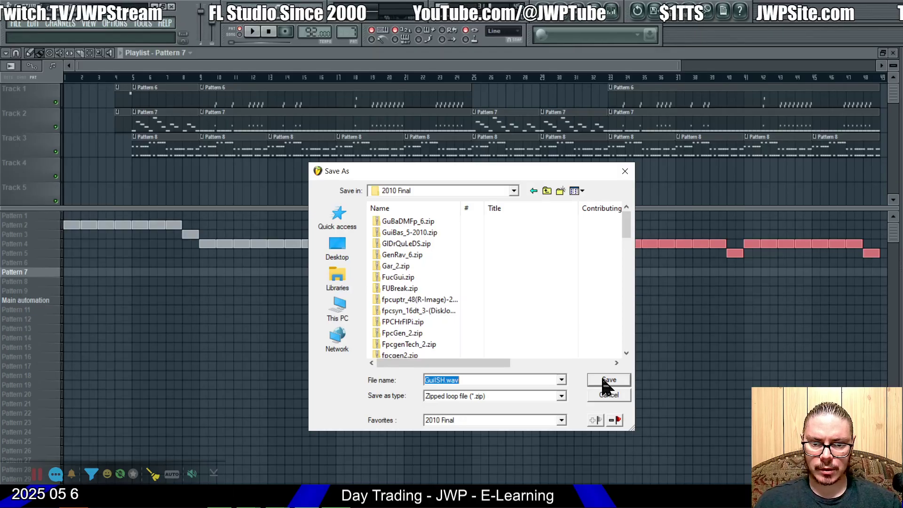
- Switch to the maximized SearchAll window in File Explorer and look up the project files starting with "gui"
key("alt+Tab")
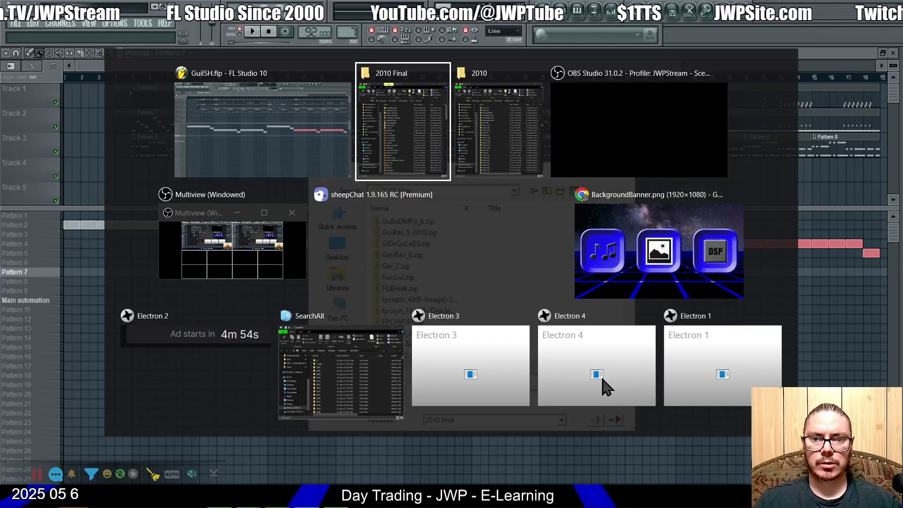
left_click(400, 390)
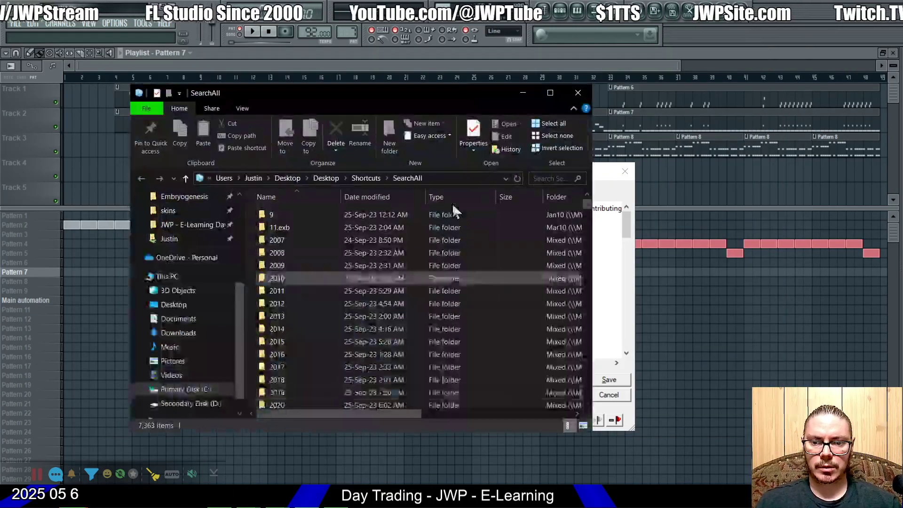
left_click(550, 93)
type("gui")
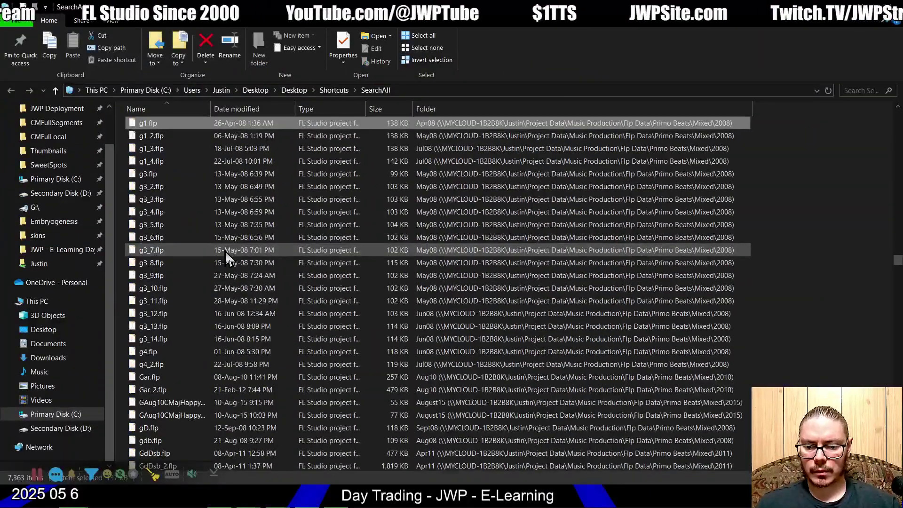
scroll(225, 250, "up", 1)
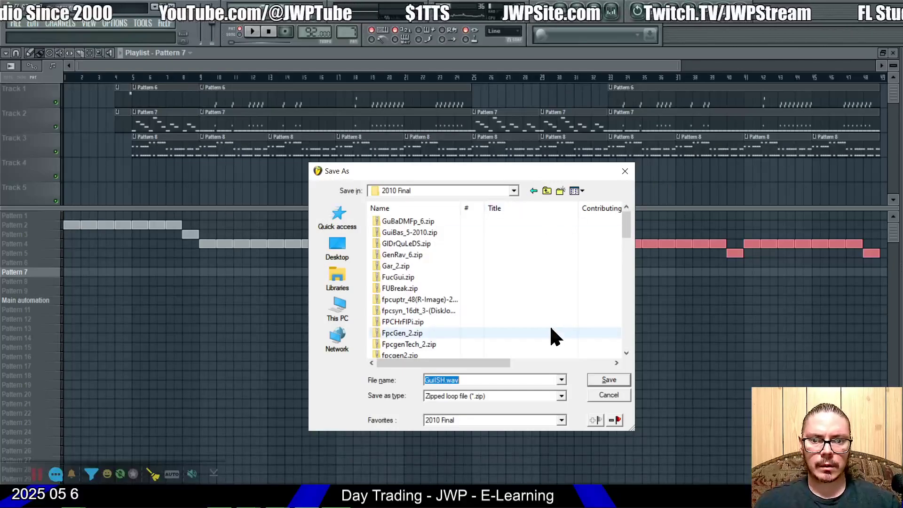
- Remove the wav extension from the GuilSH file name and save the zipped loop package in the 2010 Final folder
left_click(527, 380)
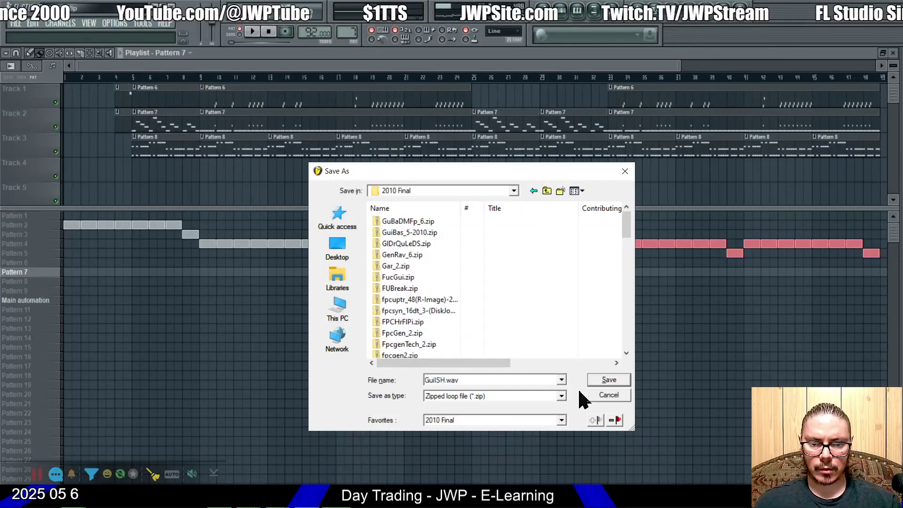
key("BackSpace")
key("BackSpace")
key("BackSpace")
key("BackSpace")
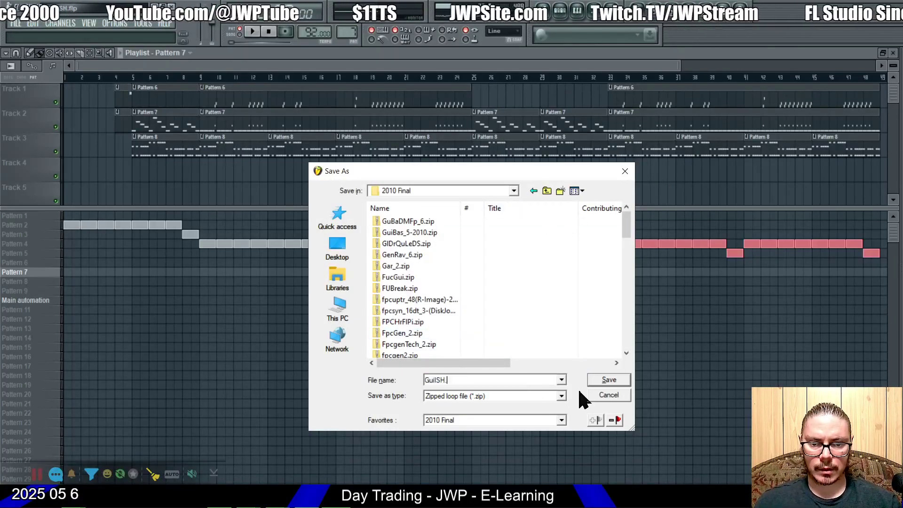
left_click(608, 380)
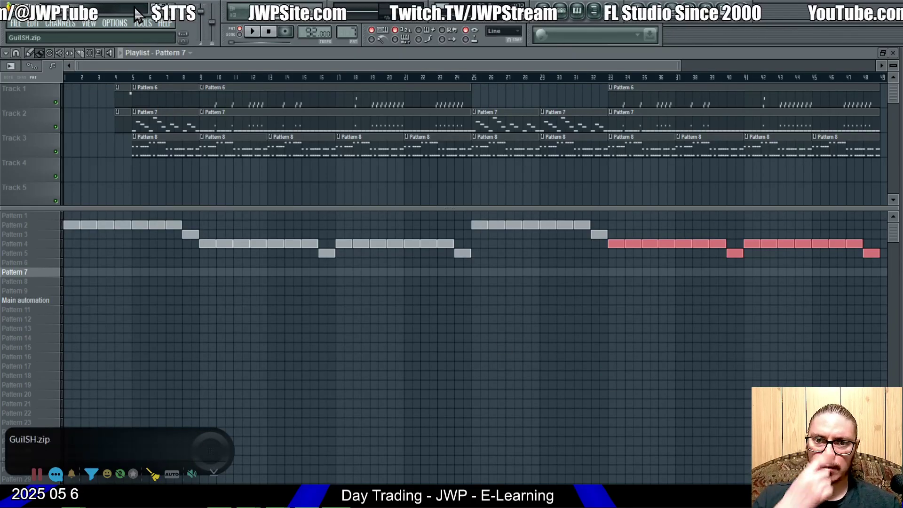
- Export the song as the wave file GuilSH.wav in the 2010 Final folder and render it
left_click(17, 23)
mouse_move(58, 121)
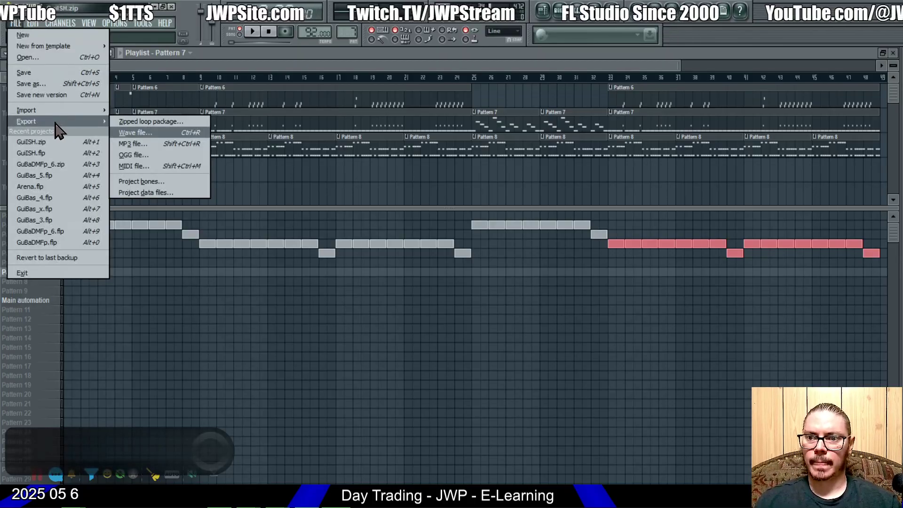
left_click(141, 133)
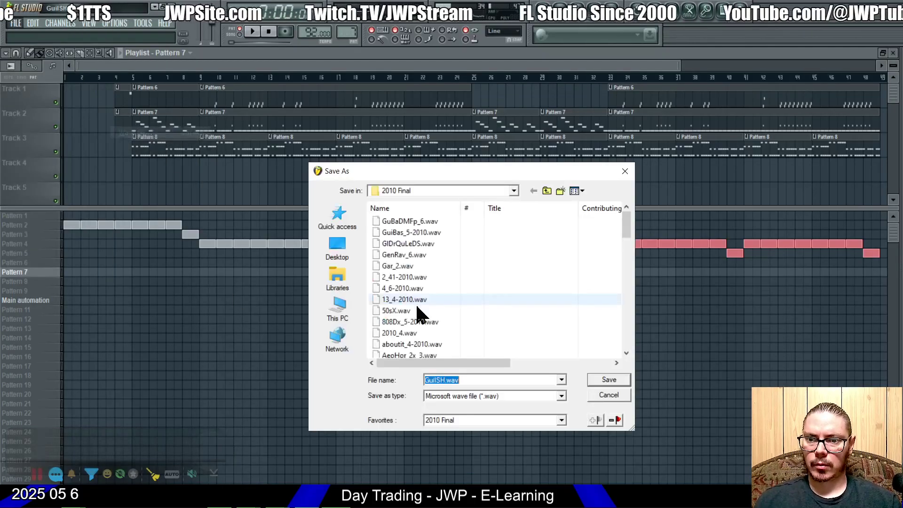
left_click(611, 380)
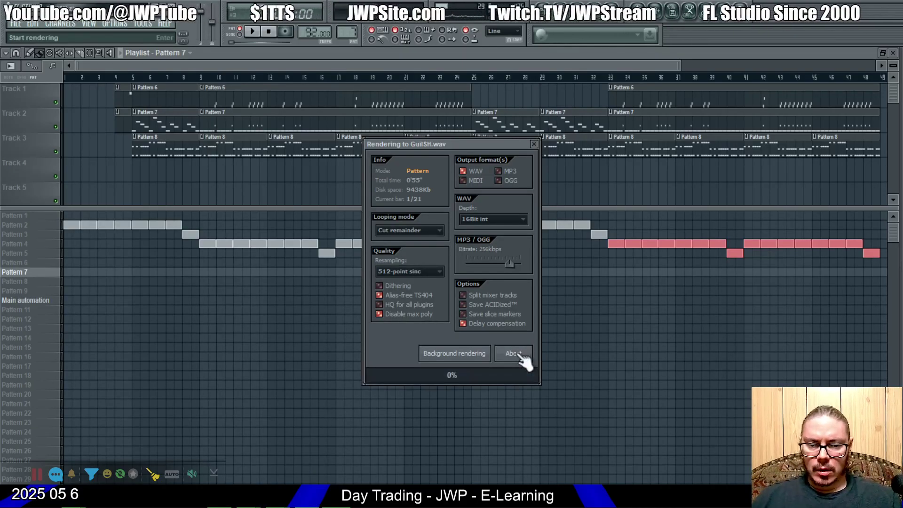
- Switch to the 2010 and 2010 Final folders in File Explorer and locate GuilSH.flp in the 2010 folder
key("alt+Tab")
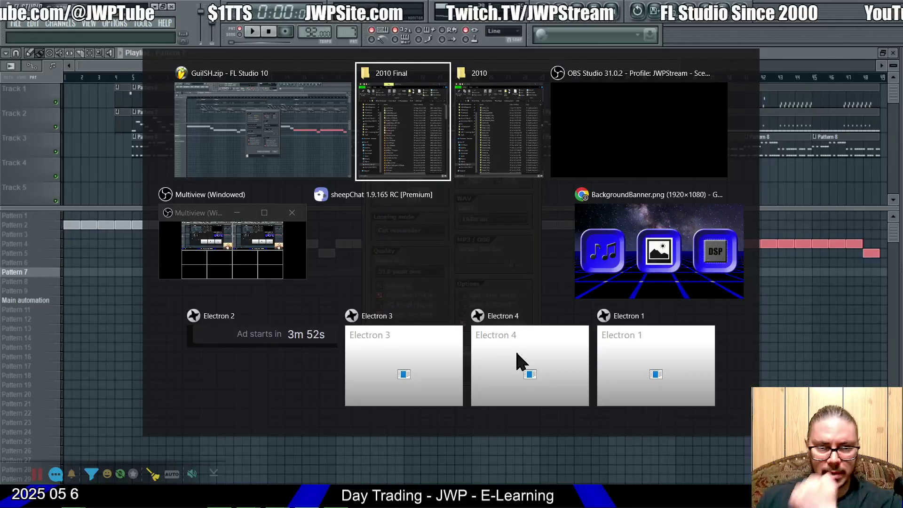
key("alt+Tab")
key("Tab")
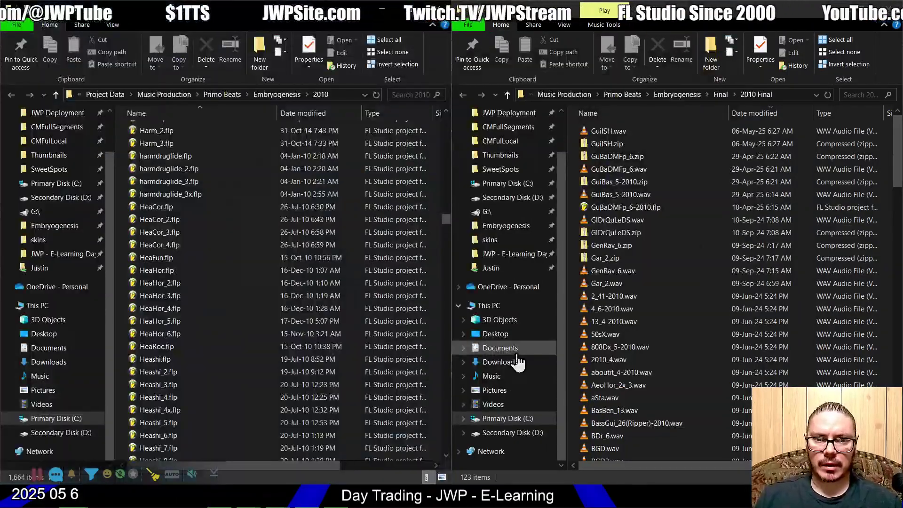
left_click(290, 313)
type("guil")
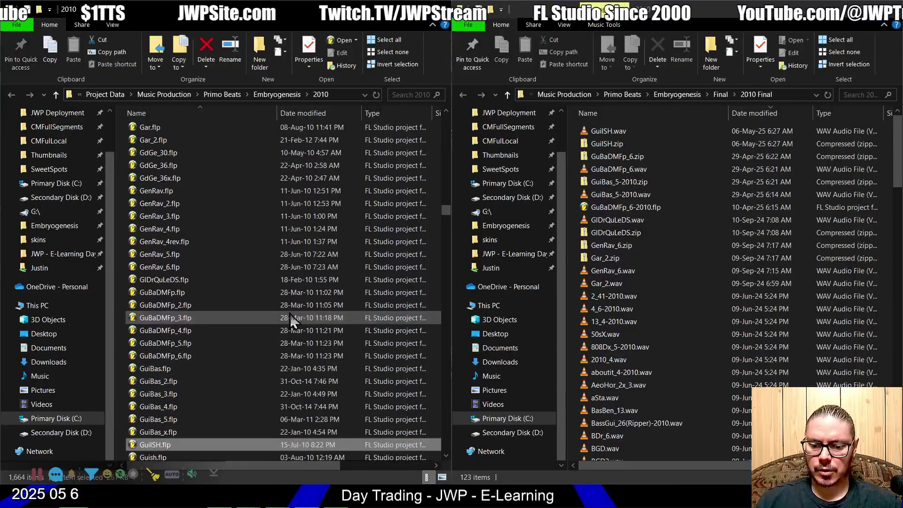
scroll(221, 331, "down", 2)
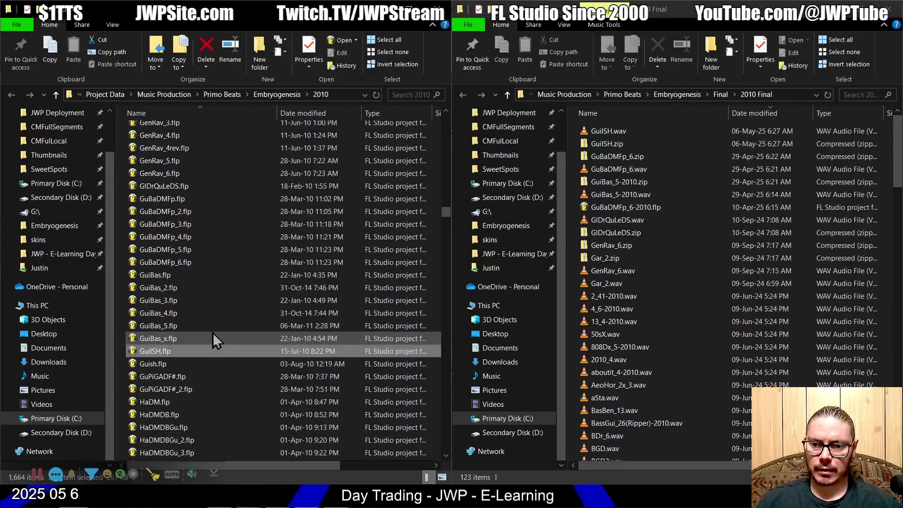
key("alt+Tab")
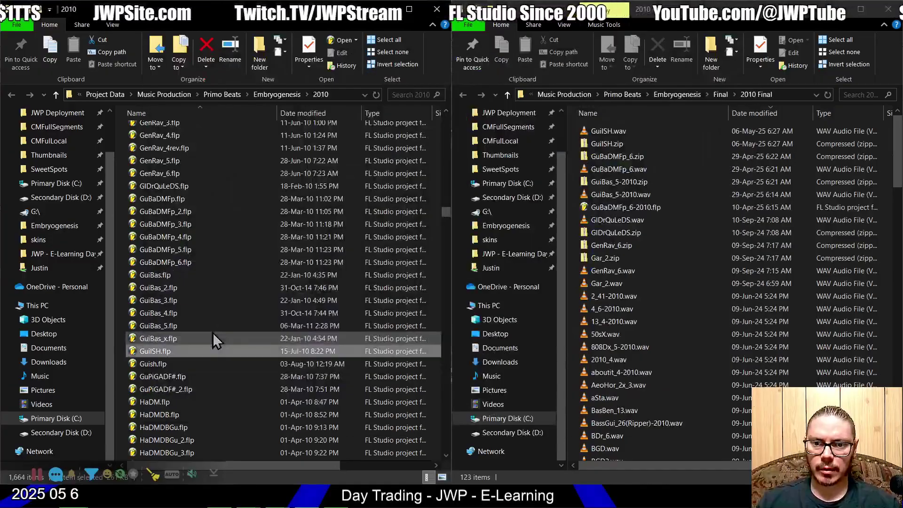
- Compress the original GuilSH.flp in the 2010 folder into a zipped folder named GuilSH.zip
double_click(193, 350)
right_click(194, 348)
mouse_move(272, 249)
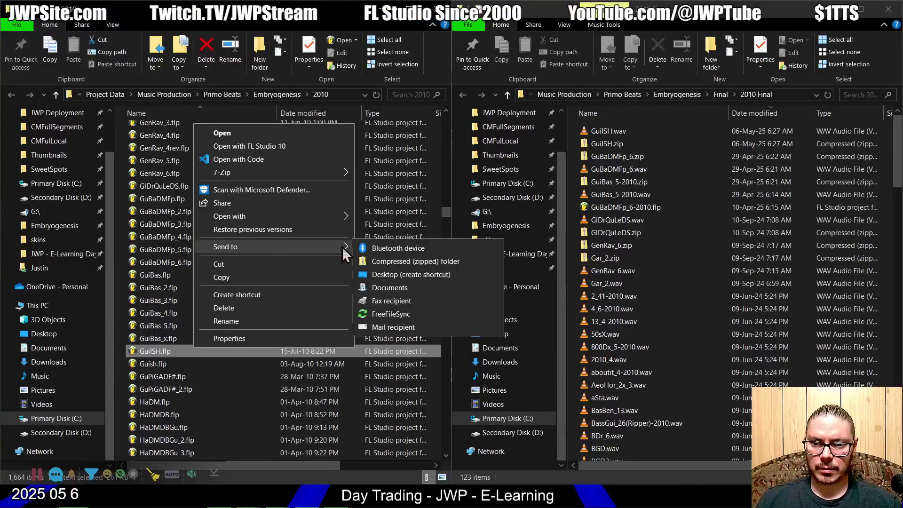
left_click(371, 263)
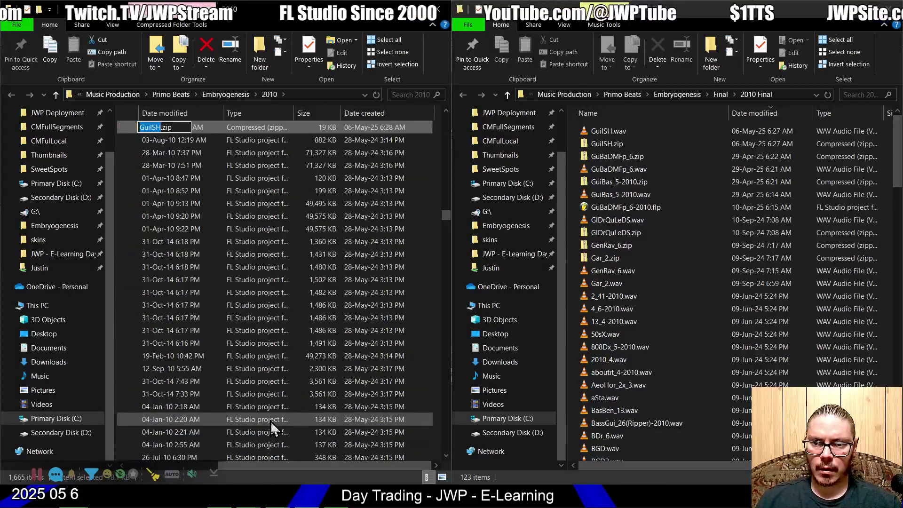
key("Return")
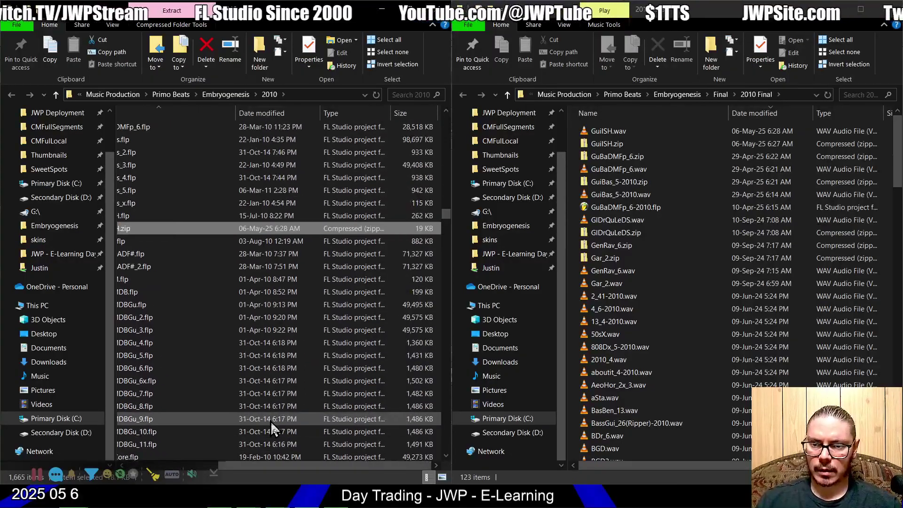
scroll(270, 421, "left", 3)
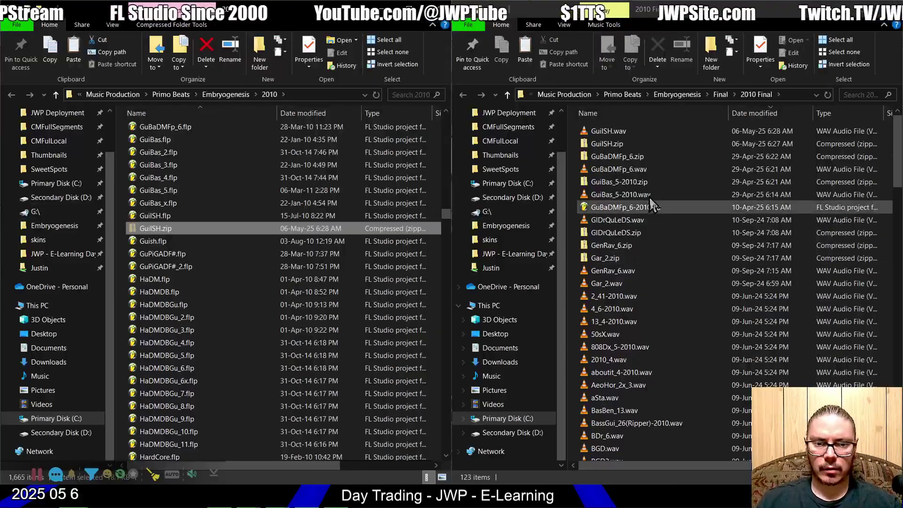
- Open the exported GuilSH.zip in the 2010 Final folder and look through the samples and project file it contains
key("alt+Tab")
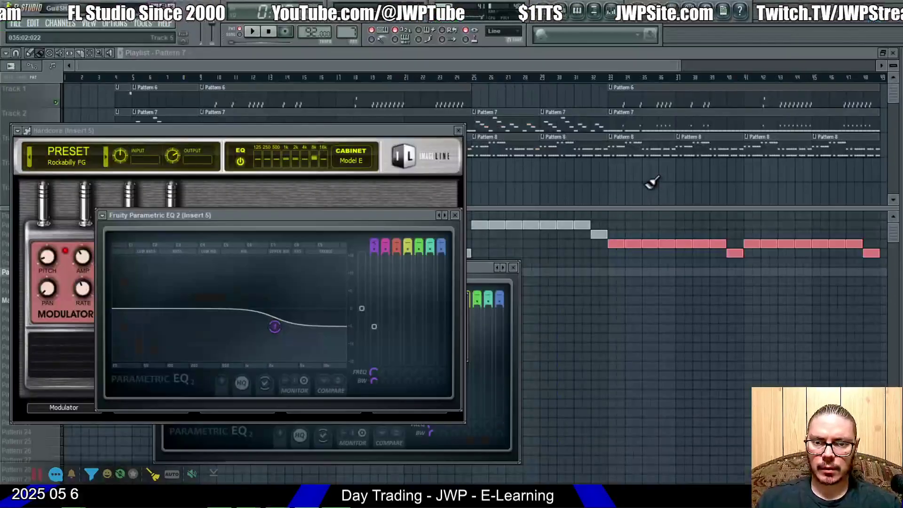
key("alt+Tab")
key("alt+Tab")
key("Tab")
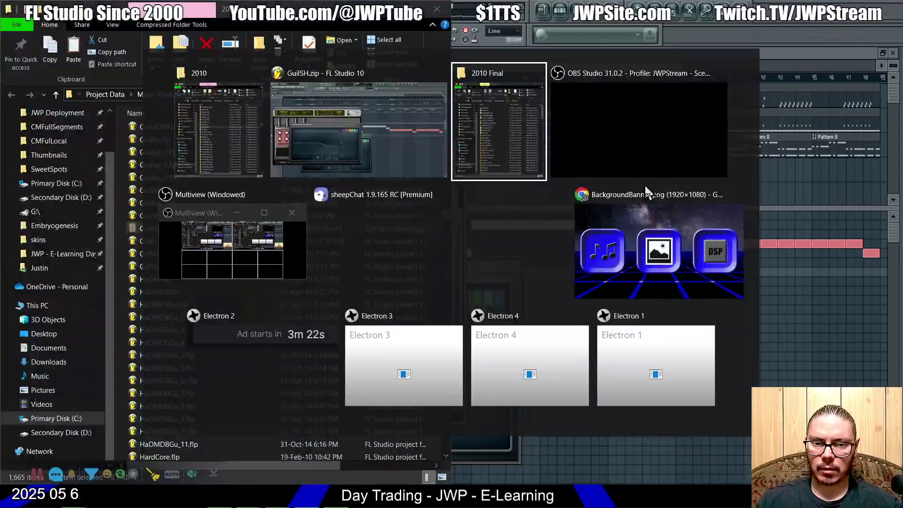
double_click(620, 145)
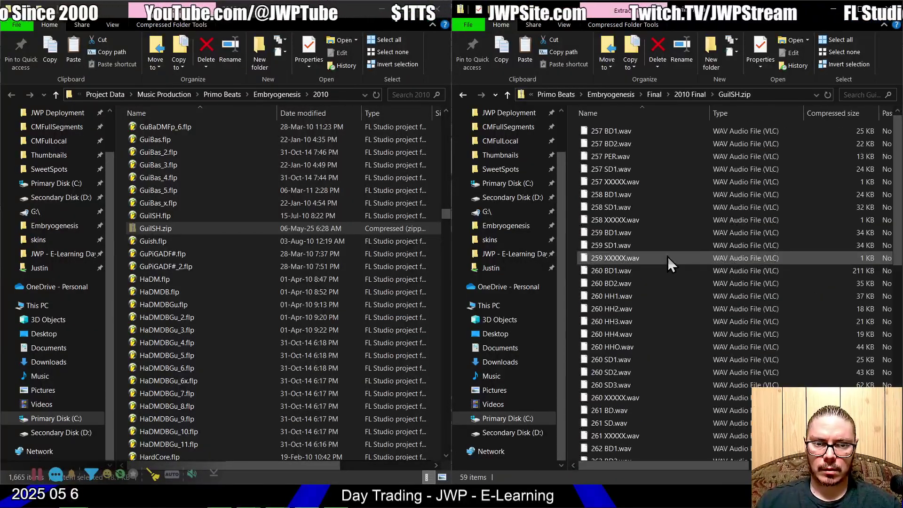
scroll(667, 263, "down", 3)
scroll(670, 265, "down", 1)
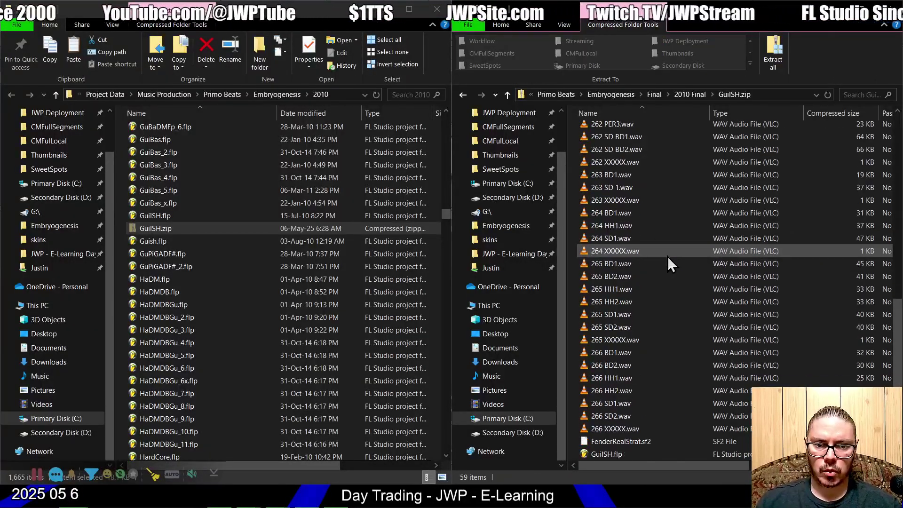
- Move GuilSH.zip from the 2010 folder into the exported GuilSH.zip archive and return to the 2010 Final folder
scroll(668, 256, "up", 9)
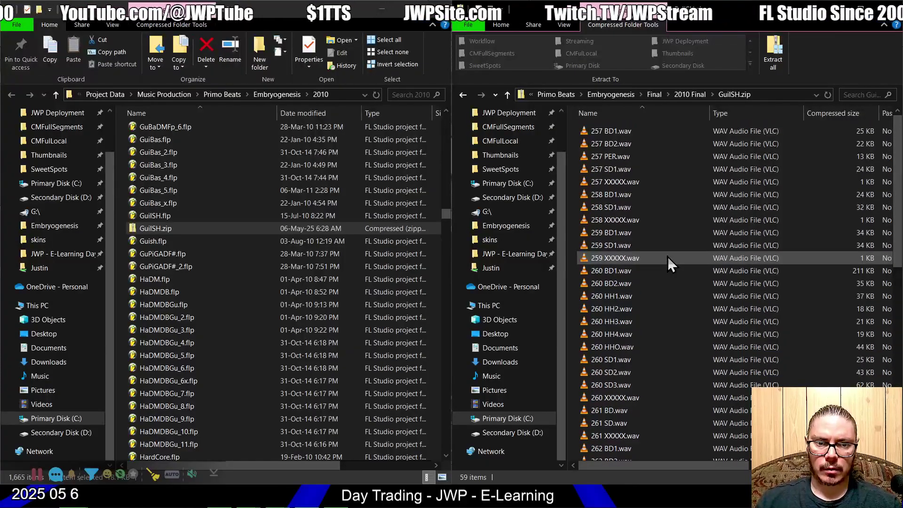
scroll(667, 256, "down", 9)
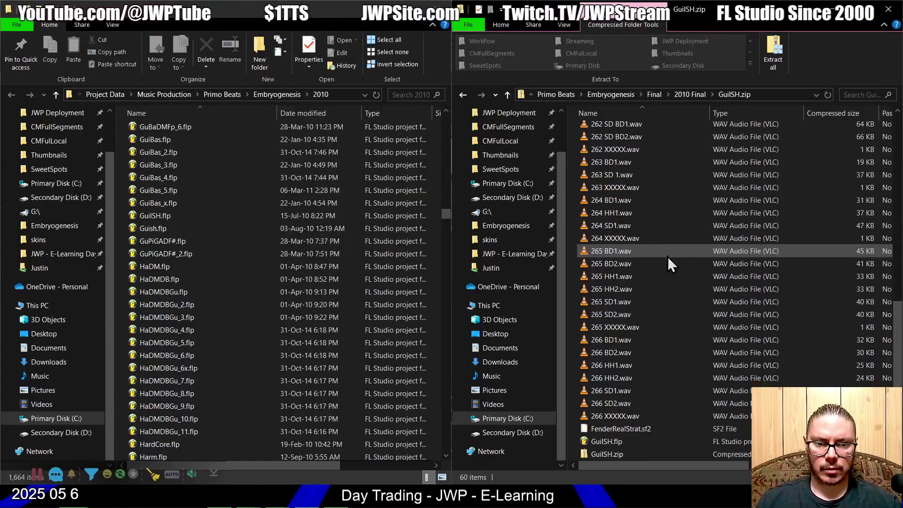
scroll(667, 256, "up", 9)
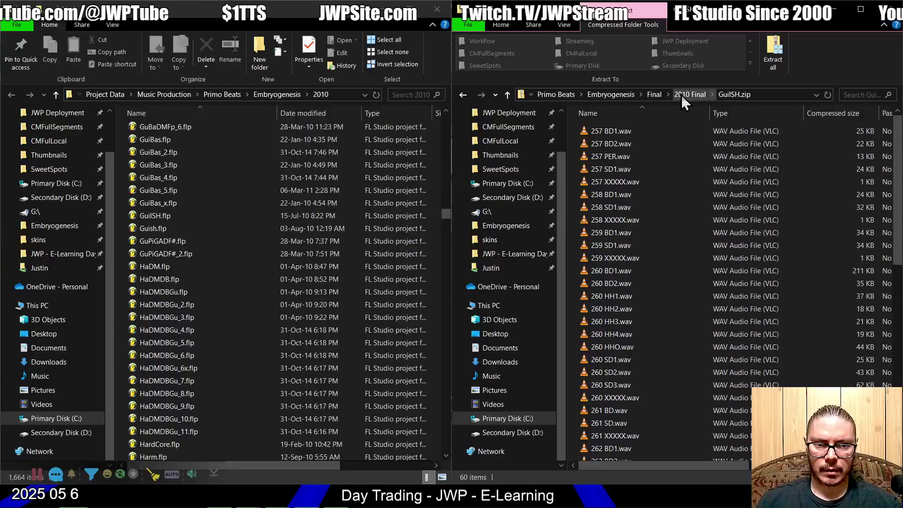
left_click(680, 95)
- Switch back to FL Studio, play the song from about bar 10, and examine the Master track's spectrum in SPAN Plus
key("alt+Tab")
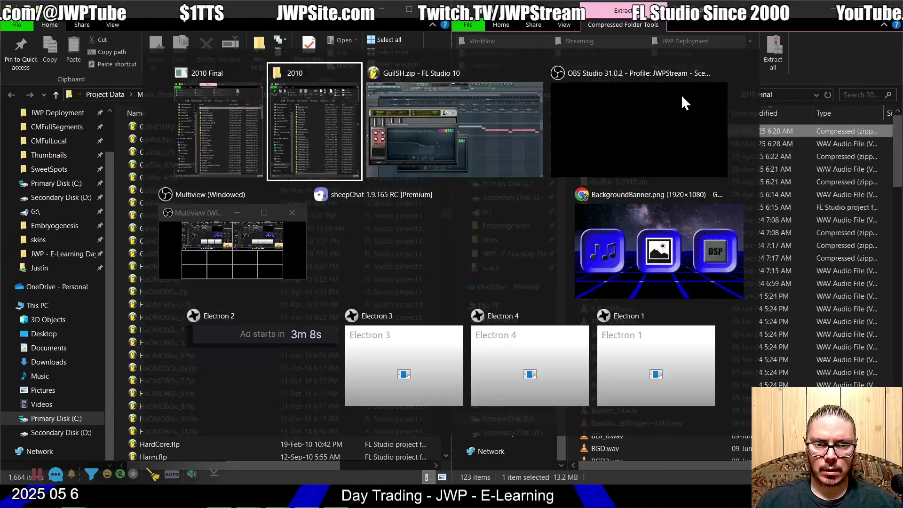
key("alt+Tab")
left_click(630, 23)
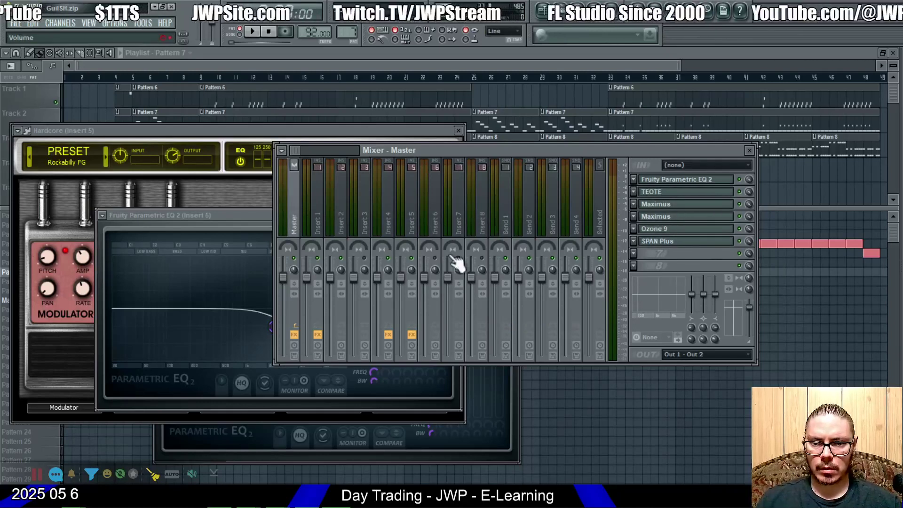
left_click(687, 244)
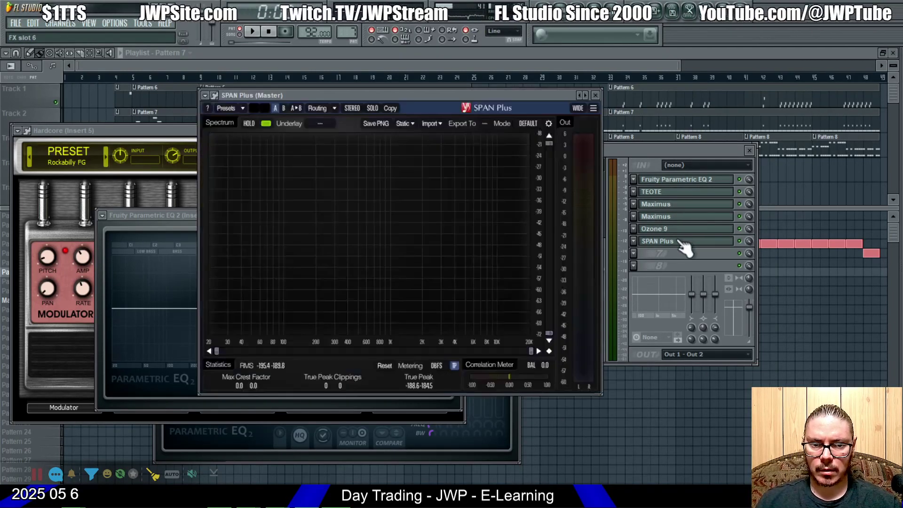
left_click(253, 31)
left_click(227, 85)
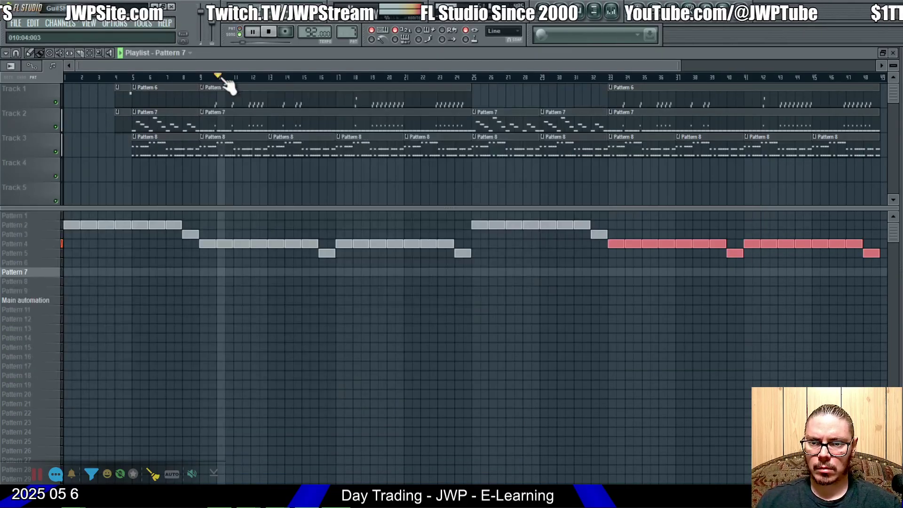
left_click(610, 10)
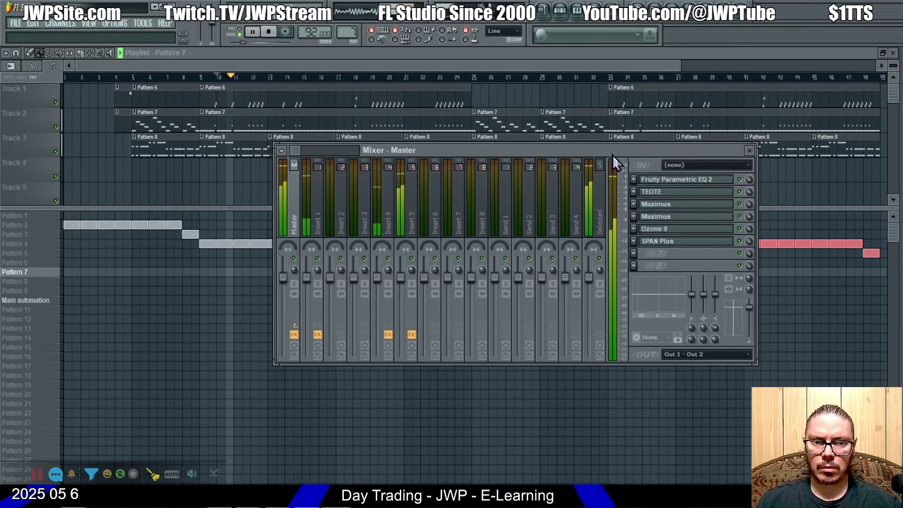
left_click(663, 240)
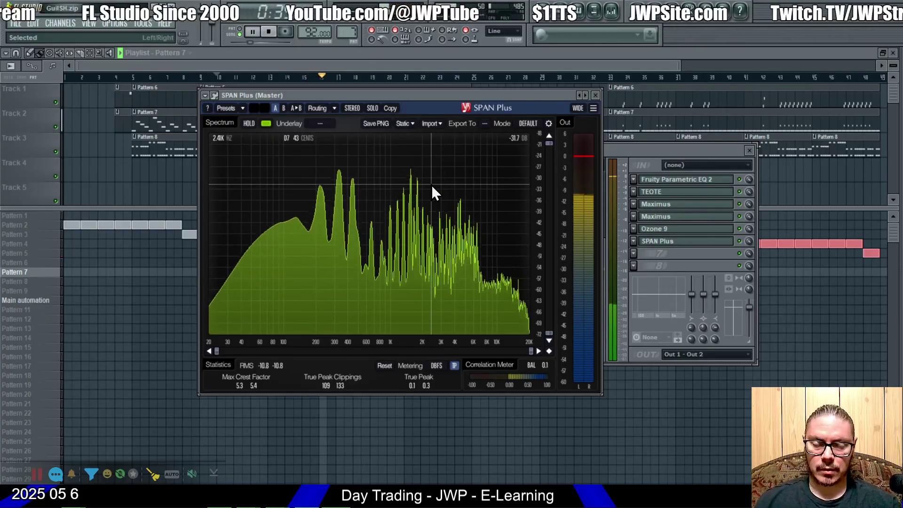
- Open TEOTE from the Master mixer track and move it and SPAN Plus apart for viewing together
left_click(655, 193)
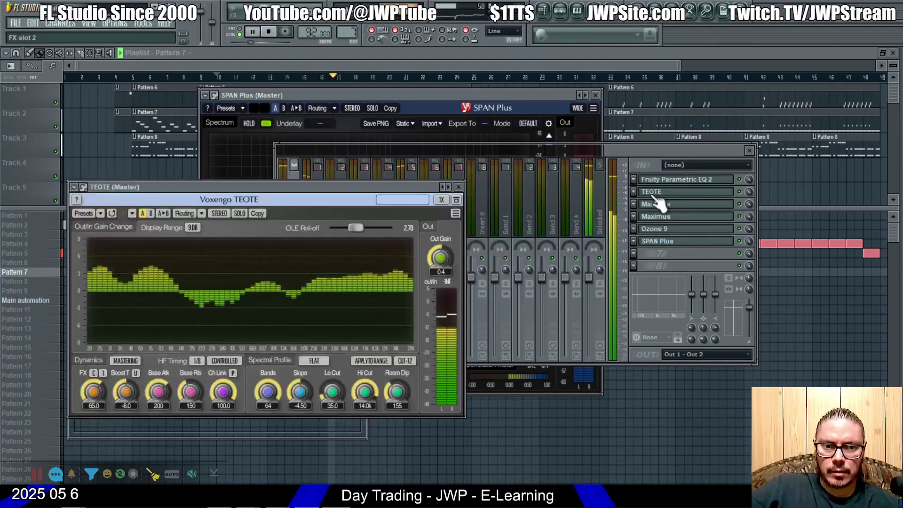
left_click_drag(334, 188, 791, 219)
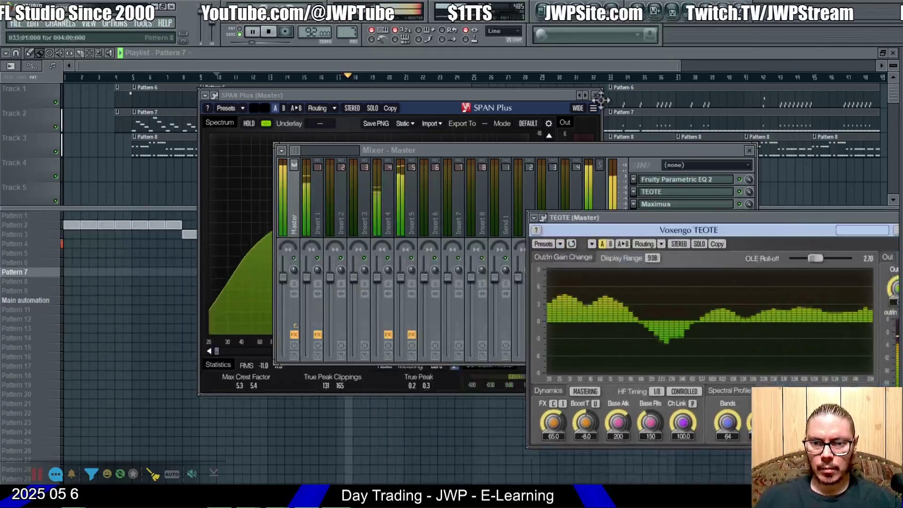
left_click_drag(522, 95, 383, 90)
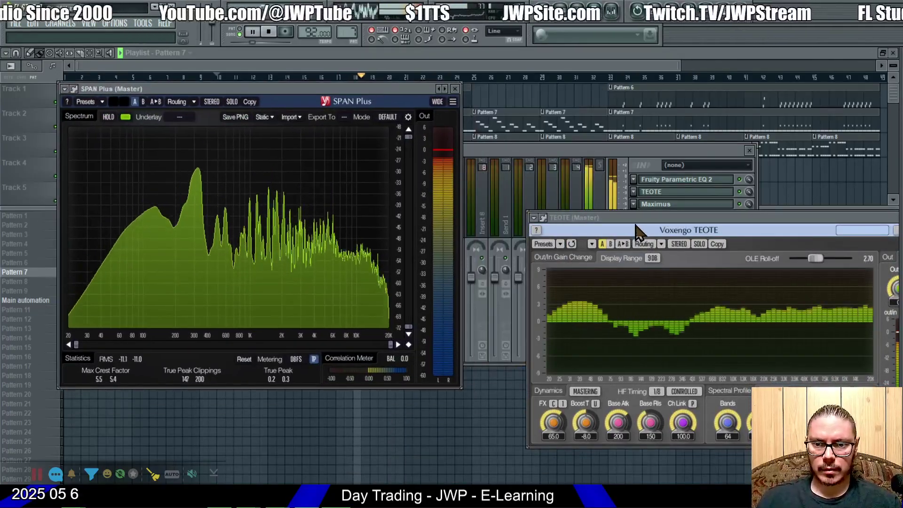
- Move TEOTE clear of SPAN Plus and audition its Bass Taming, Remastering and Rebalance presets on the playing Master mix
left_click_drag(638, 231, 565, 206)
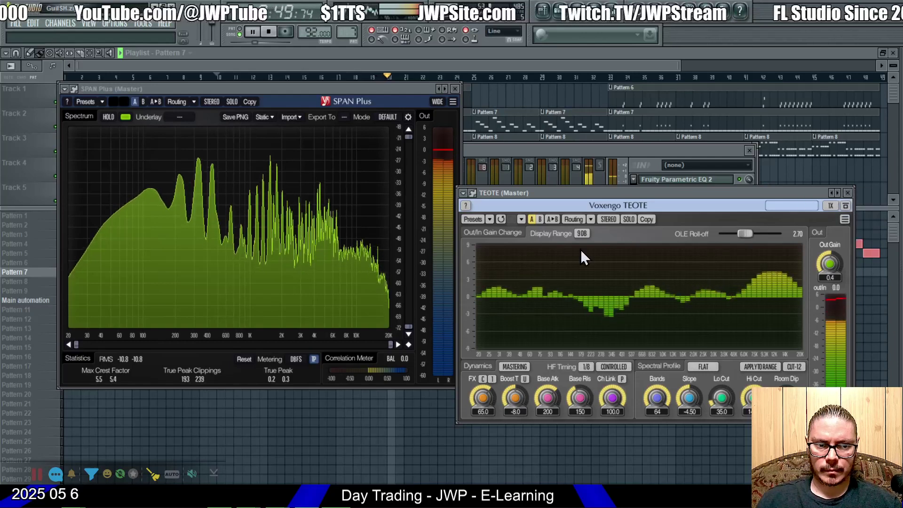
left_click(490, 219)
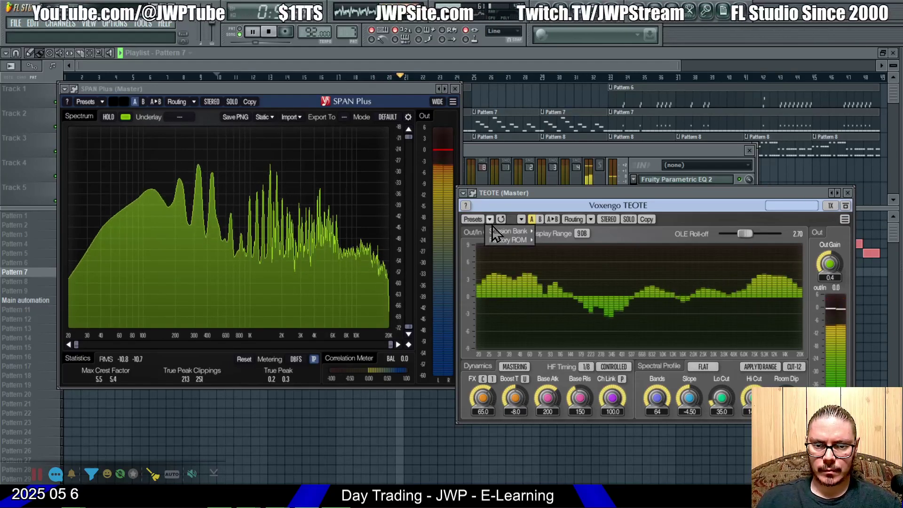
mouse_move(506, 231)
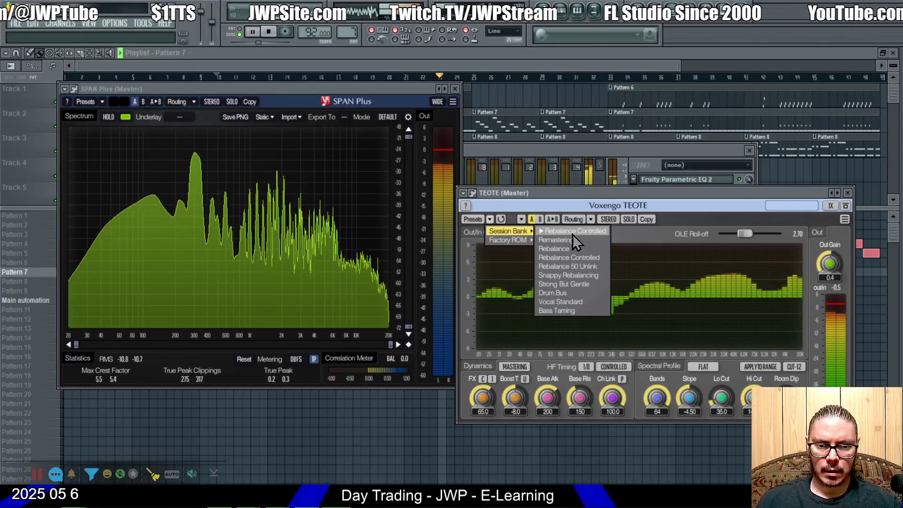
left_click(561, 311)
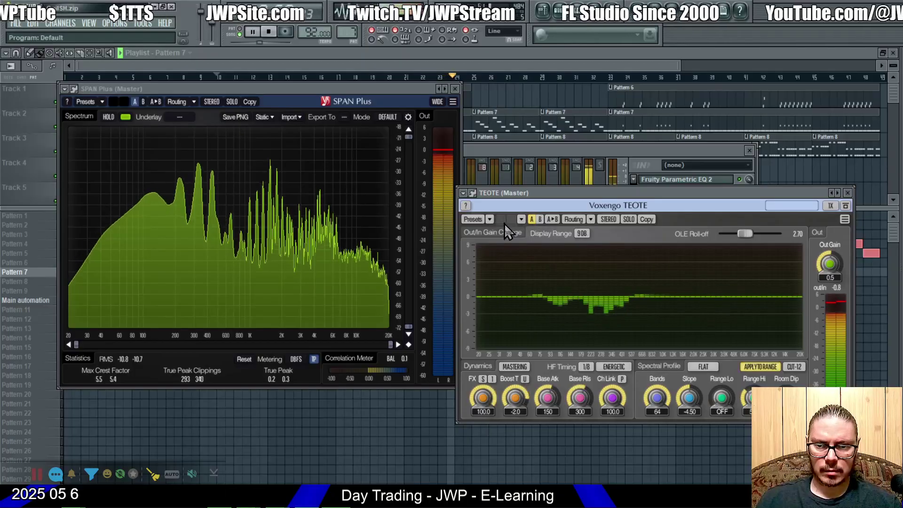
left_click(490, 219)
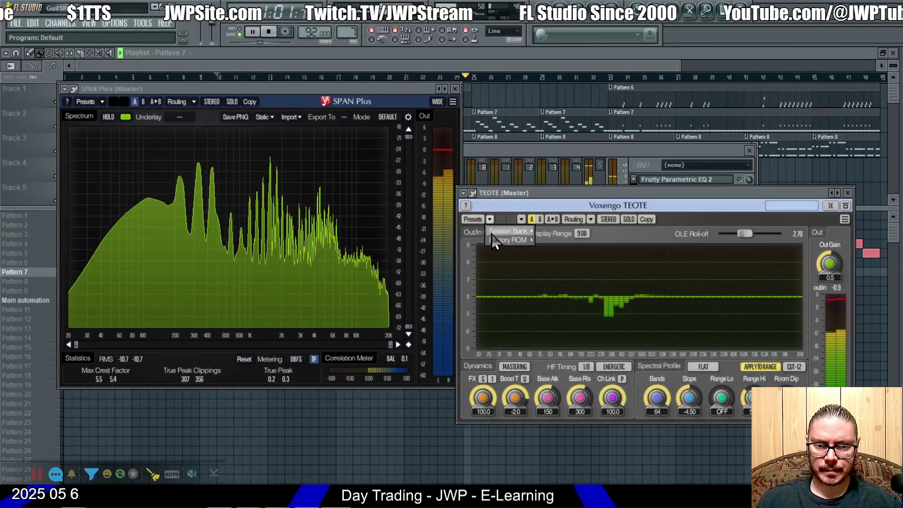
mouse_move(492, 235)
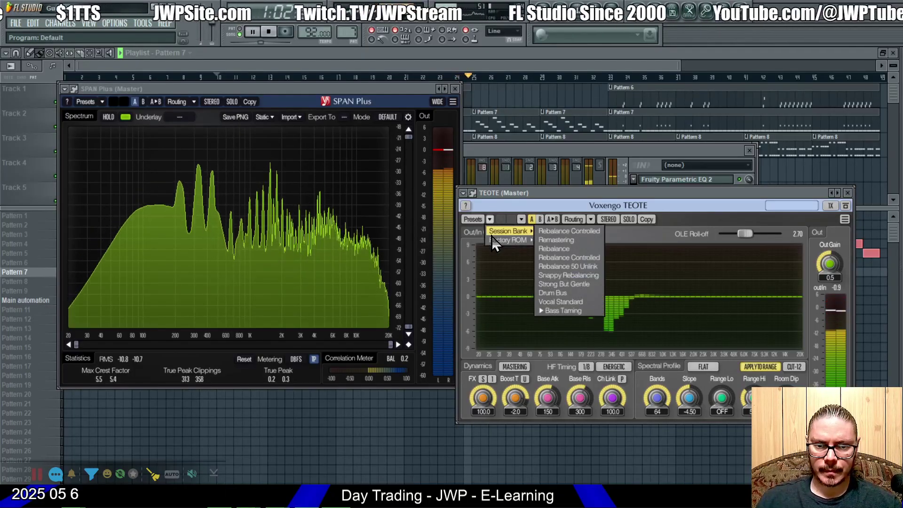
left_click(580, 241)
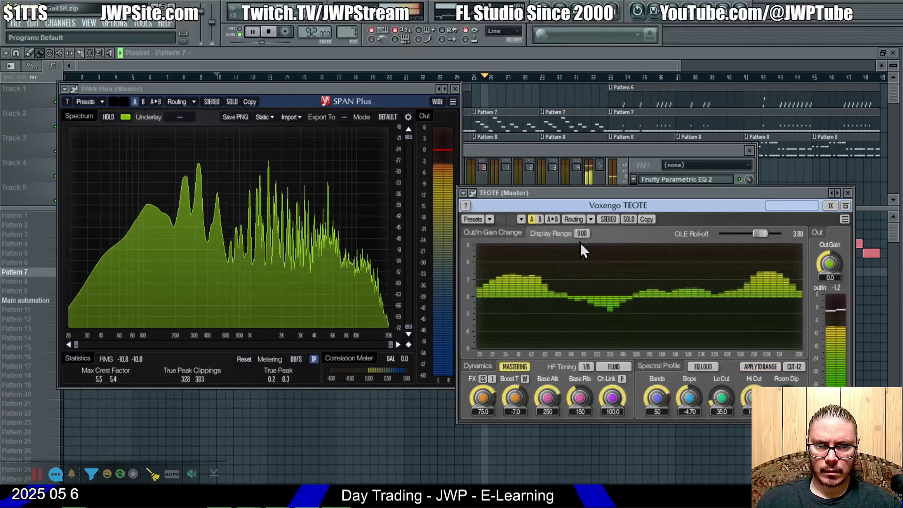
left_click(491, 220)
mouse_move(503, 231)
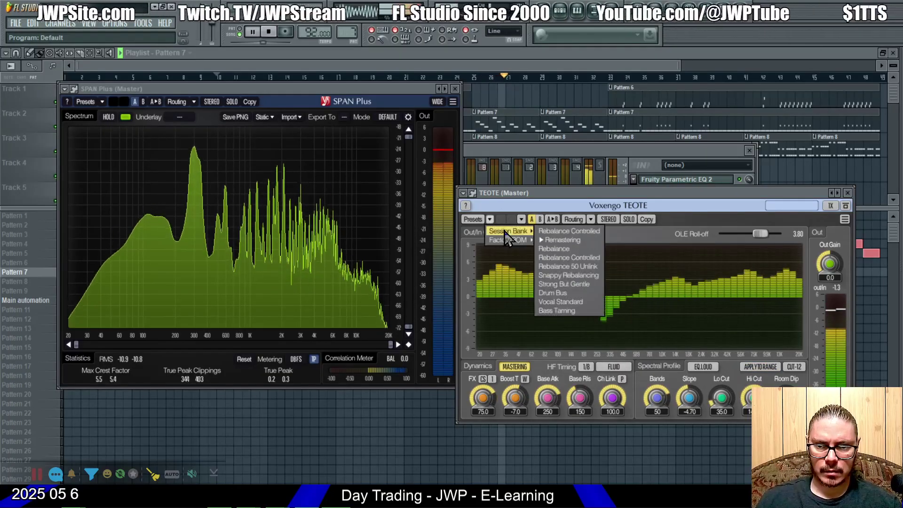
left_click(579, 248)
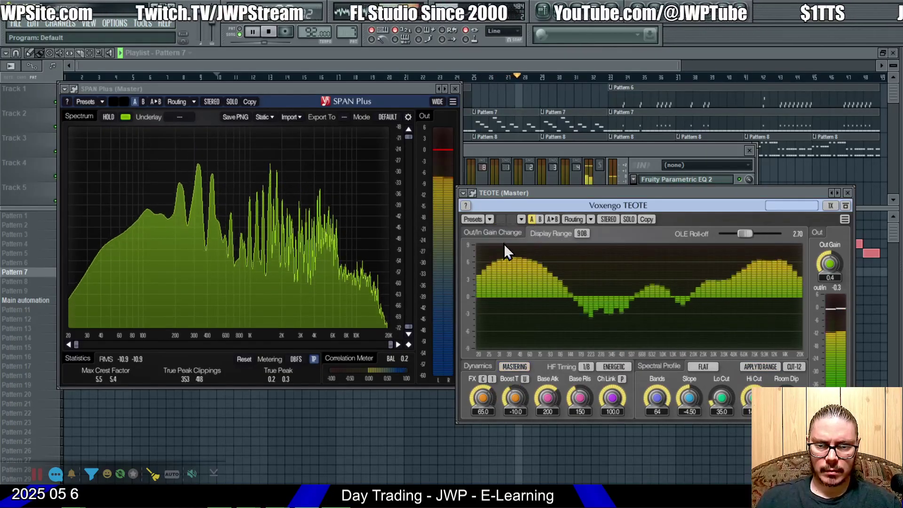
- Load the Rebalance Controlled preset from TEOTE's session bank on the Master track
left_click(489, 219)
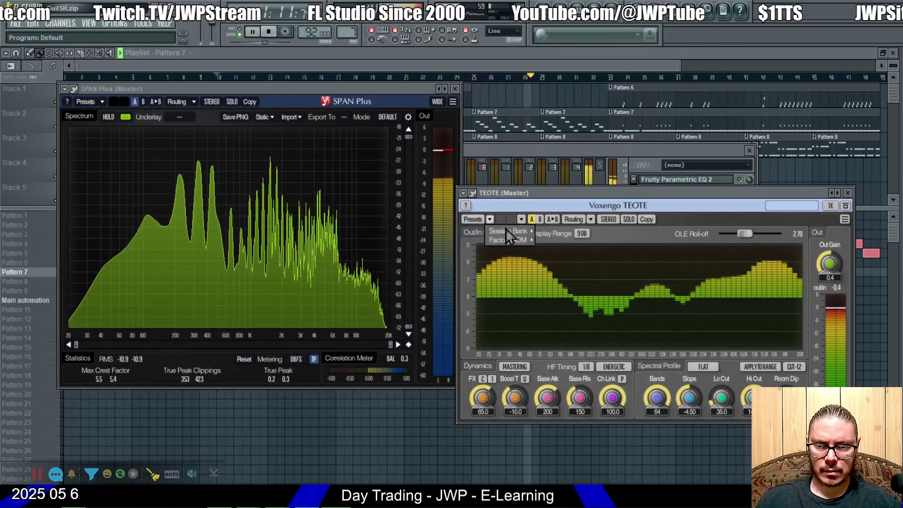
mouse_move(507, 230)
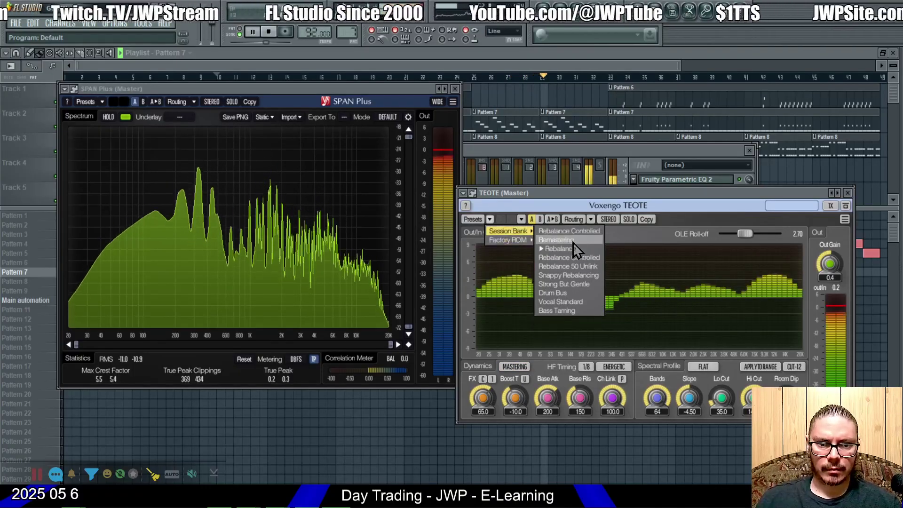
left_click(573, 259)
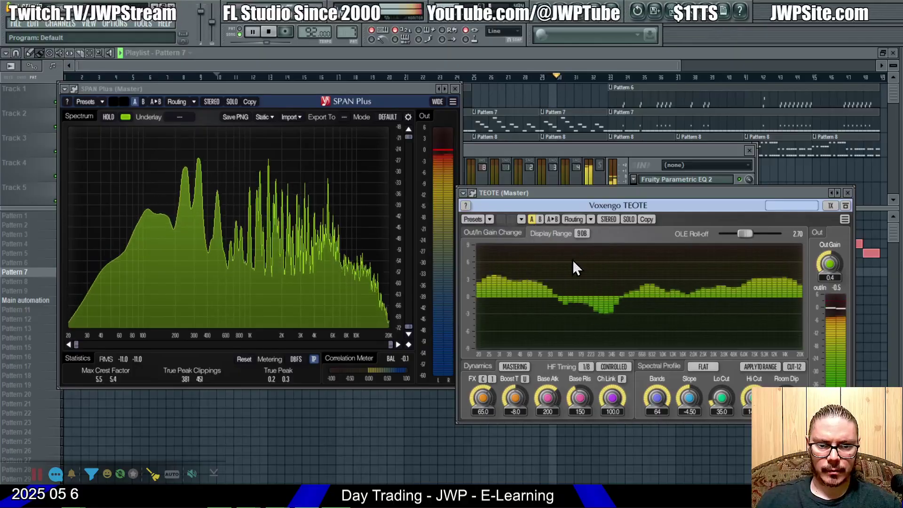
- Show the channel rack over the plugin windows and mute KIT 257-266 to hear the other channels alone
left_click(567, 25)
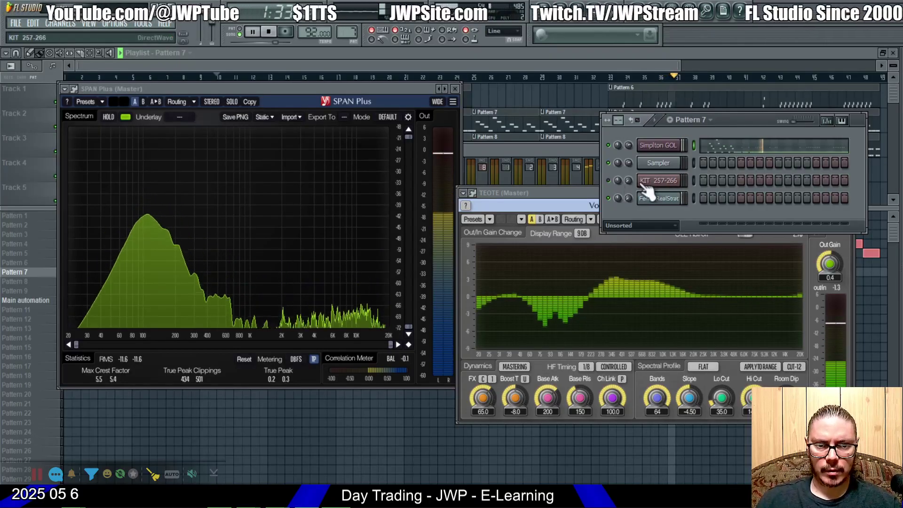
left_click(632, 145)
left_click_drag(632, 146, 629, 183)
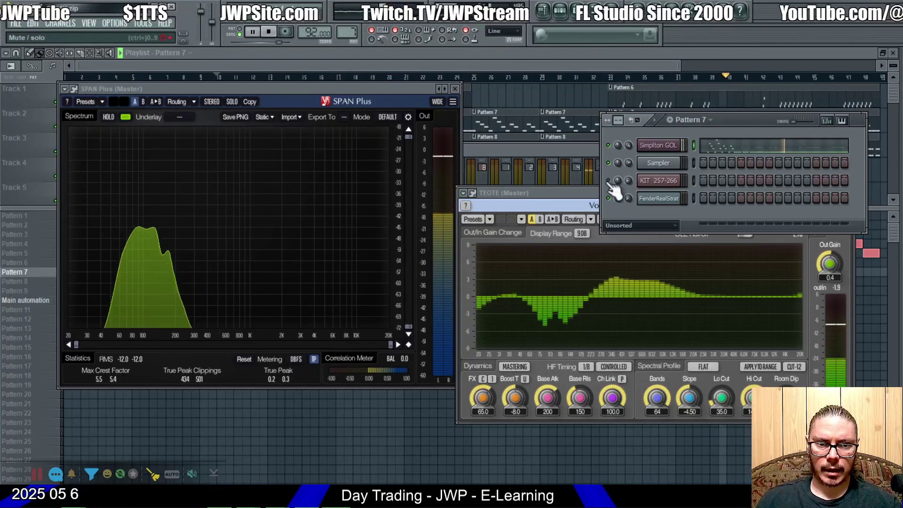
- Open the KIT 257-266 channel settings beside SPAN Plus and check the volume multiplier among its level adjustments
left_click(649, 184)
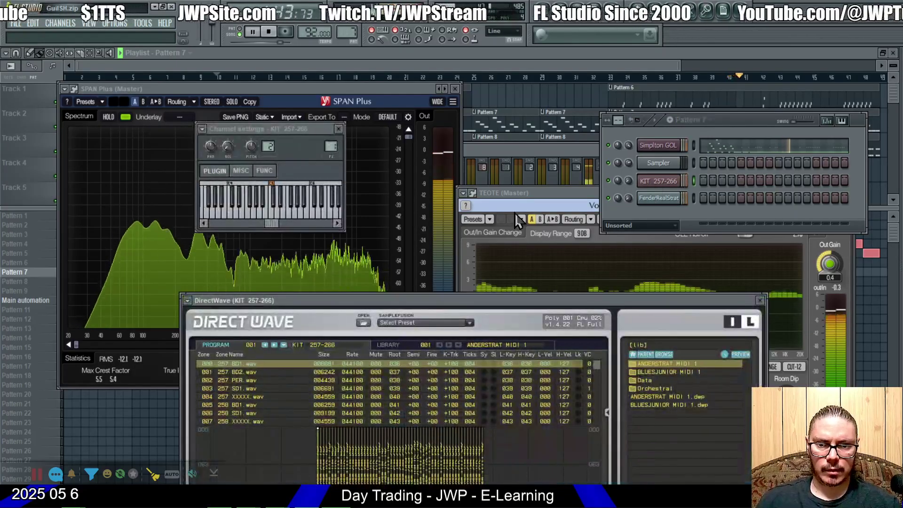
left_click_drag(279, 130, 550, 131)
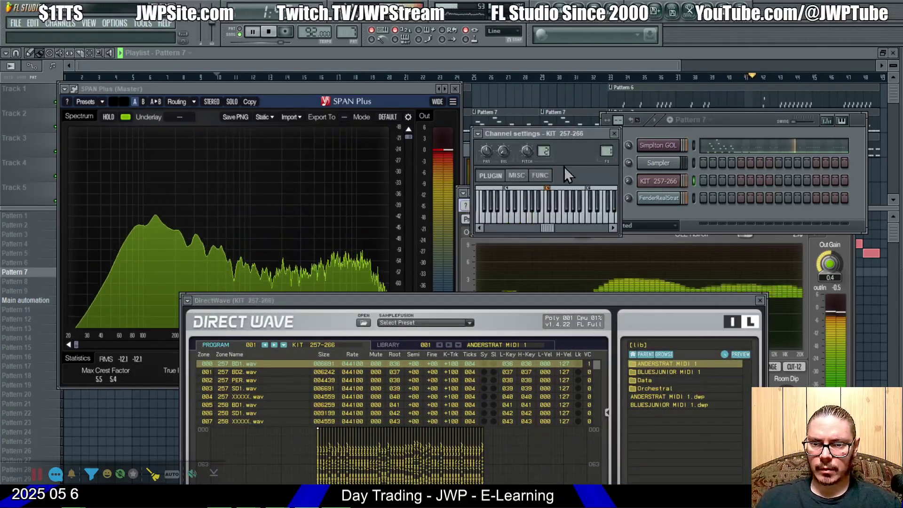
left_click(516, 175)
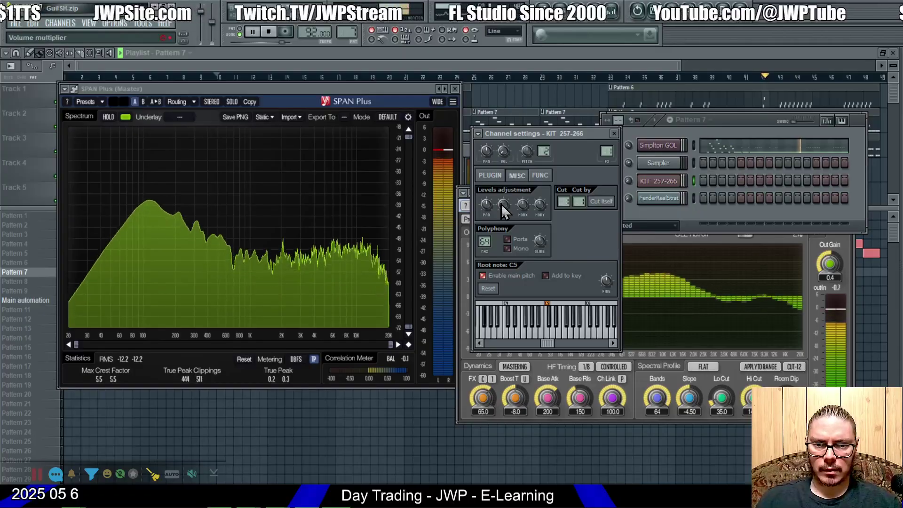
right_click(502, 204)
left_click(678, 221)
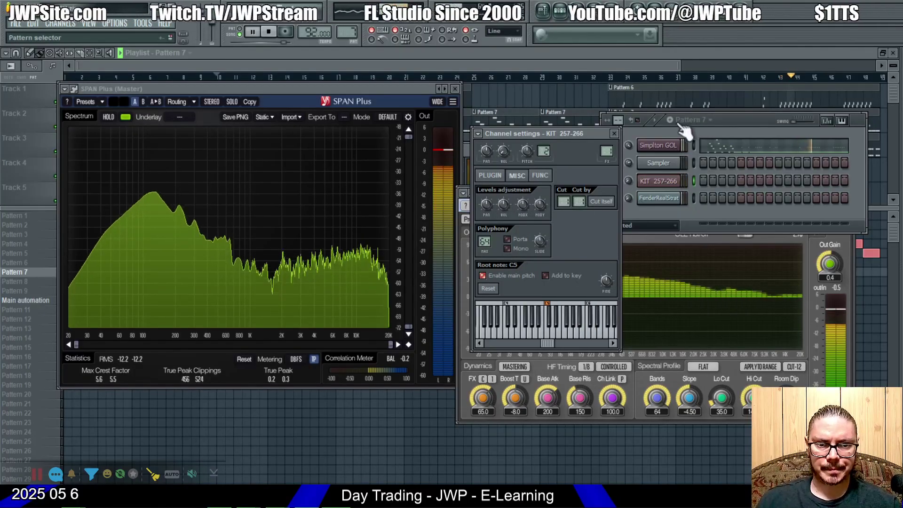
- Mute KIT 257-266 and check the channel settings of Simplton GOL while it plays
left_click(614, 197)
left_click(658, 146)
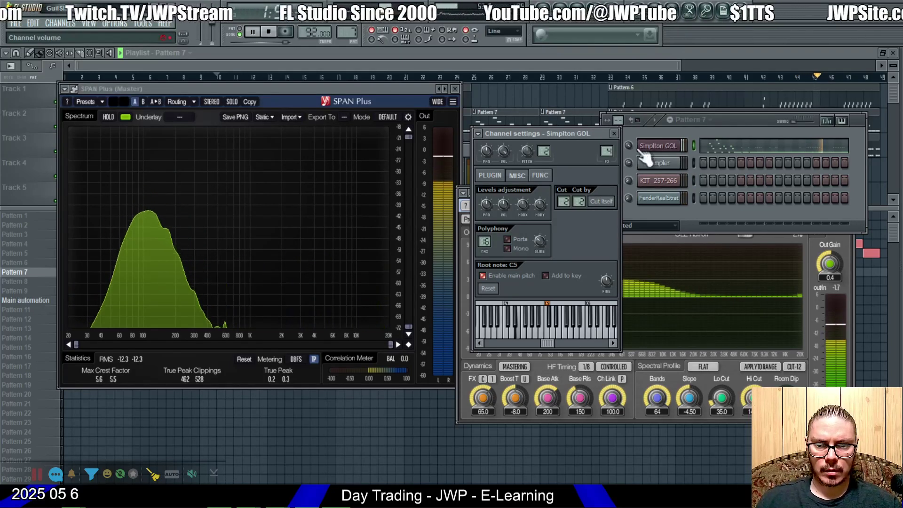
left_click(654, 133)
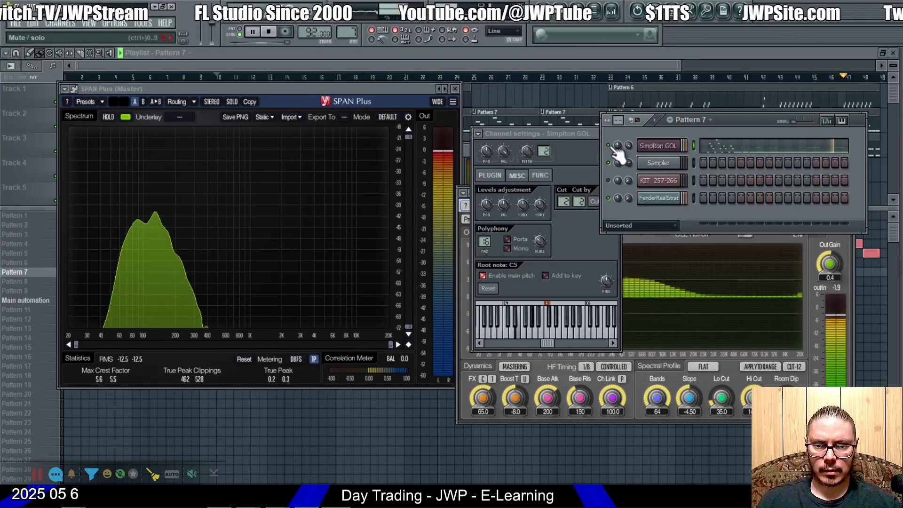
- Loop playback from about bar 5 to bar 9 and arrange the mixer and the Master's SPAN Plus side by side
left_click(598, 54)
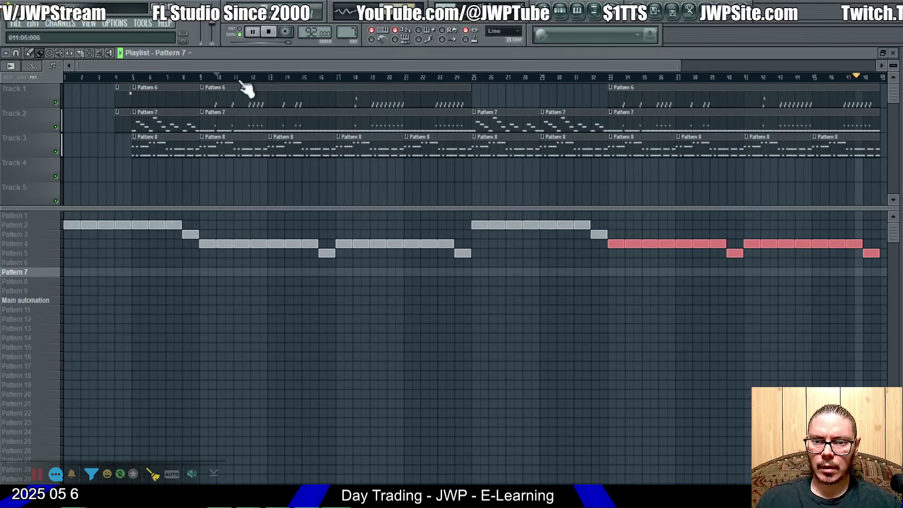
left_click_drag(134, 76, 212, 88)
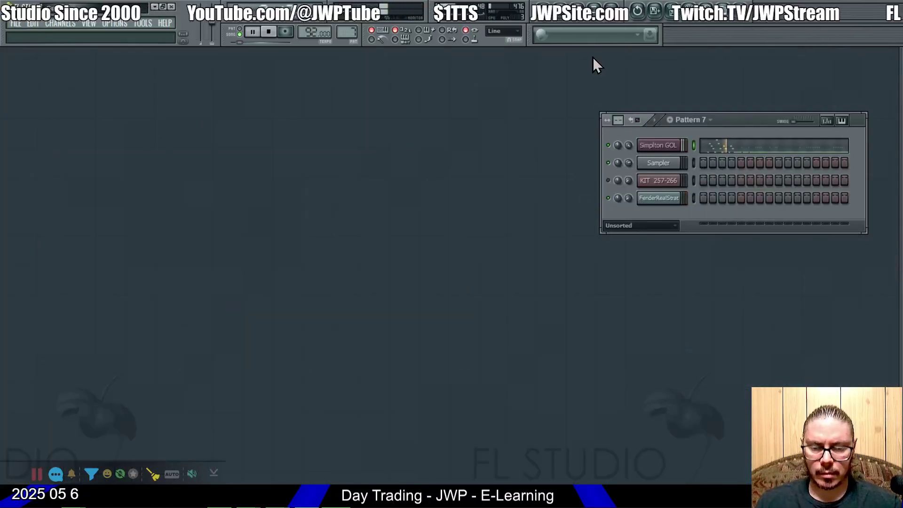
key("F9")
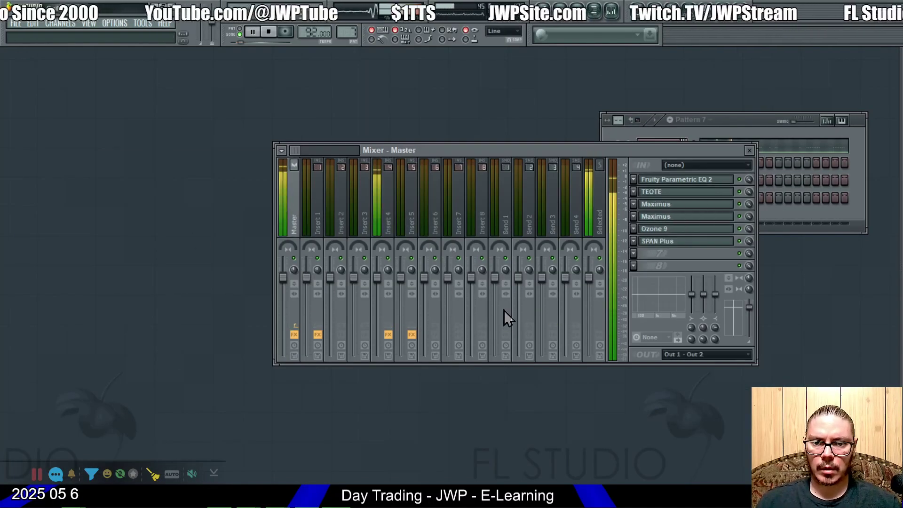
left_click(691, 242)
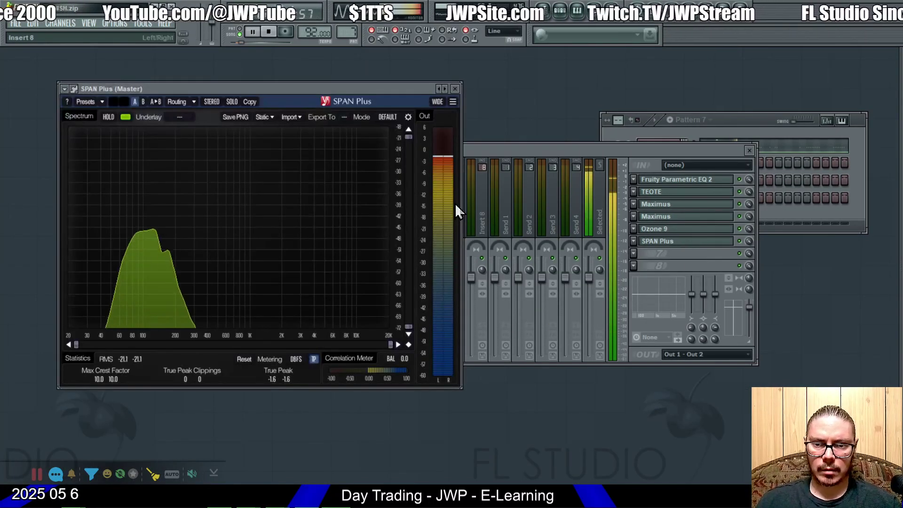
left_click_drag(545, 152, 671, 210)
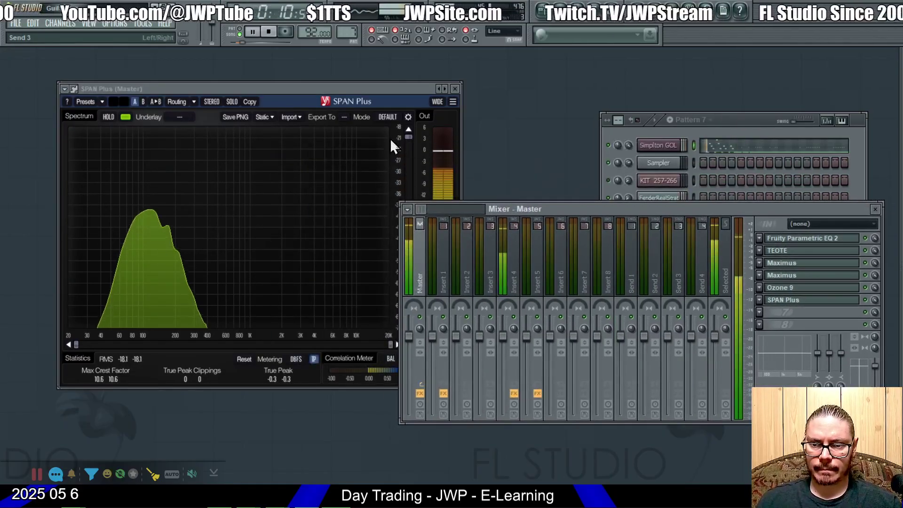
left_click_drag(329, 88, 277, 74)
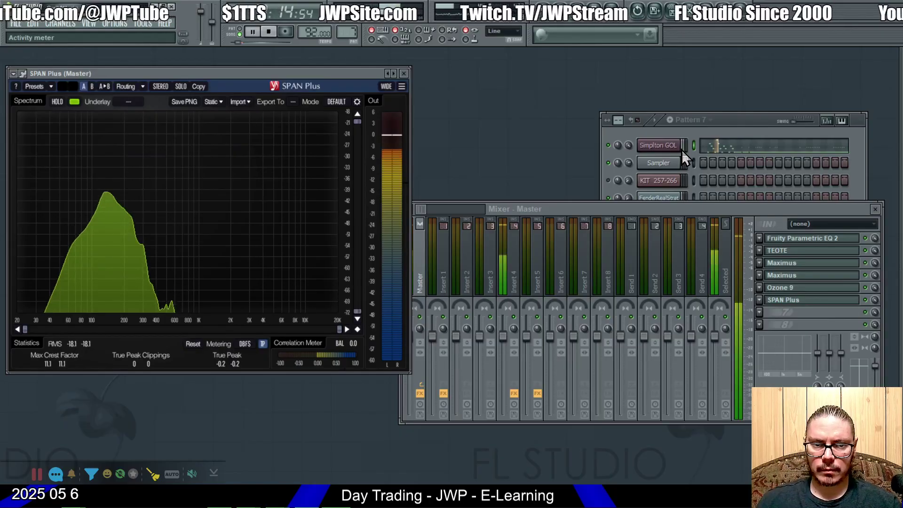
- Inspect the Insert 4 mixer track and the volume of its source channel, Simplton GOL
left_click(540, 255)
left_click(515, 263)
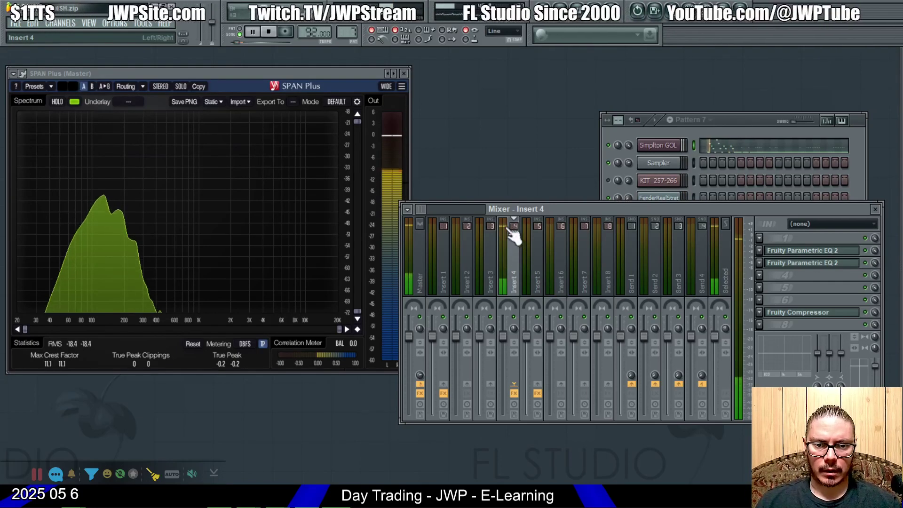
right_click(629, 150)
left_click(646, 154)
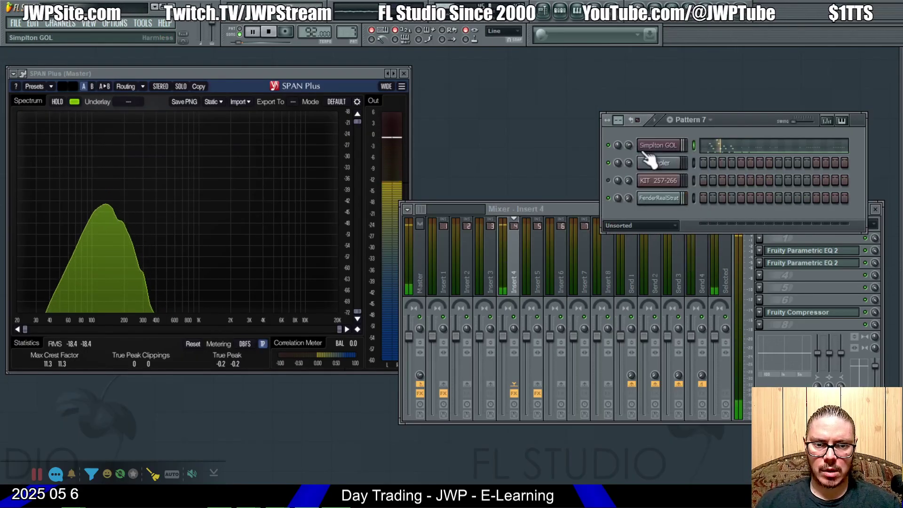
- Alternate the mutes of Simplton GOL and KIT 257-266 to compare their levels and spectra in SPAN Plus
left_click(608, 181)
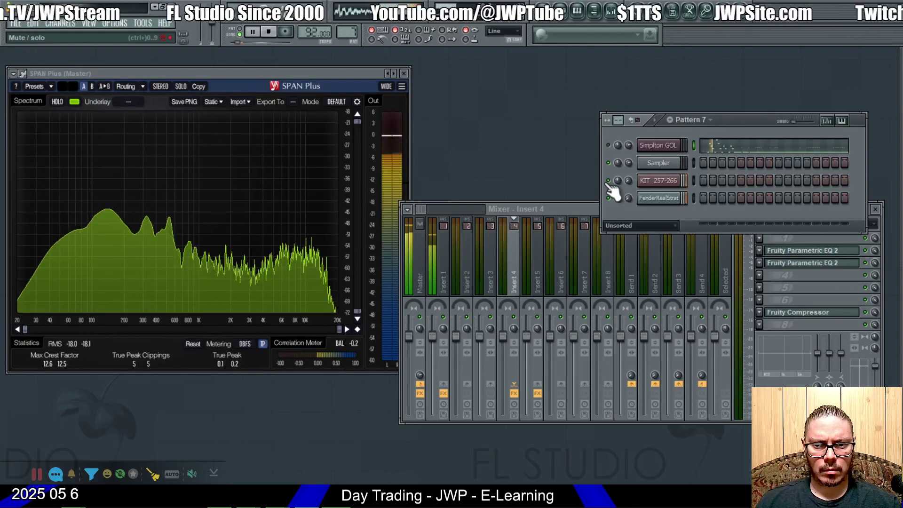
left_click(608, 181)
left_click(608, 146)
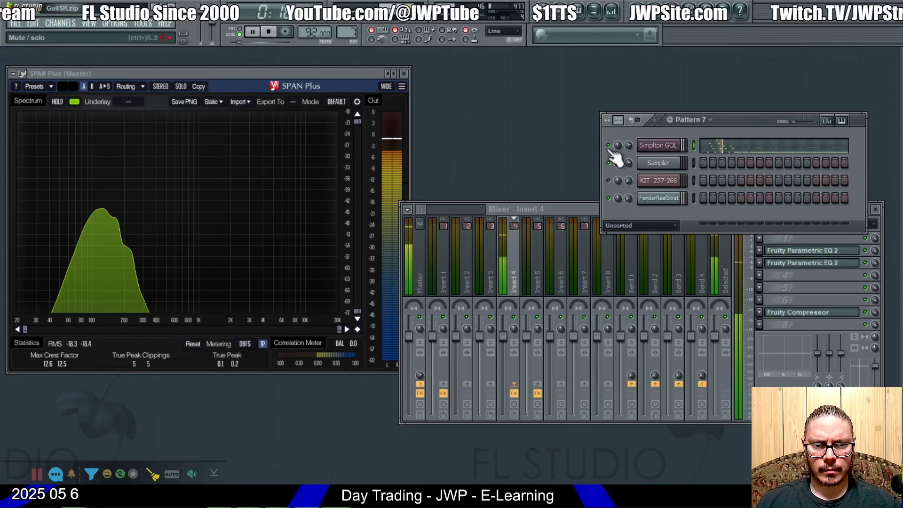
left_click(608, 181)
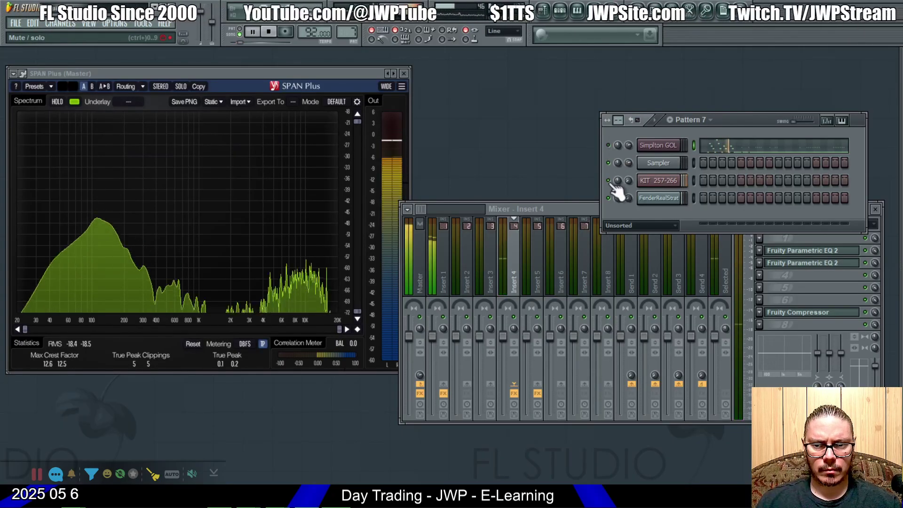
- Open KIT 257-266 in DirectWave, move it fully into view, and look at its zone settings and piano roll
left_click(654, 182)
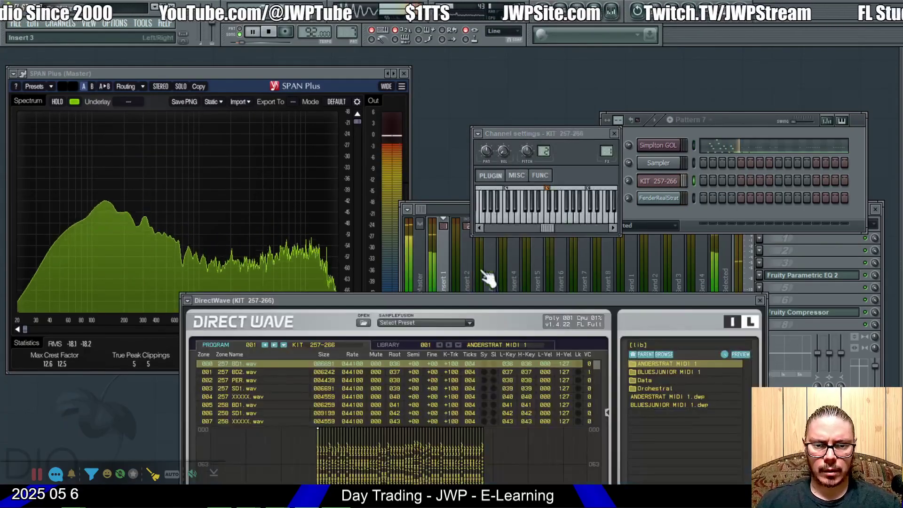
left_click_drag(470, 300, 562, 89)
left_click(286, 374)
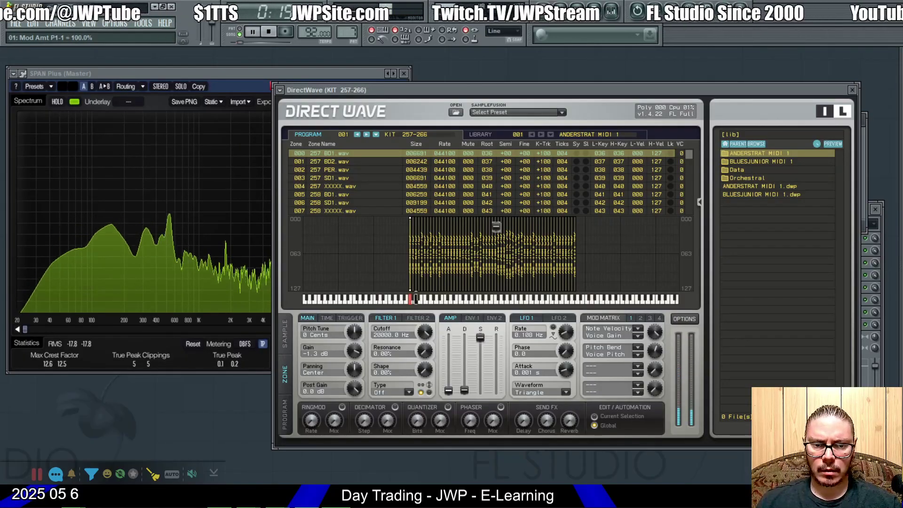
left_click(581, 19)
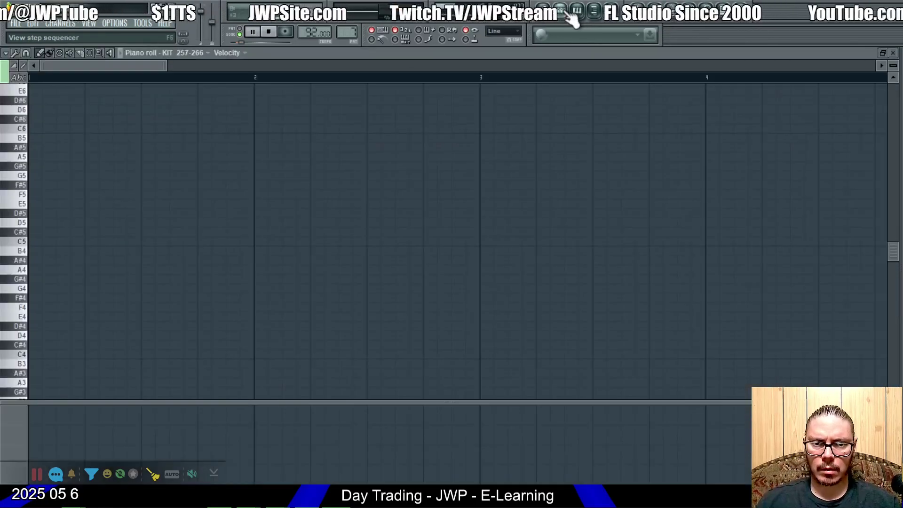
left_click(896, 54)
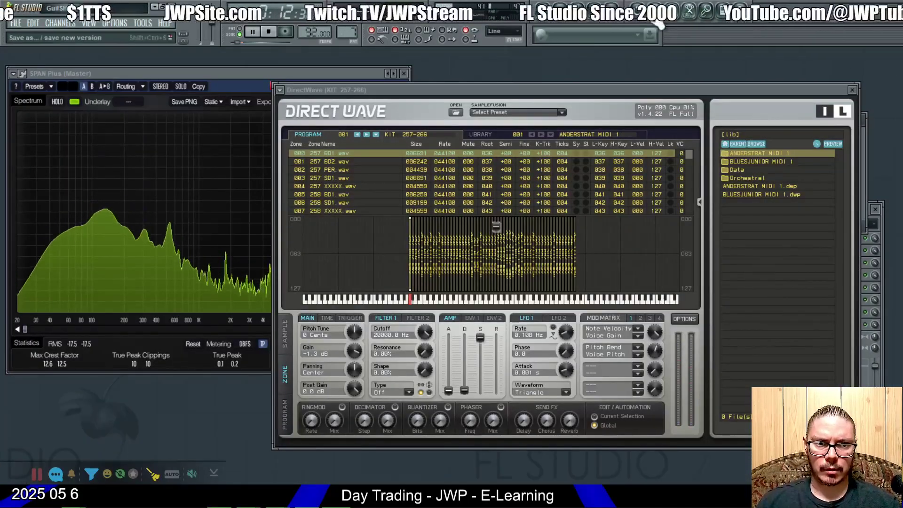
- Examine the Note Velocity to Voice Gain modulation in KIT 257-266's DirectWave zone while comparing it with Simplton GOL muted
left_click(639, 328)
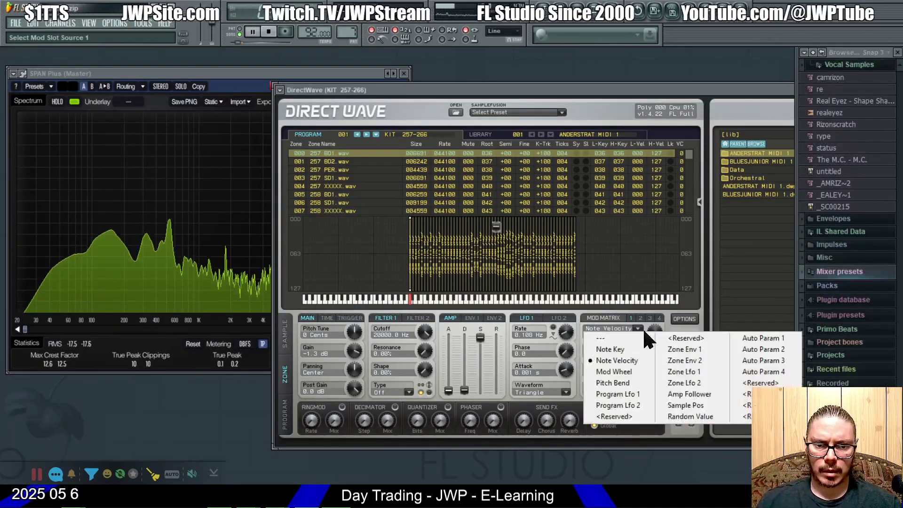
left_click(611, 109)
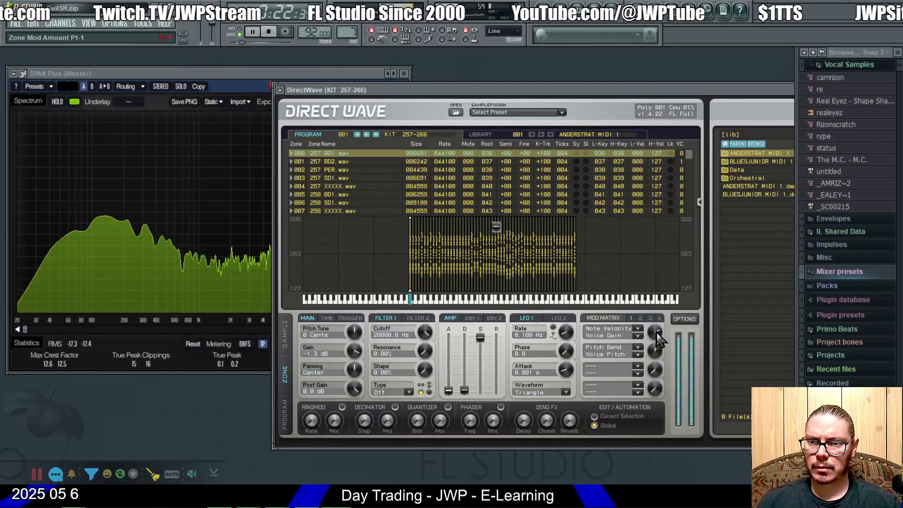
left_click(563, 26)
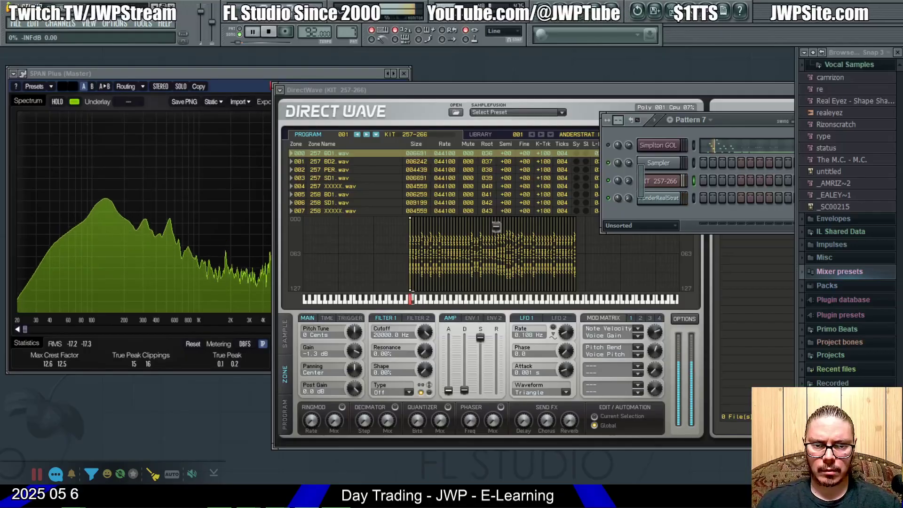
left_click(658, 335)
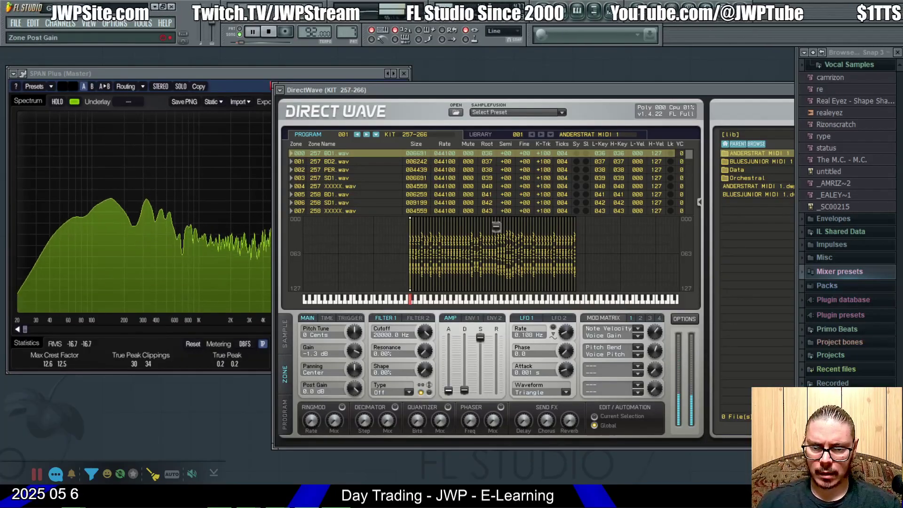
- Set the DirectWave zone's Post Gain to -7.4 dB, moving the plugin clear of SPAN Plus to monitor the spectrum
left_click_drag(353, 387, 354, 390)
left_click_drag(339, 115, 569, 129)
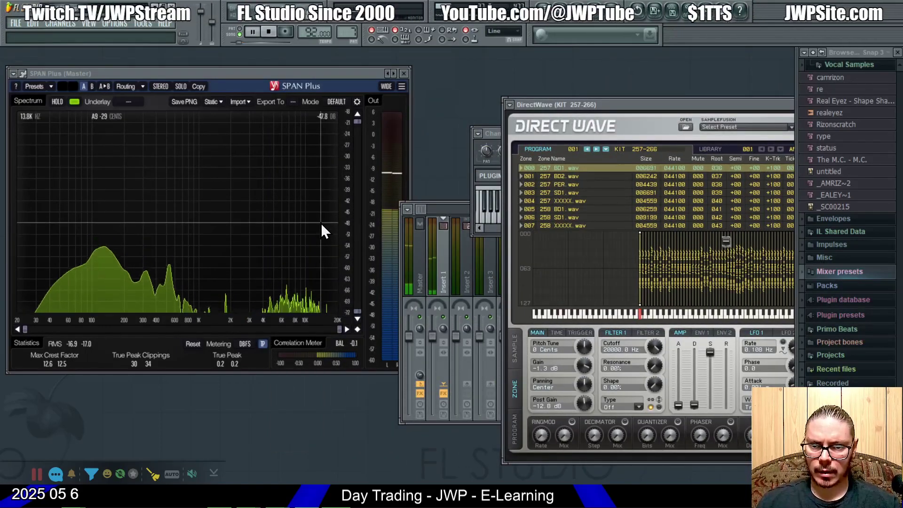
left_click_drag(584, 403, 584, 389)
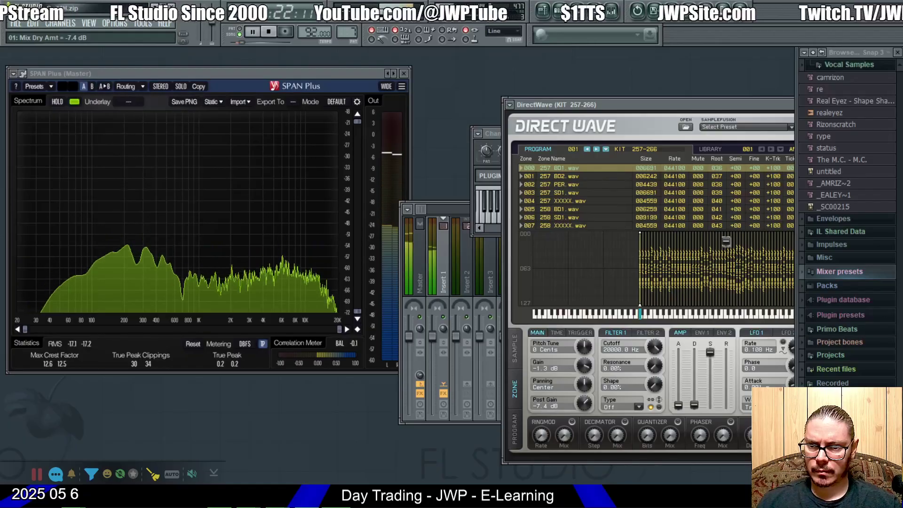
- Open Simplton GOL in Harmless, move it fully into view, and look through the available filter types
key("F6")
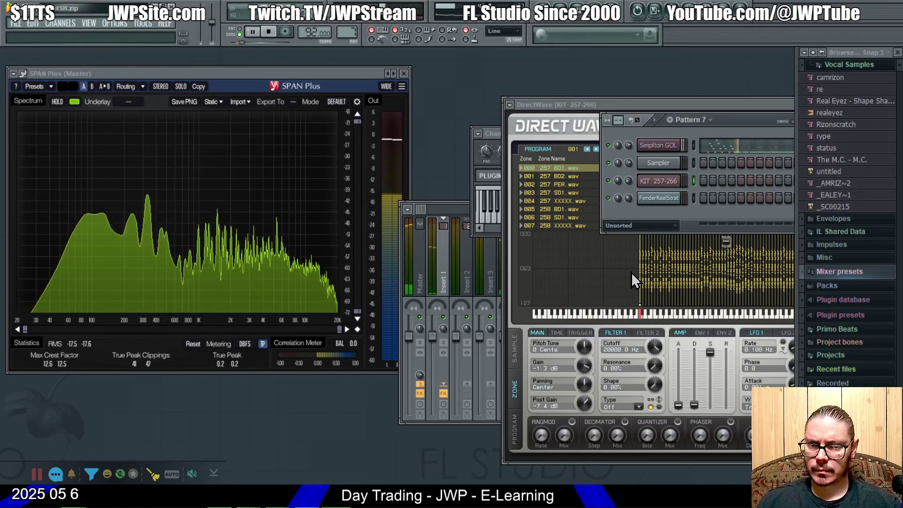
left_click(660, 145)
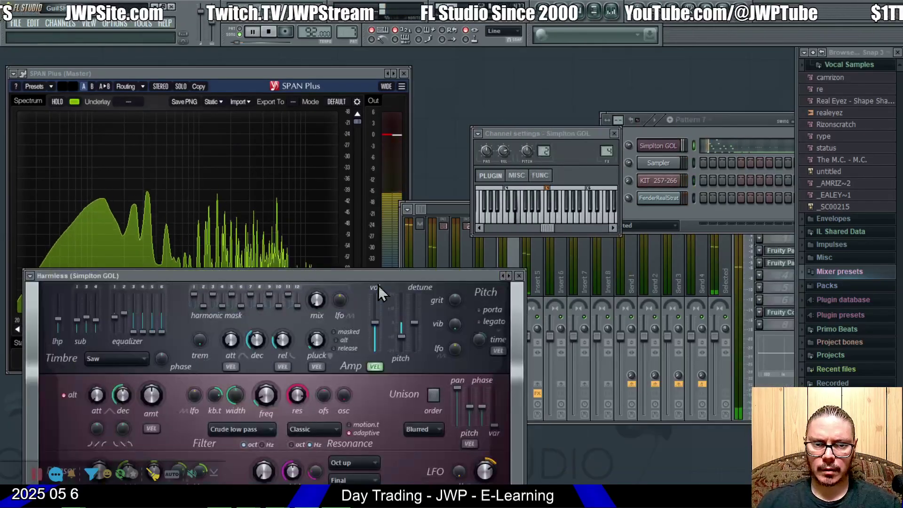
left_click_drag(377, 278, 558, 97)
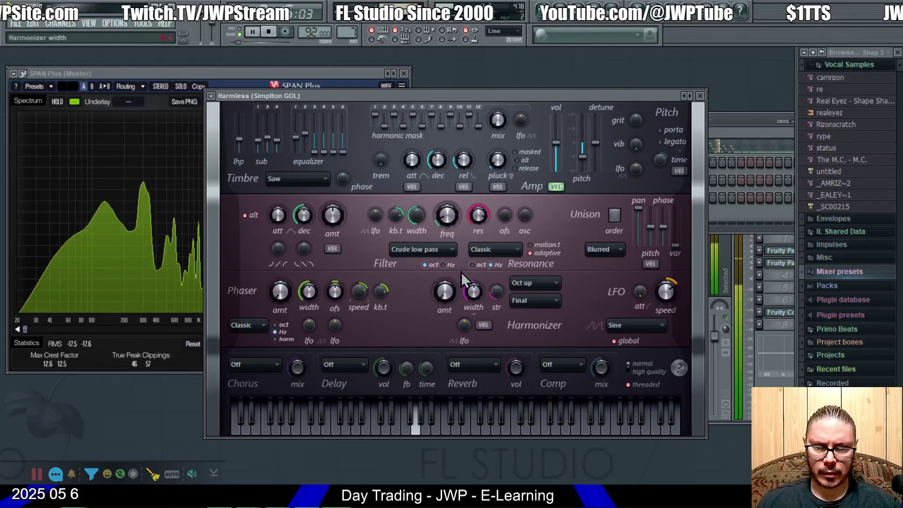
left_click(449, 252)
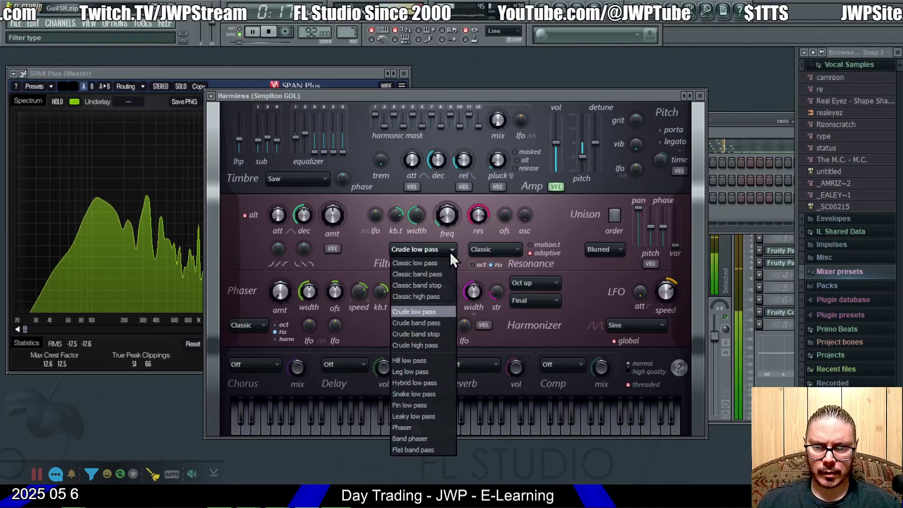
left_click(450, 252)
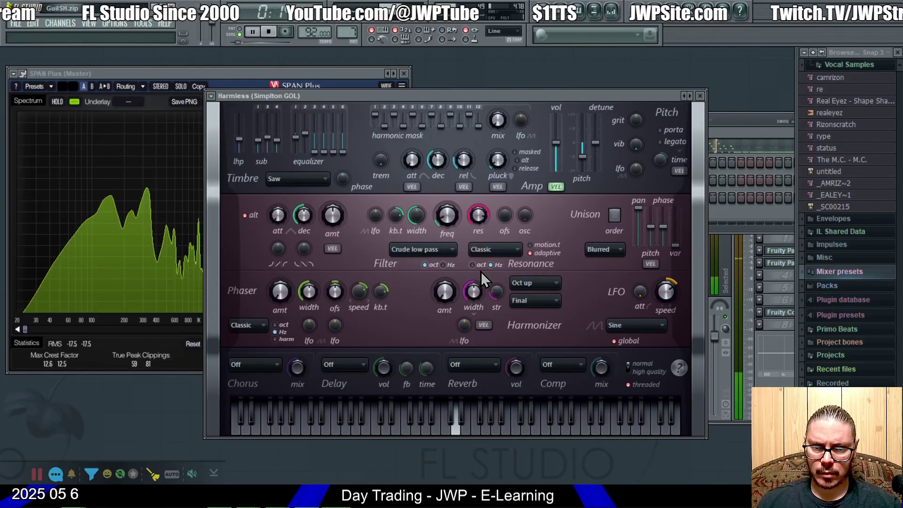
left_click(442, 254)
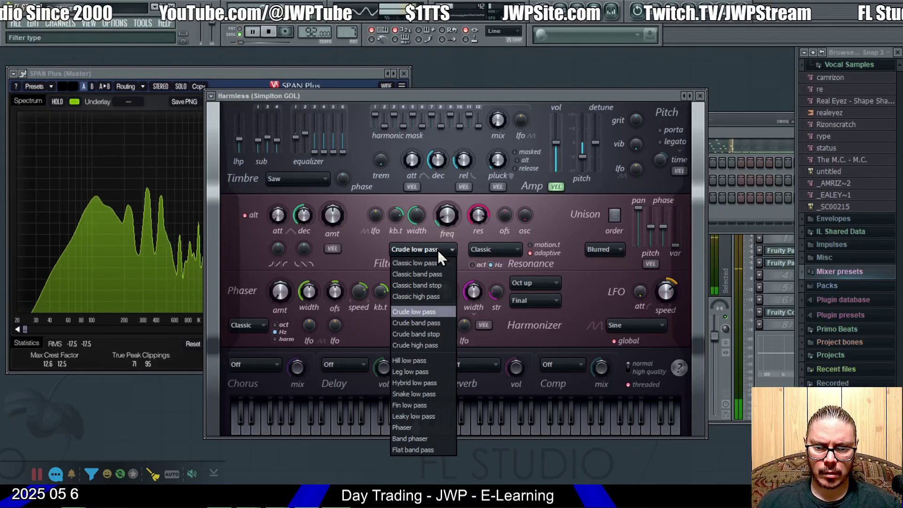
left_click(438, 252)
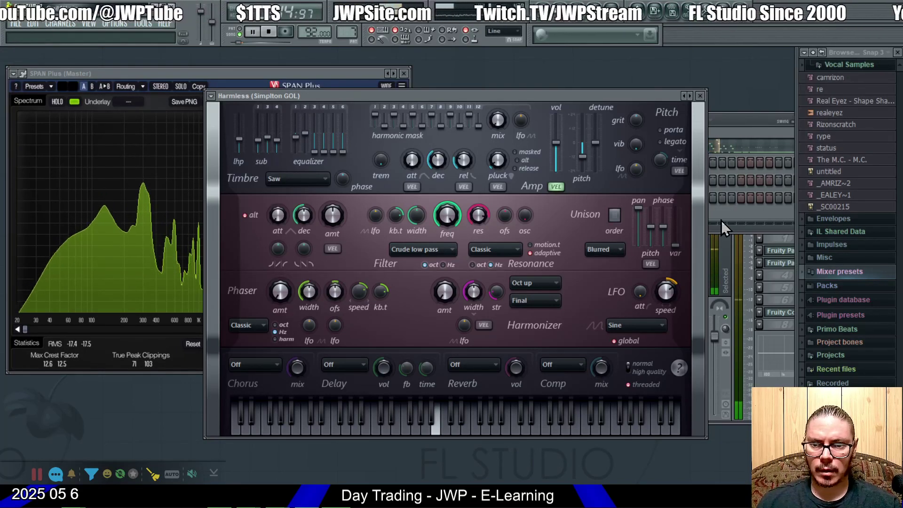
- Solo Simplton GOL and bring its Harmless filter frequency back down from maximum
left_click(738, 220)
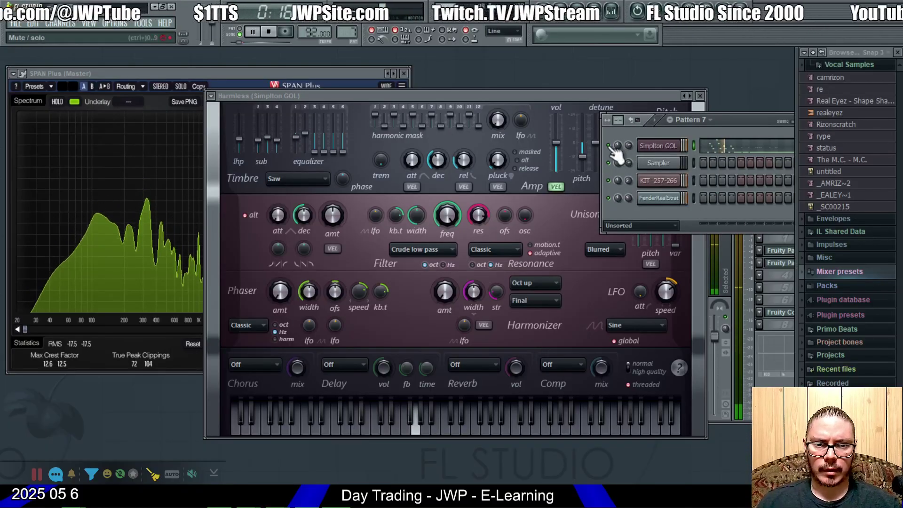
right_click(609, 146)
left_click(619, 154)
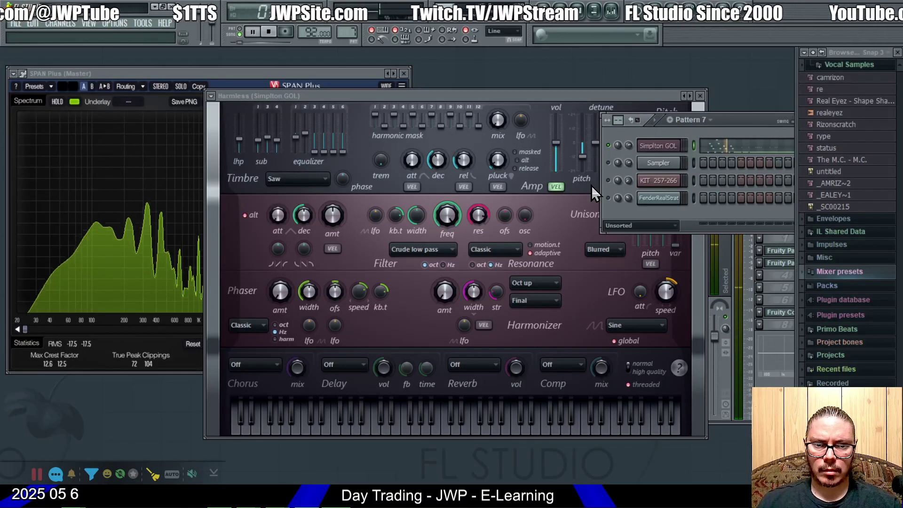
left_click(481, 236)
mouse_move(446, 221)
left_mouse_down()
mouse_move(447, 193)
mouse_move(447, 222)
left_mouse_up()
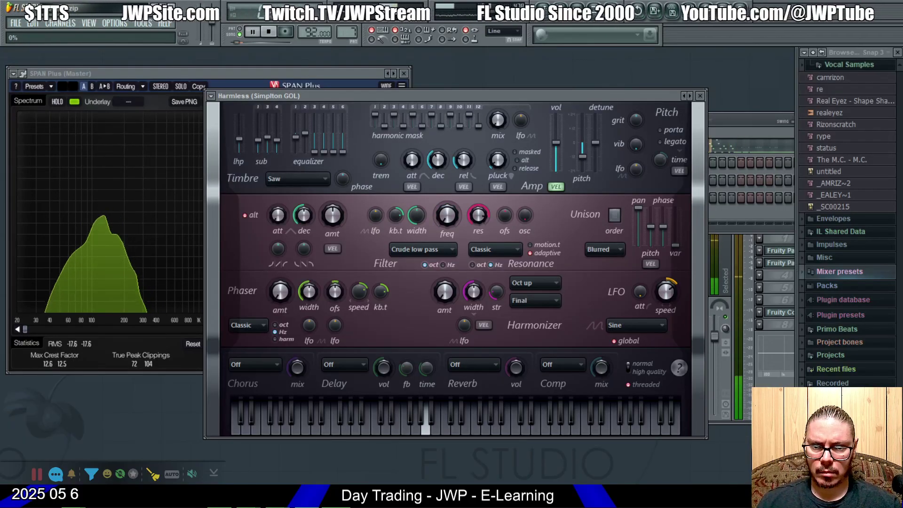
- Reload the Simplton GOL bass preset in Harmless, set the filter width to 53%, and stop playback
left_click(684, 96)
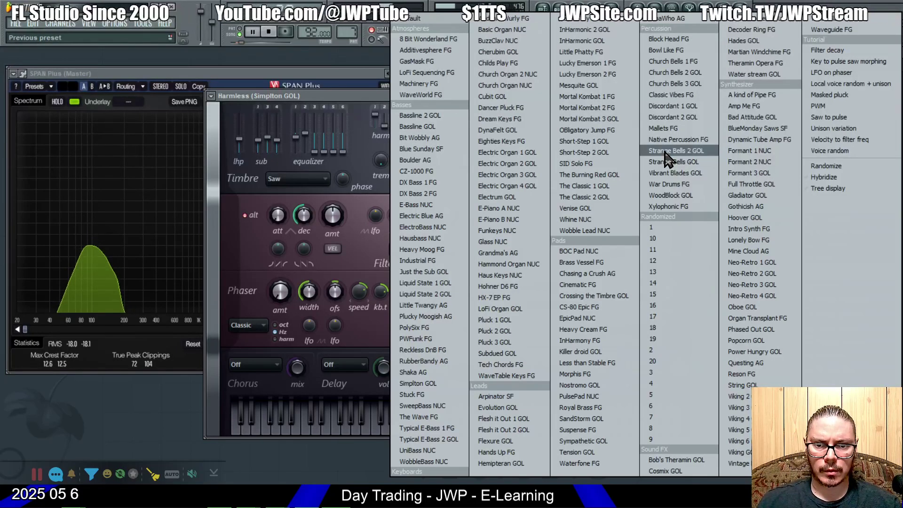
left_click(422, 384)
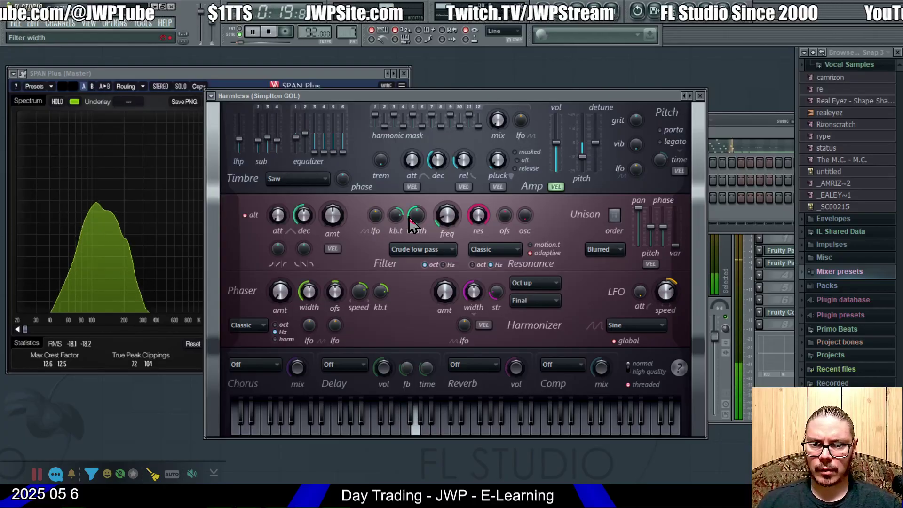
left_click_drag(408, 216, 415, 225)
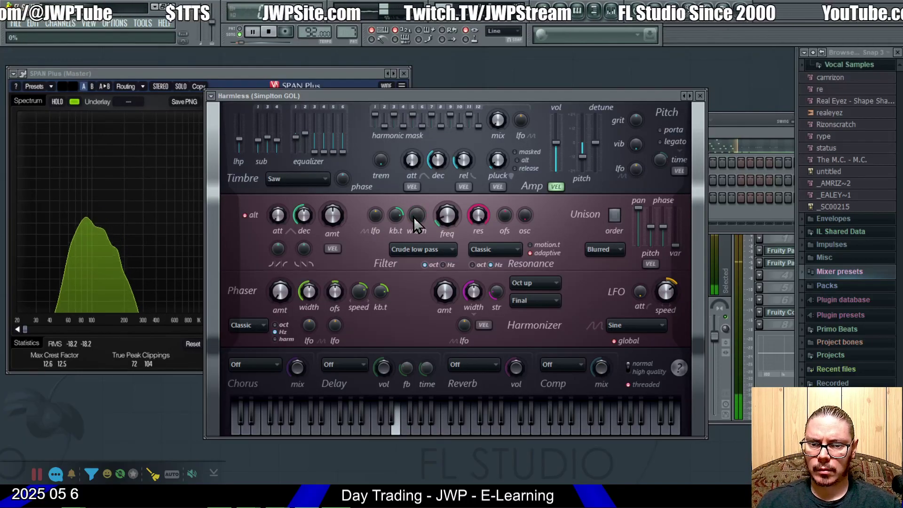
scroll(415, 224, "up", 10)
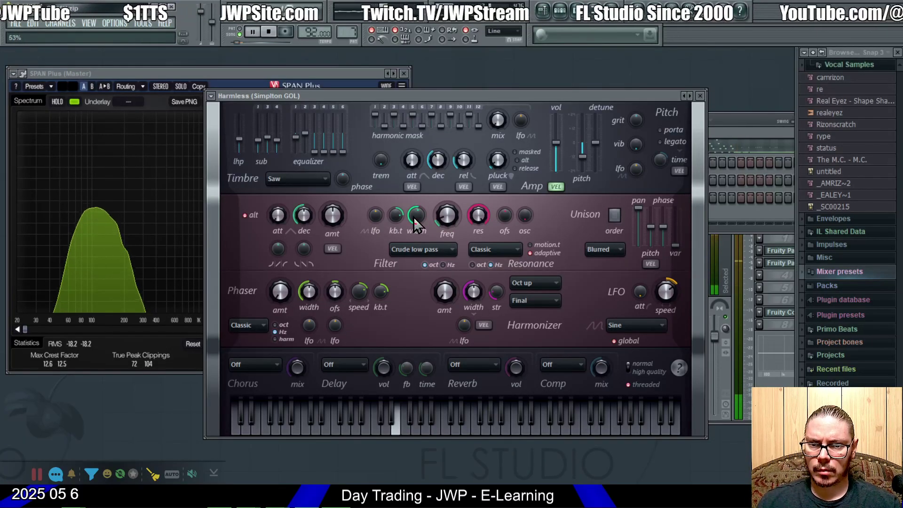
left_click(270, 33)
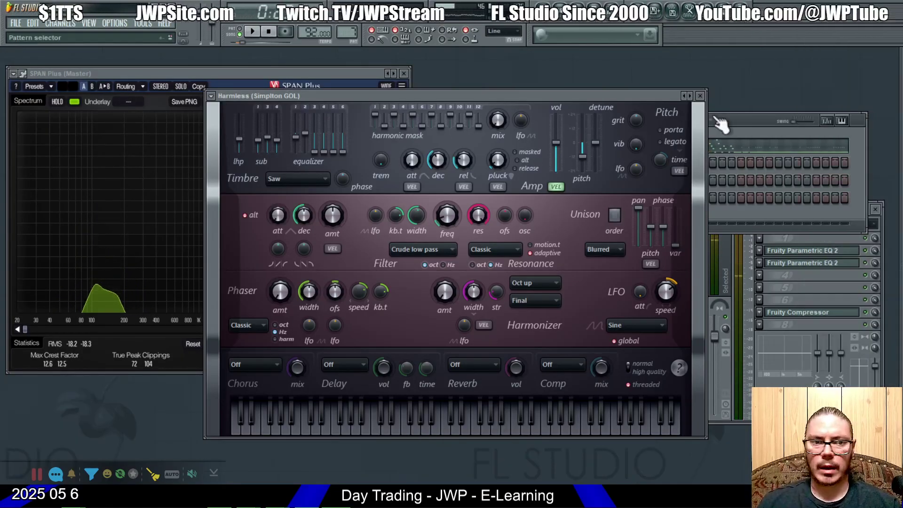
key("super")
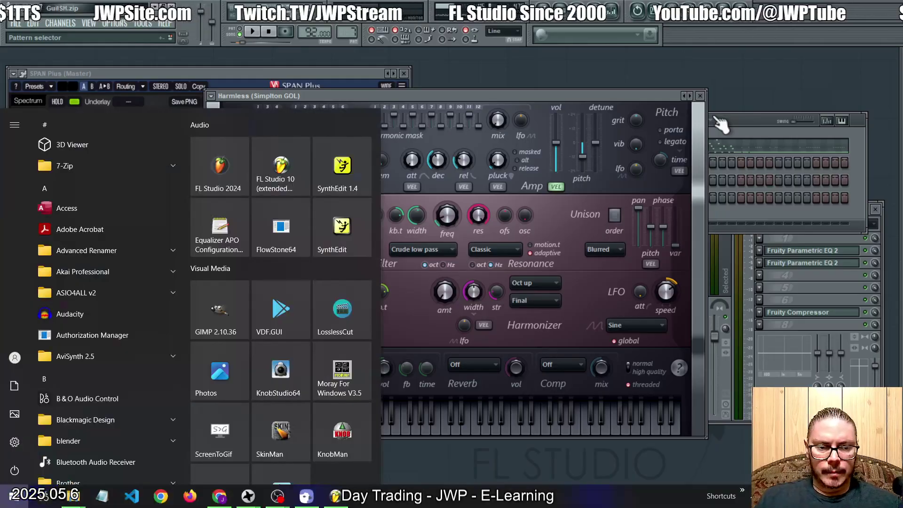
key("super")
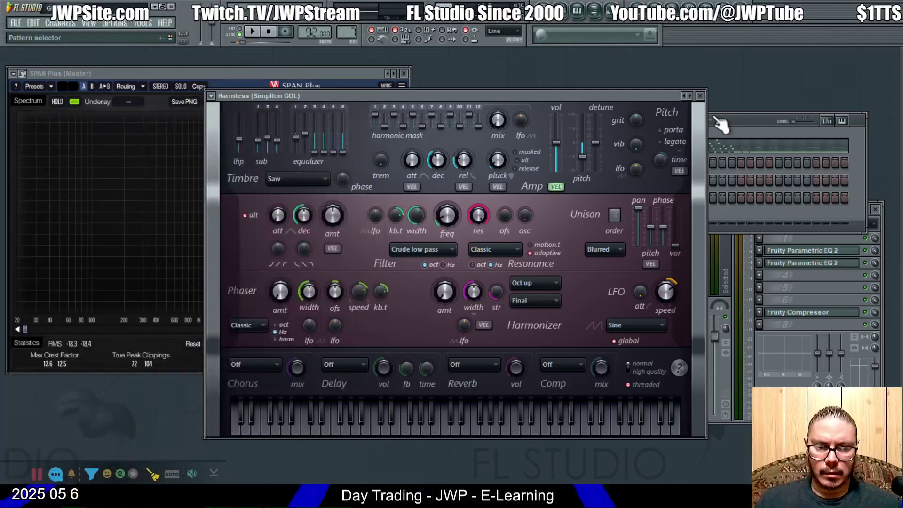